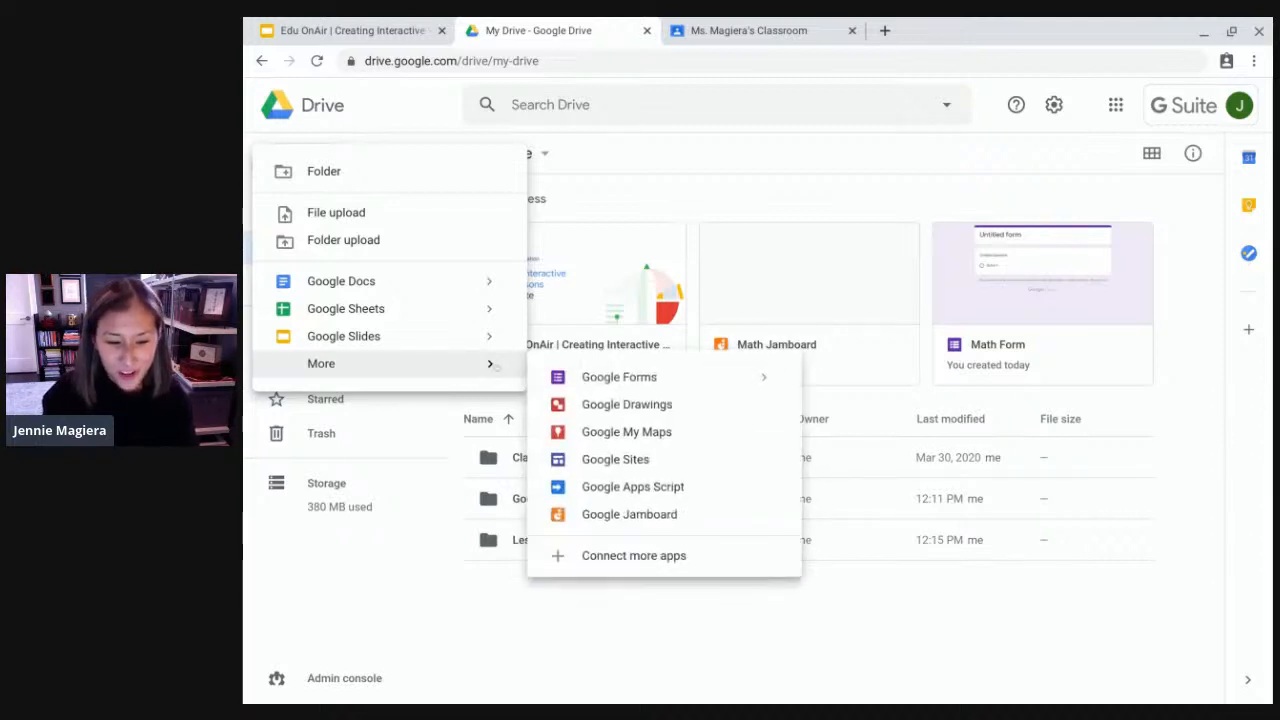
- Create a new Google Jamboard file from Drive's New > More menu
{"action": "left_click", "coordinate": [649, 516]}
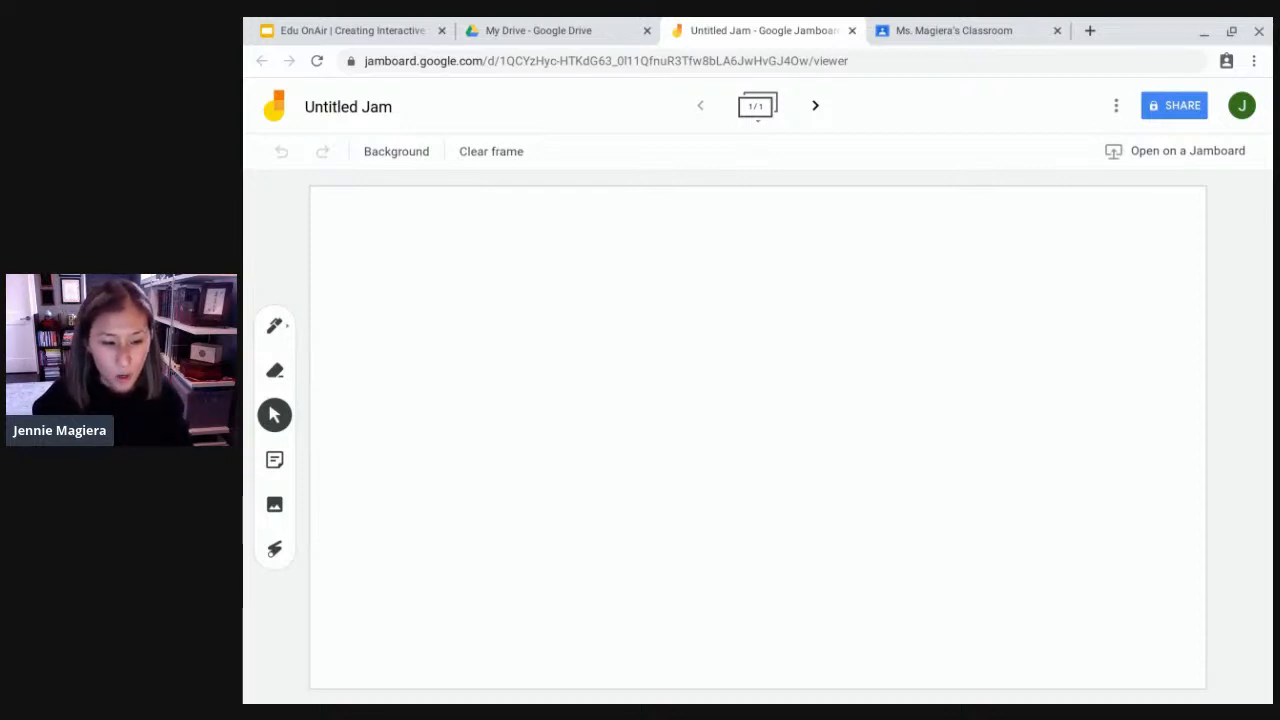
- Draw a spiral on the first frame with the Pen, then bring up the jam's sharing settings
{"action": "left_click", "coordinate": [275, 326]}
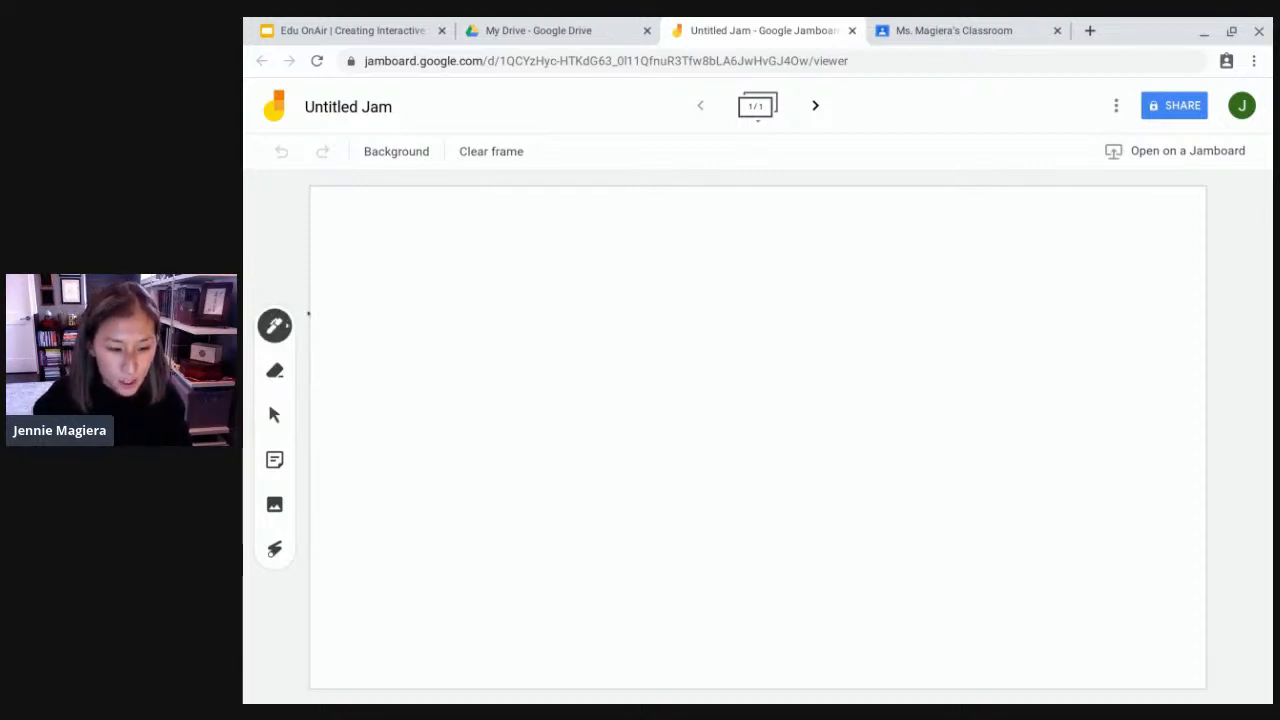
{"action": "mouse_move", "coordinate": [455, 275]}
{"action": "left_mouse_down"}
{"action": "mouse_move", "coordinate": [424, 410]}
{"action": "mouse_move", "coordinate": [536, 288]}
{"action": "mouse_move", "coordinate": [491, 366]}
{"action": "mouse_move", "coordinate": [486, 340]}
{"action": "left_mouse_up"}
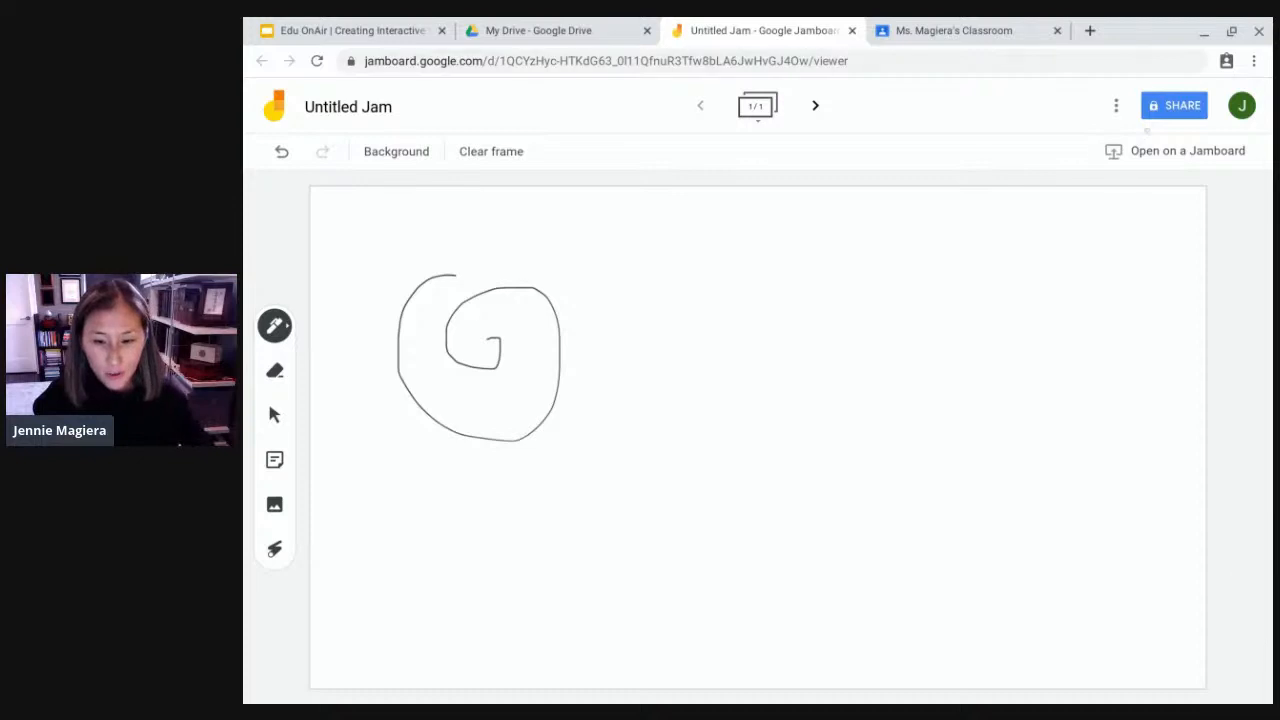
{"action": "left_click", "coordinate": [1166, 110]}
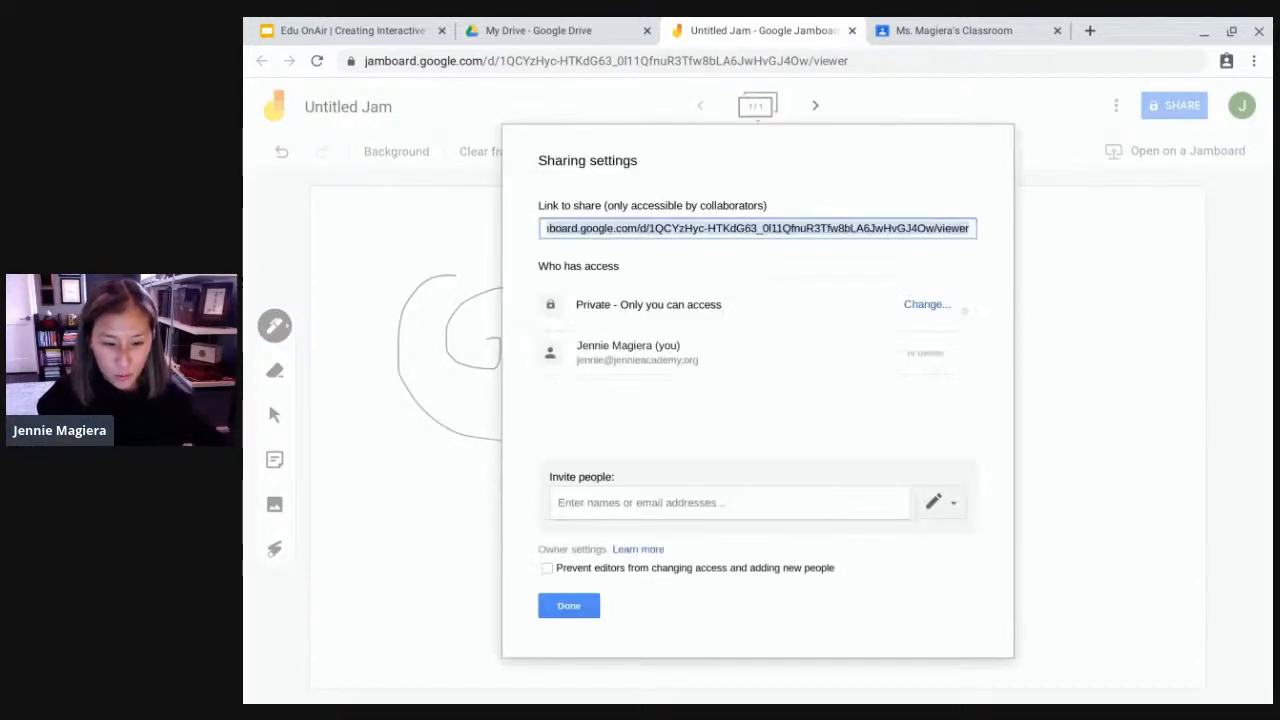
- Invite the second account by e-mail address, send the share, confirm it anyway, and close sharing settings
{"action": "left_click", "coordinate": [625, 510]}
{"action": "type", "text": "j"}
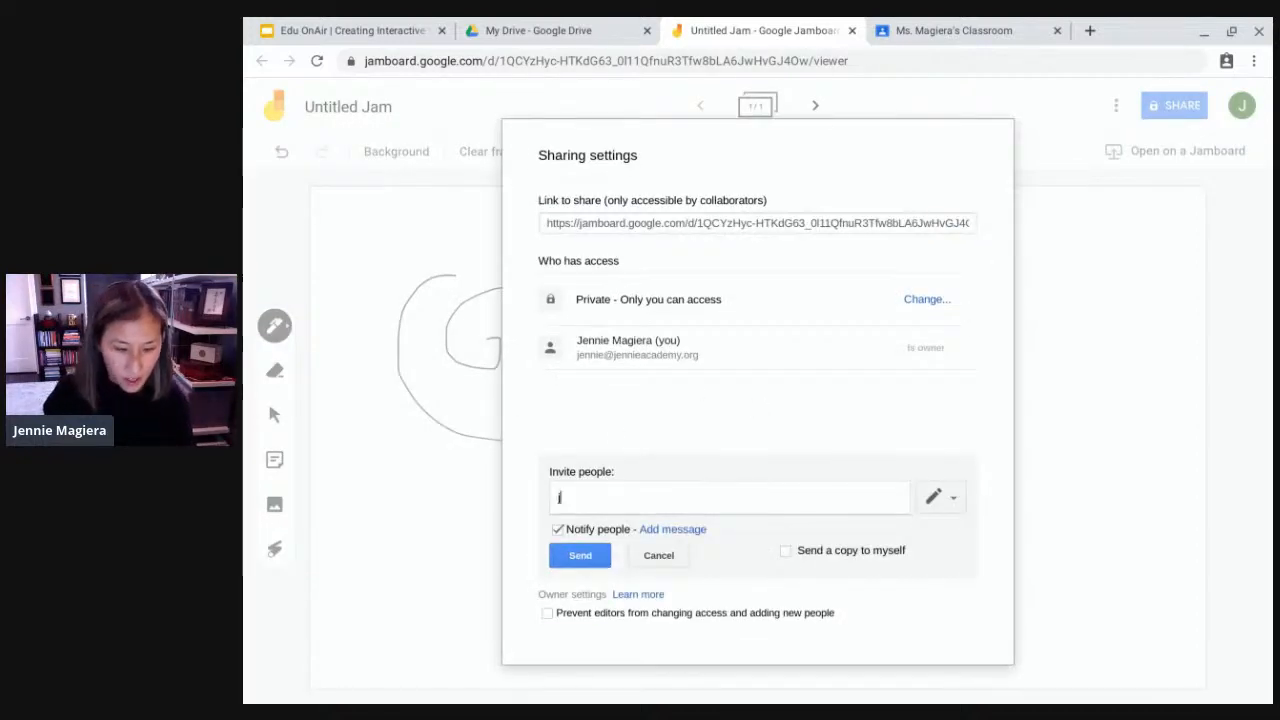
{"action": "type", "text": "aagiera"}
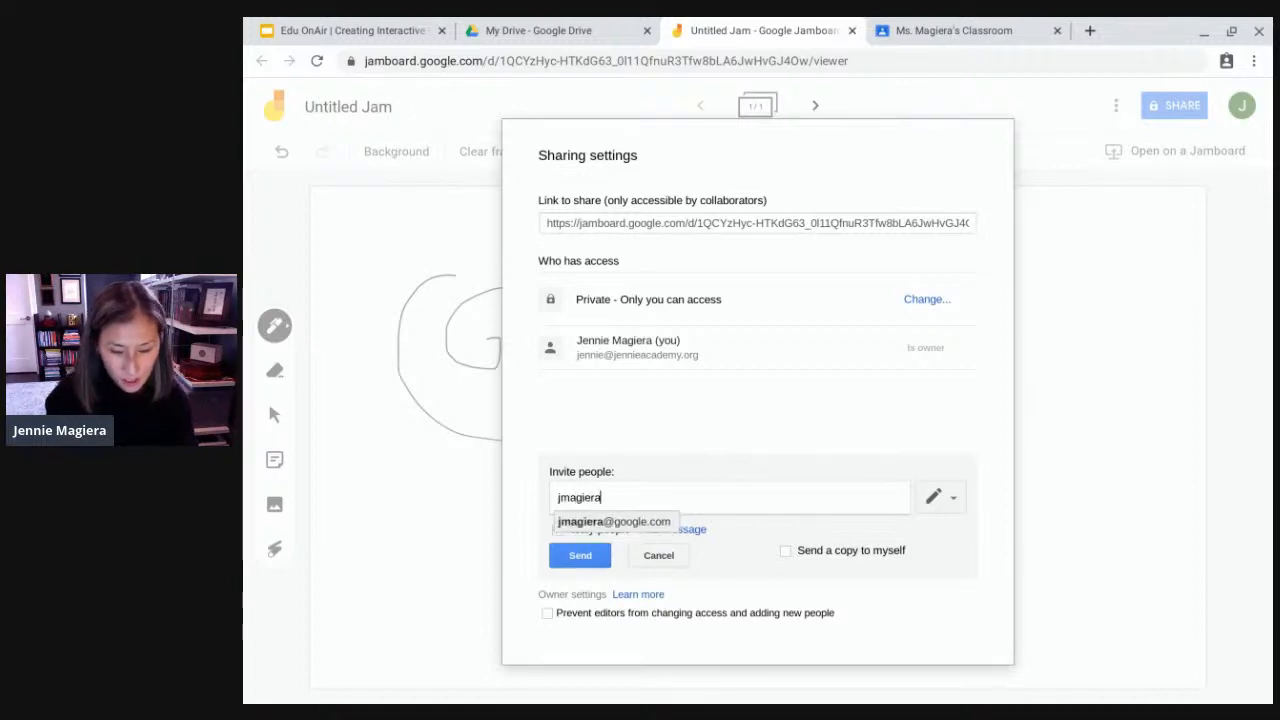
{"action": "key", "text": "Return"}
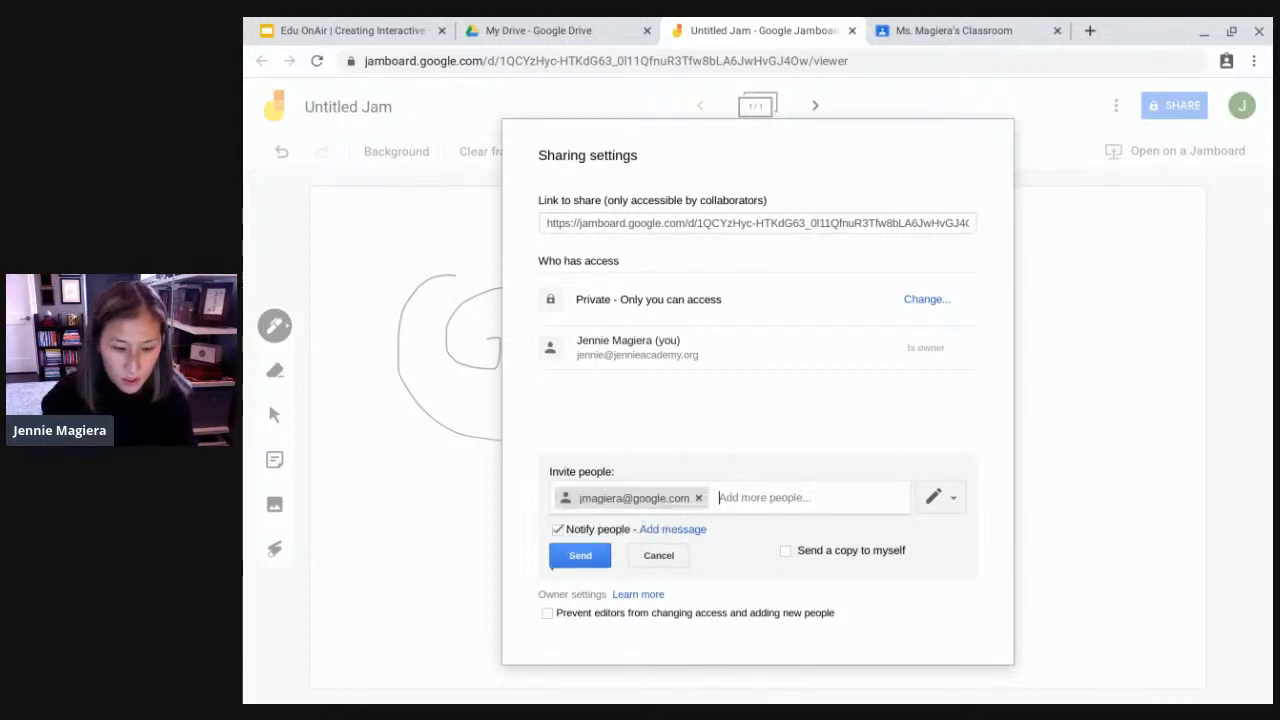
{"action": "left_click", "coordinate": [580, 555]}
{"action": "left_click", "coordinate": [572, 425]}
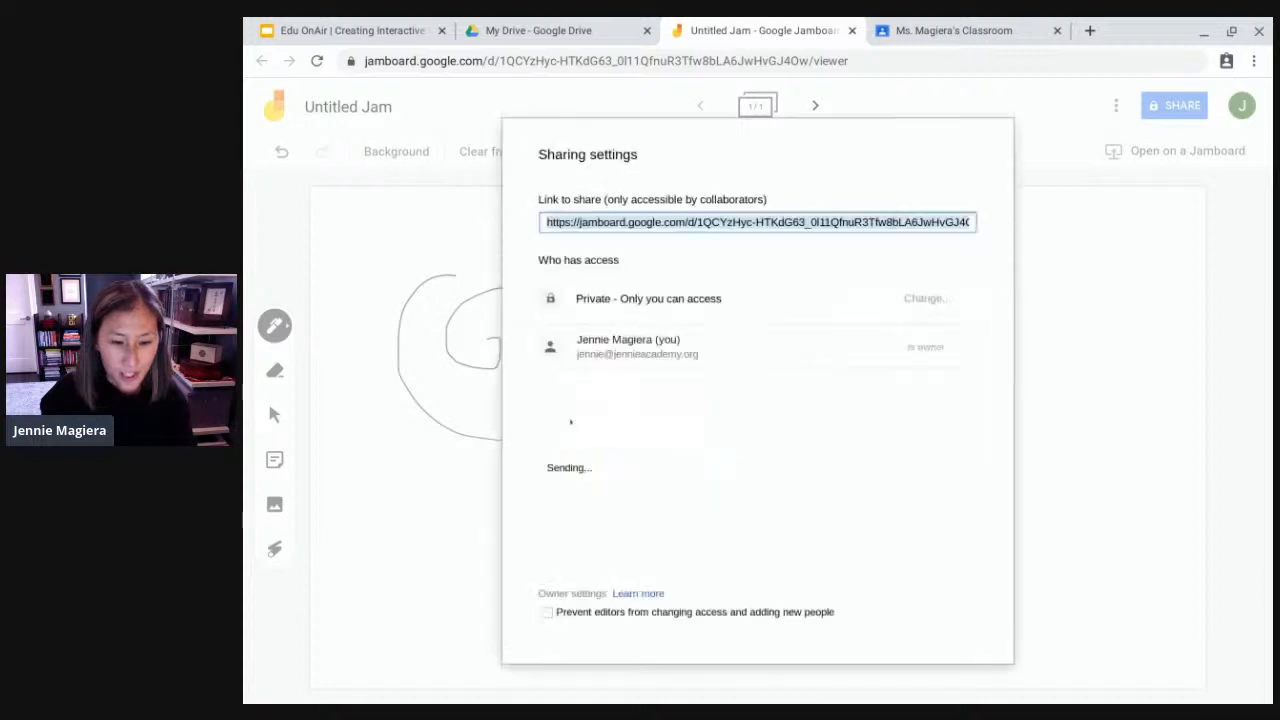
{"action": "left_click", "coordinate": [568, 600]}
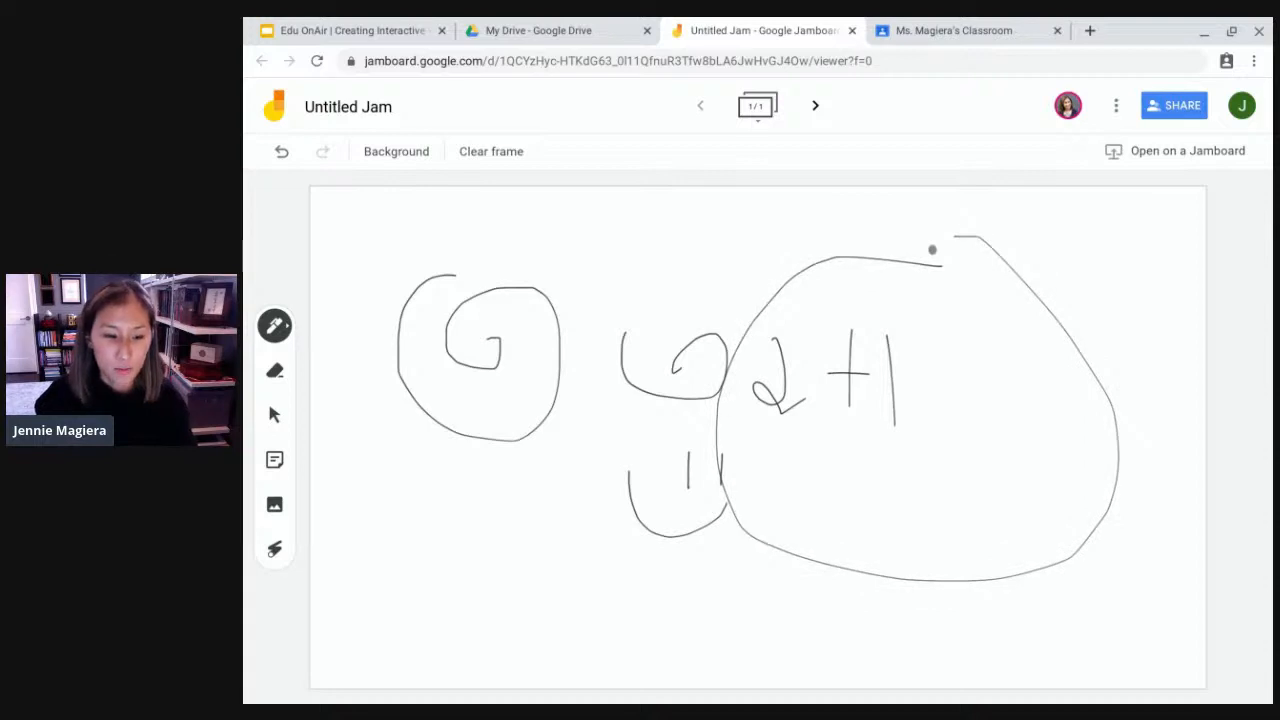
- Erase the tops of the 2 + 1 and write a sticky note 'Hello Other me :)! / Pretend student!'
{"action": "left_click", "coordinate": [275, 370]}
{"action": "mouse_move", "coordinate": [926, 368]}
{"action": "left_mouse_down"}
{"action": "mouse_move", "coordinate": [766, 357]}
{"action": "mouse_move", "coordinate": [887, 387]}
{"action": "left_mouse_up"}
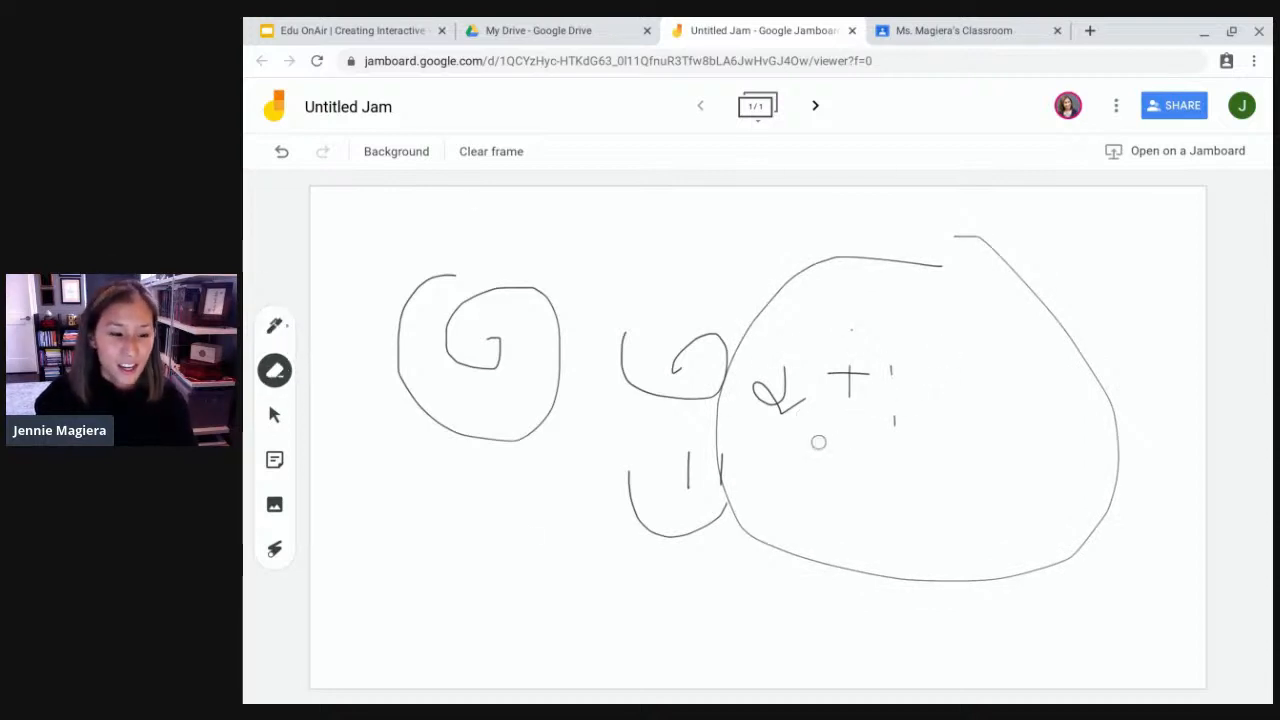
{"action": "left_click", "coordinate": [275, 459]}
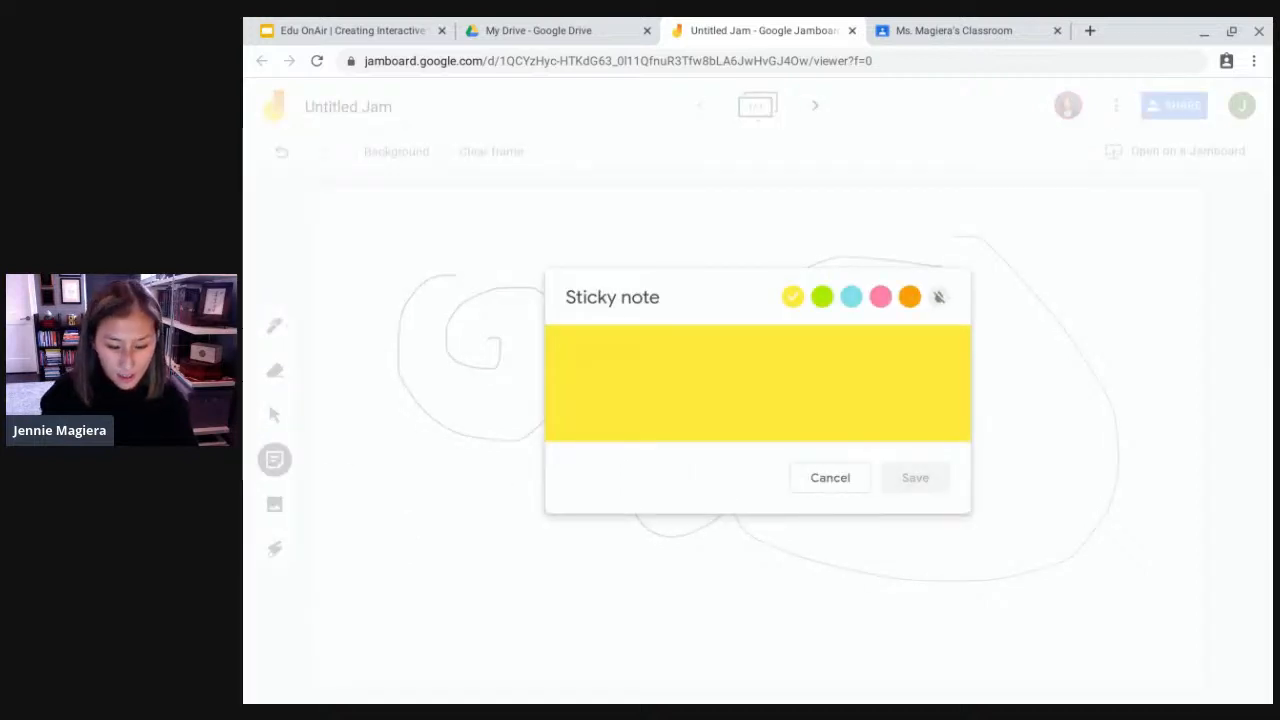
{"action": "type", "text": "Hello Other me :)! / Pre"}
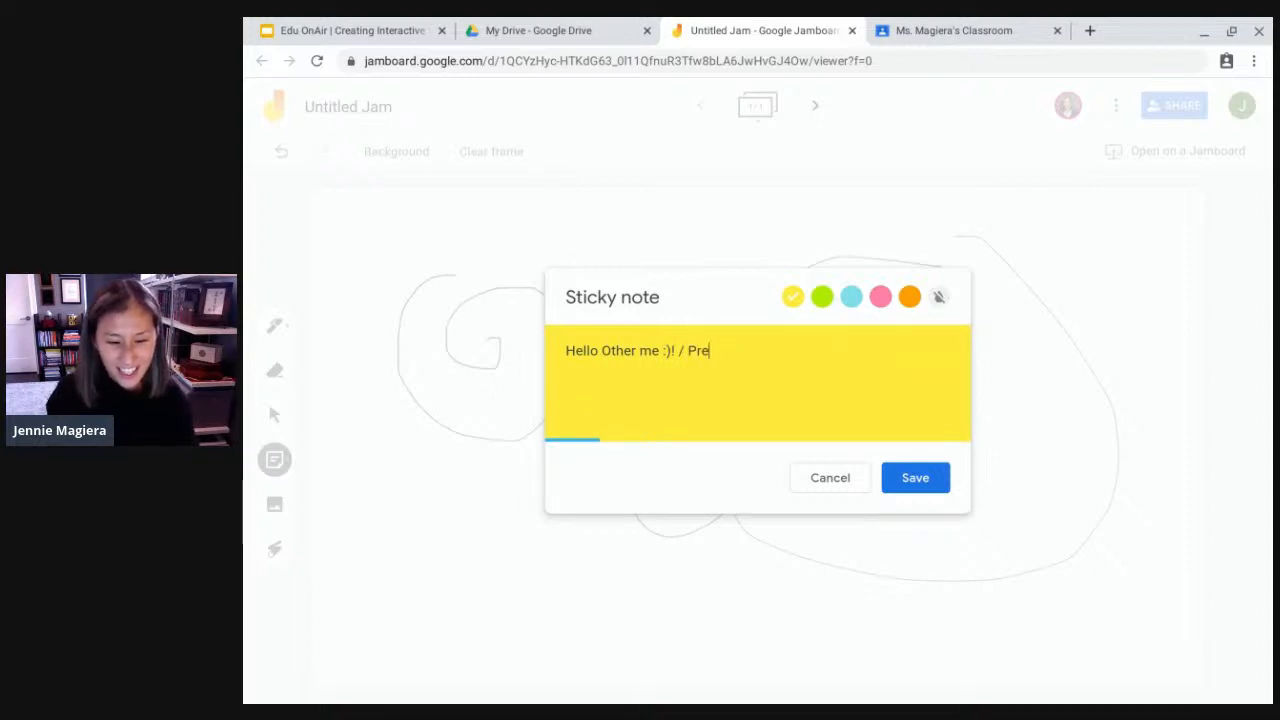
{"action": "type", "text": "tend studnet!"}
{"action": "key", "text": "BackSpace"}
{"action": "key", "text": "BackSpace"}
{"action": "key", "text": "BackSpace"}
{"action": "key", "text": "BackSpace"}
{"action": "type", "text": "ent!"}
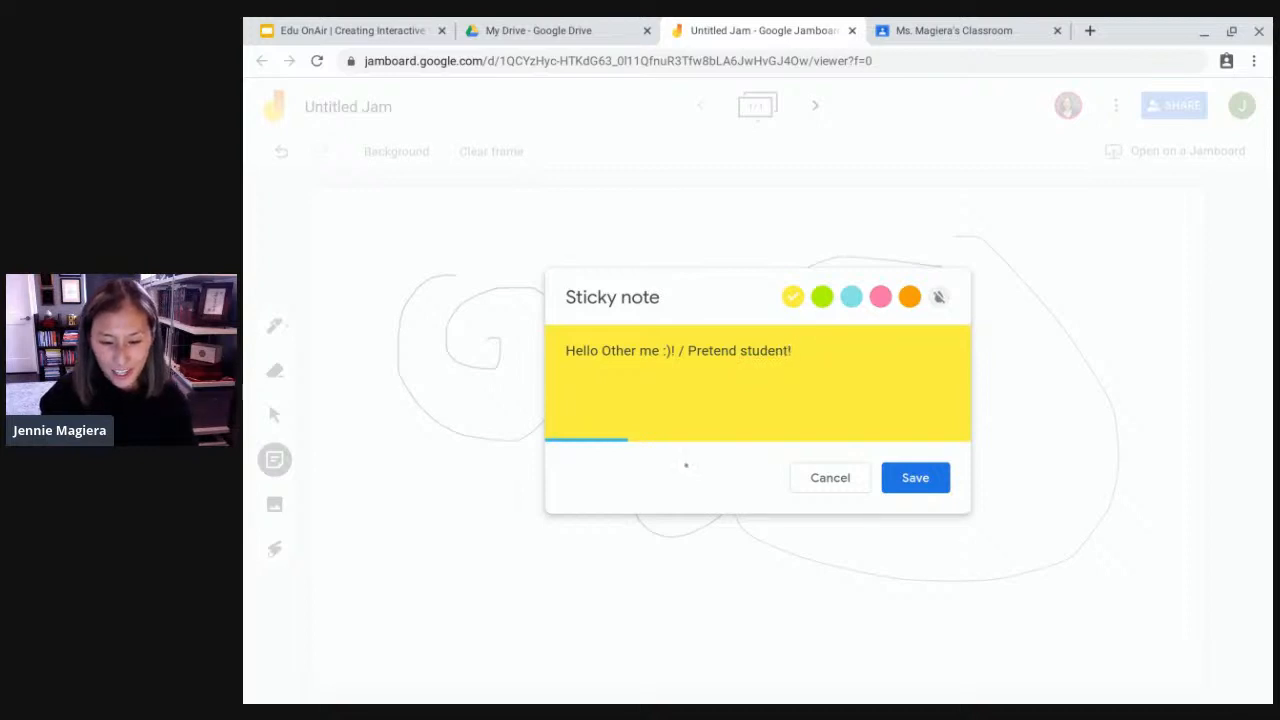
- Save the sticky note onto the frame, discard the empty second note, and add a second frame
{"action": "left_click", "coordinate": [914, 479]}
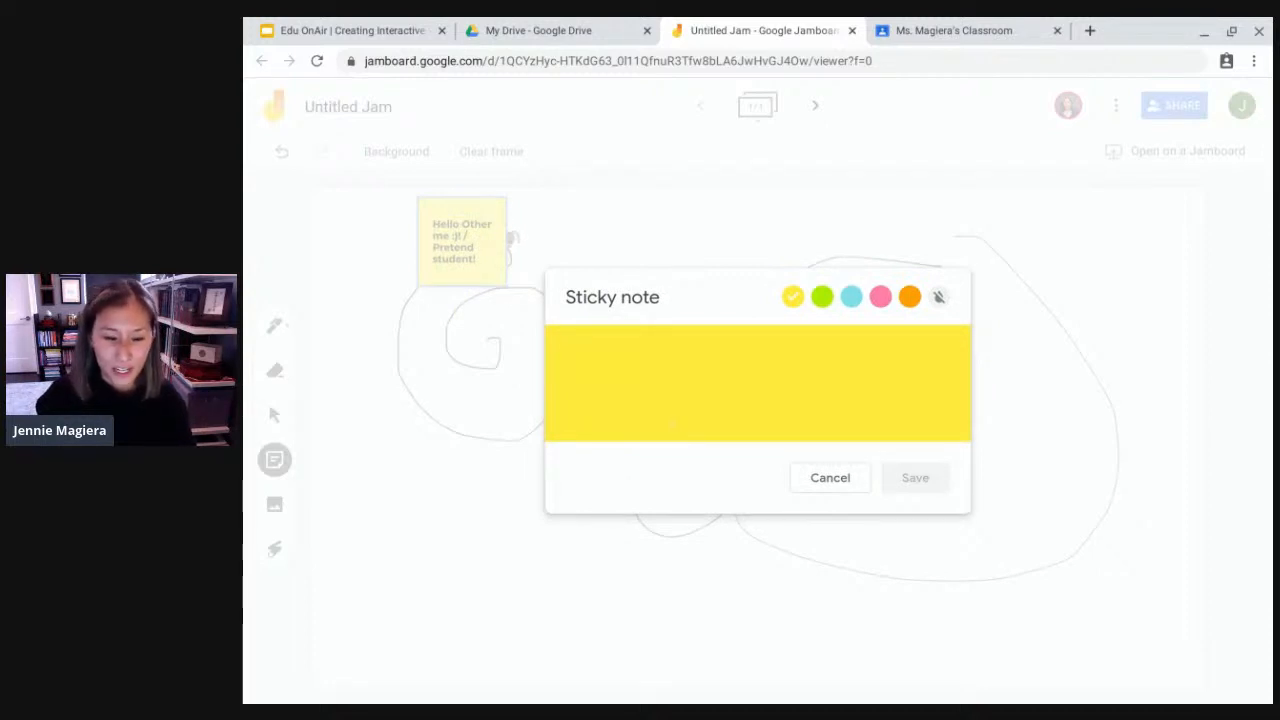
{"action": "left_click", "coordinate": [829, 477]}
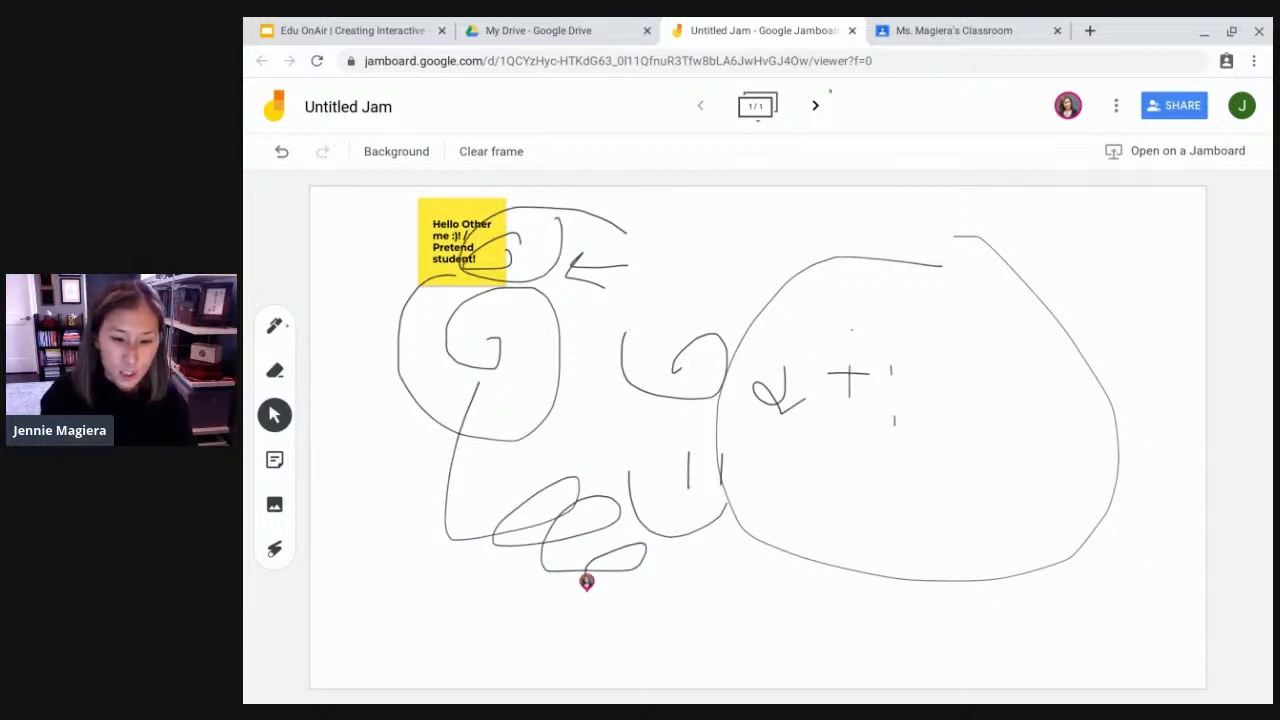
{"action": "left_click", "coordinate": [815, 105]}
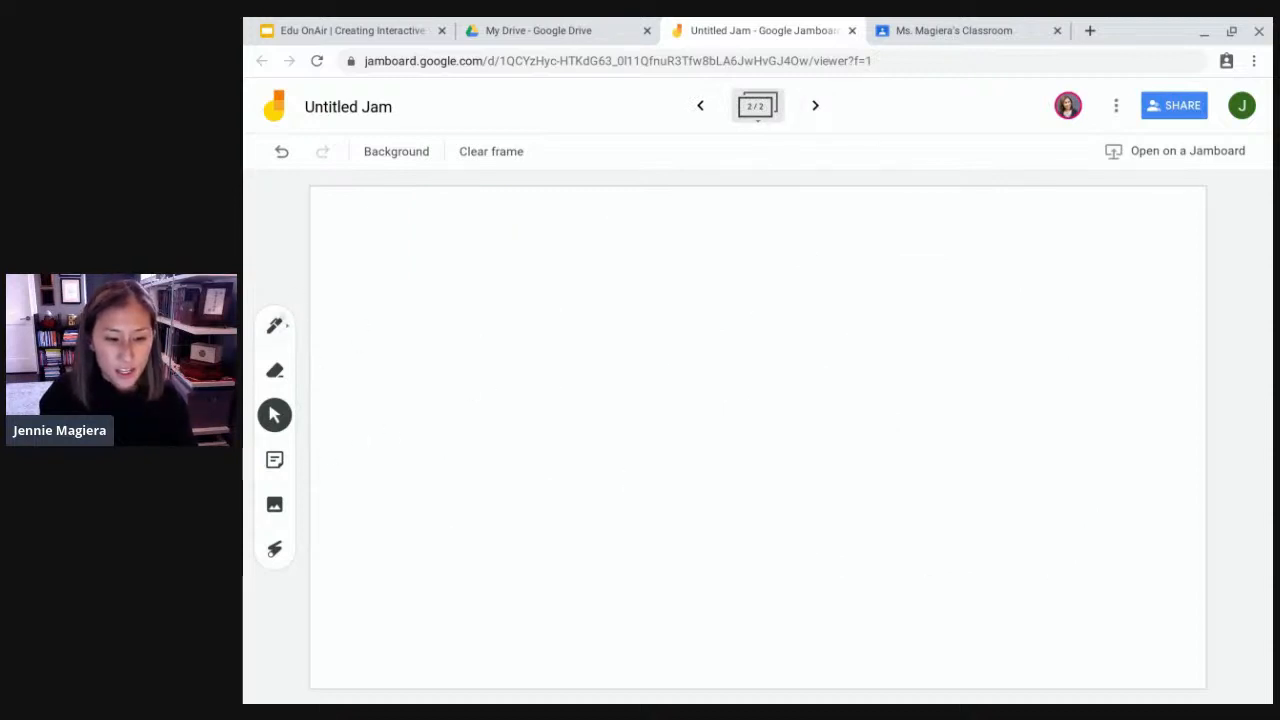
- Draw a curve, doodles and a loop on the second frame, cancelling an image insert
{"action": "left_click", "coordinate": [275, 325]}
{"action": "mouse_move", "coordinate": [377, 268]}
{"action": "left_mouse_down"}
{"action": "mouse_move", "coordinate": [340, 443]}
{"action": "mouse_move", "coordinate": [443, 331]}
{"action": "left_mouse_up"}
{"action": "mouse_move", "coordinate": [570, 288]}
{"action": "left_mouse_down"}
{"action": "mouse_move", "coordinate": [580, 406]}
{"action": "mouse_move", "coordinate": [623, 334]}
{"action": "mouse_move", "coordinate": [627, 346]}
{"action": "left_mouse_up"}
{"action": "mouse_move", "coordinate": [741, 265]}
{"action": "left_mouse_down"}
{"action": "mouse_move", "coordinate": [826, 315]}
{"action": "mouse_move", "coordinate": [755, 315]}
{"action": "left_mouse_up"}
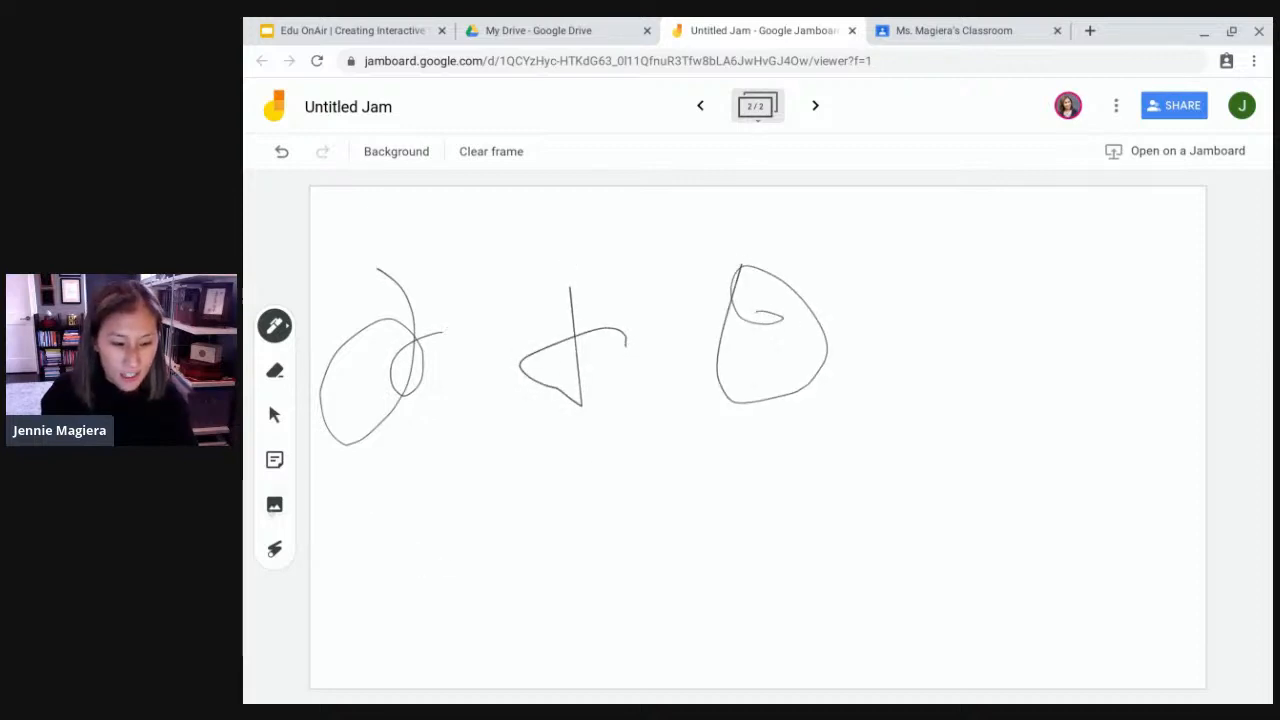
{"action": "left_click", "coordinate": [275, 504]}
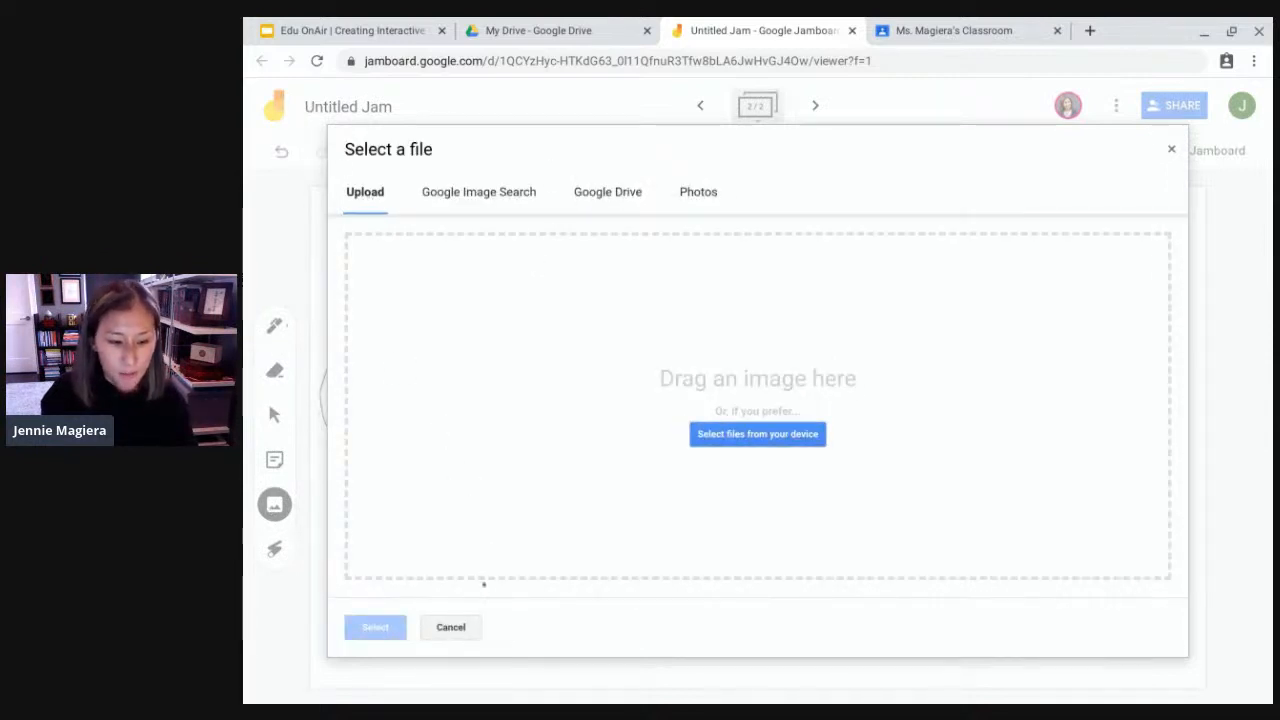
{"action": "left_click", "coordinate": [451, 626]}
- Add a third frame and, after trying dot, lined and square grids, give it a dark blue background
{"action": "left_click", "coordinate": [815, 105]}
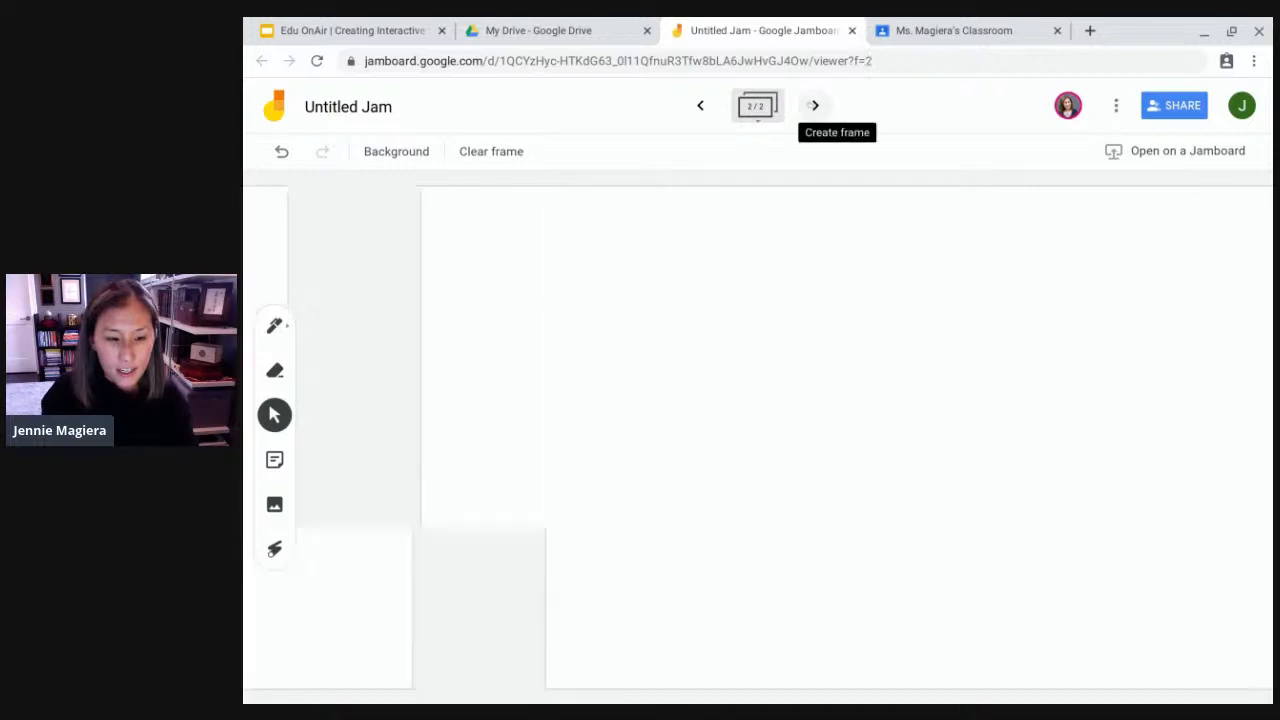
{"action": "left_click", "coordinate": [396, 151]}
{"action": "left_click", "coordinate": [410, 188]}
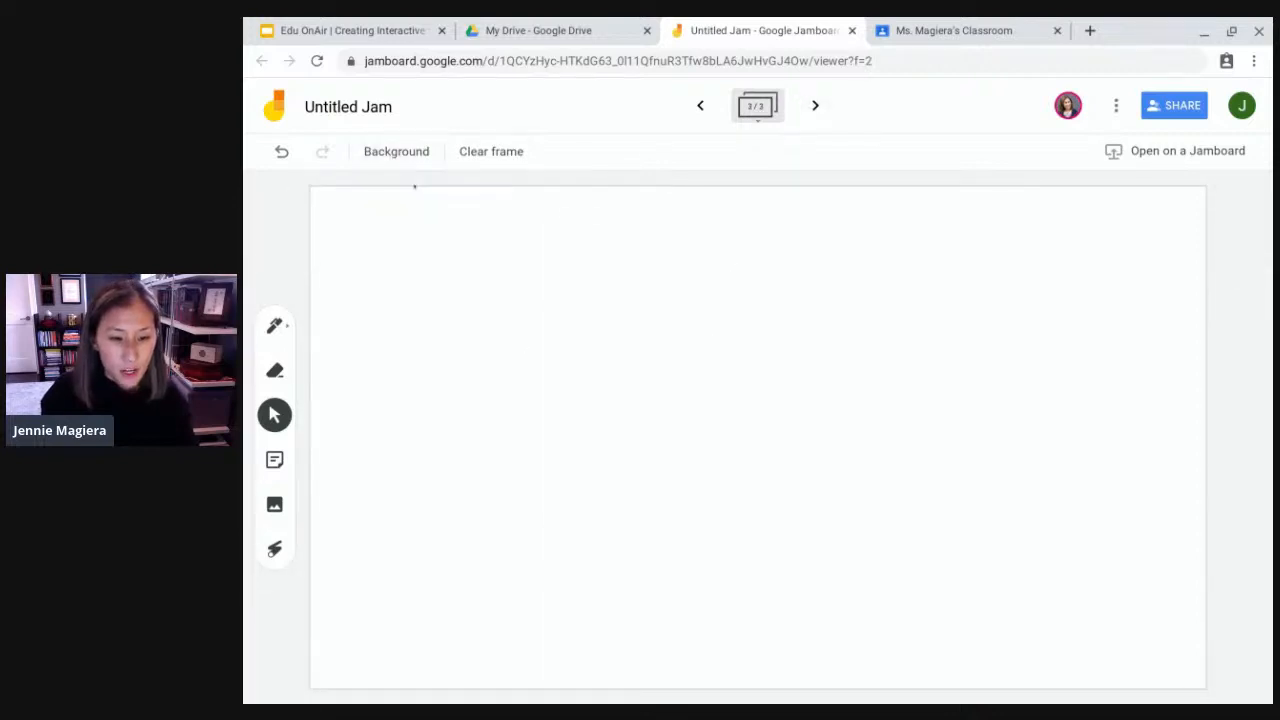
{"action": "left_click", "coordinate": [396, 151]}
{"action": "left_click", "coordinate": [441, 188]}
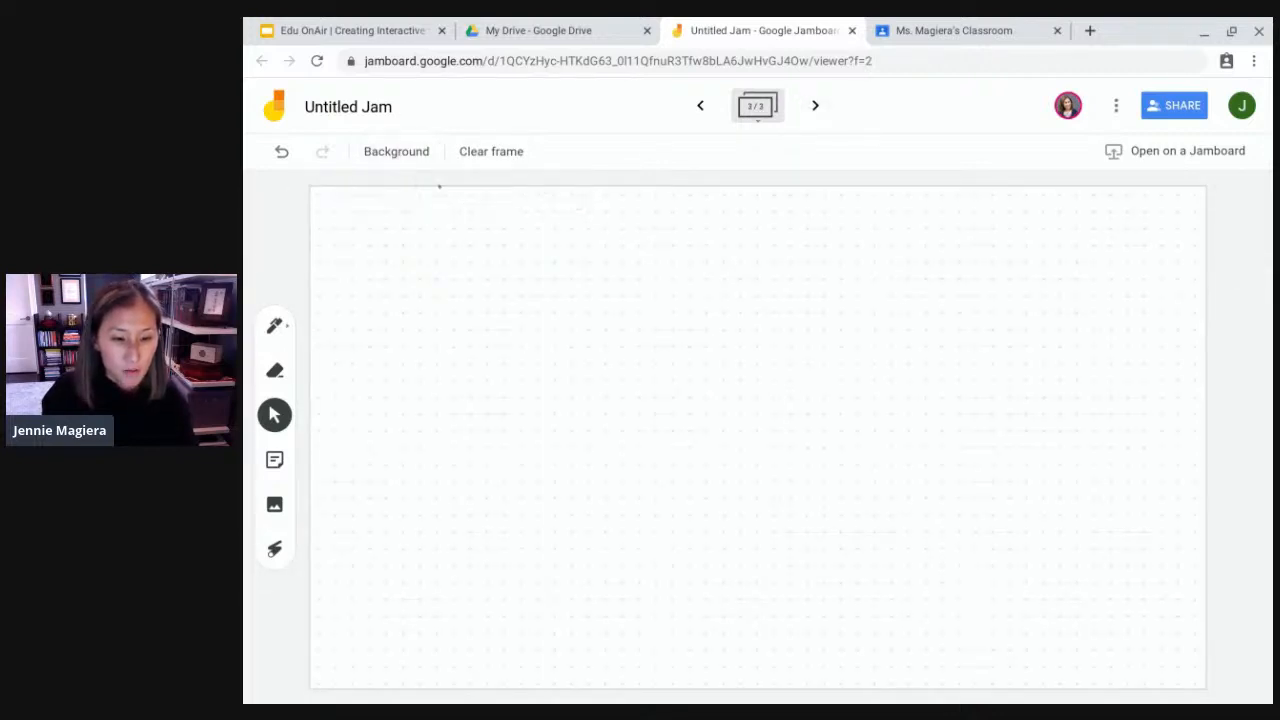
{"action": "left_click", "coordinate": [396, 151]}
{"action": "left_click", "coordinate": [469, 188]}
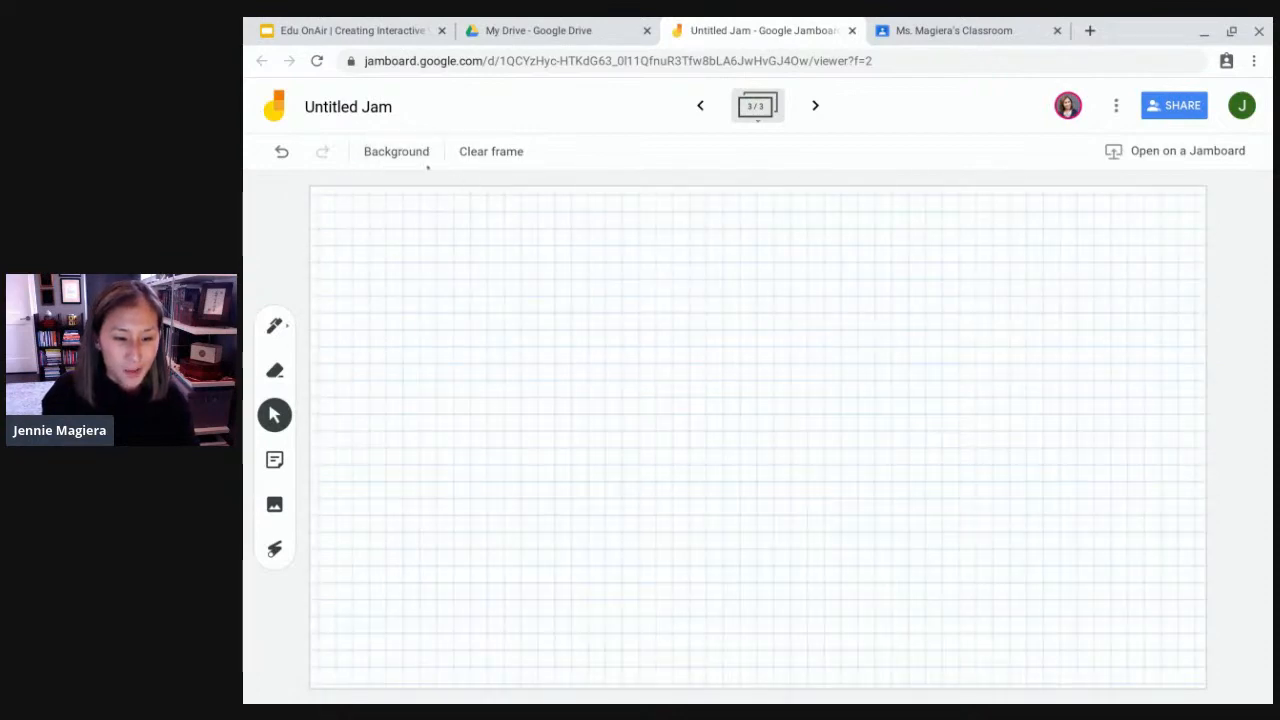
{"action": "left_click", "coordinate": [396, 151]}
{"action": "left_click", "coordinate": [525, 188]}
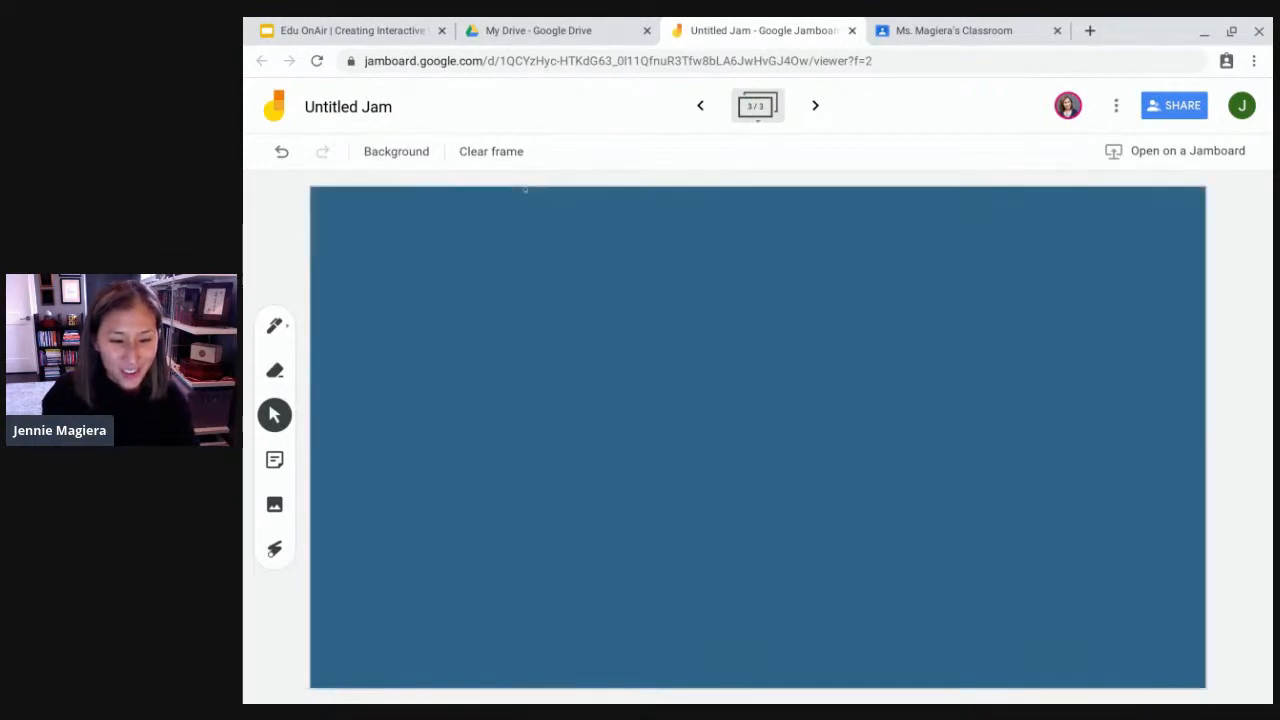
- Add a blank fourth frame, then go to the class's Classwork page in Google Classroom
{"action": "left_click", "coordinate": [812, 110]}
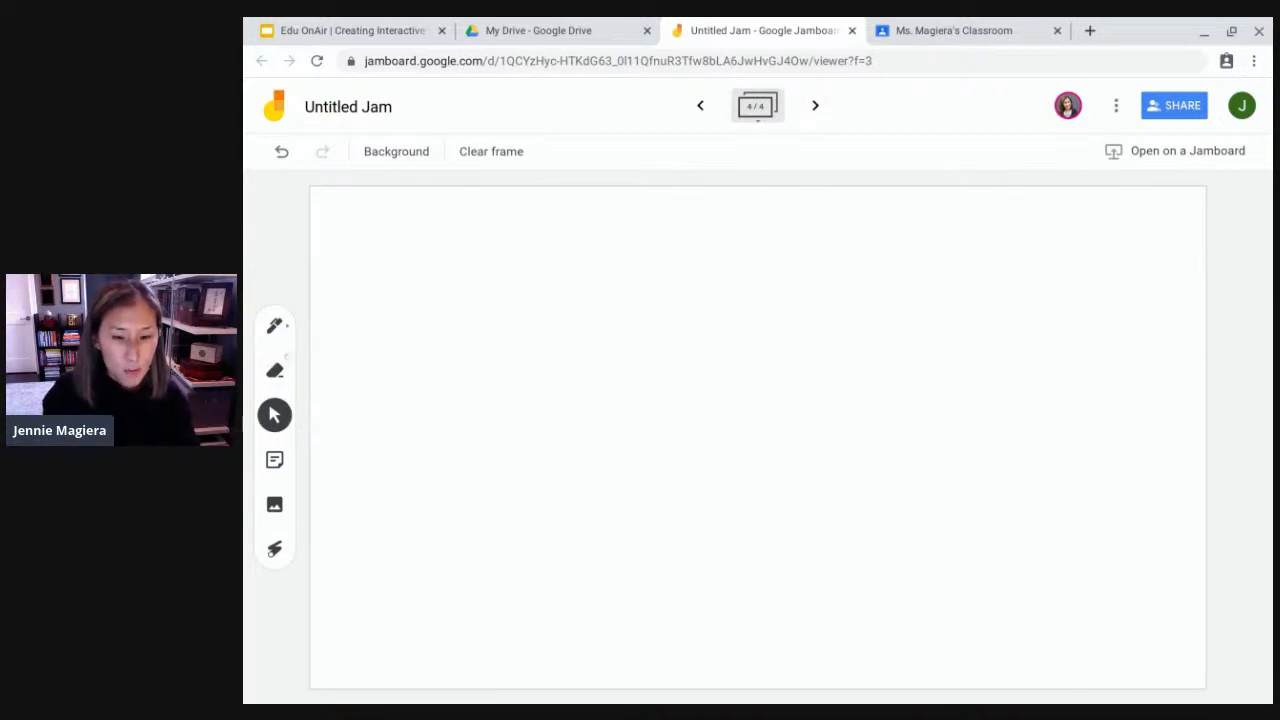
{"action": "left_click", "coordinate": [900, 30]}
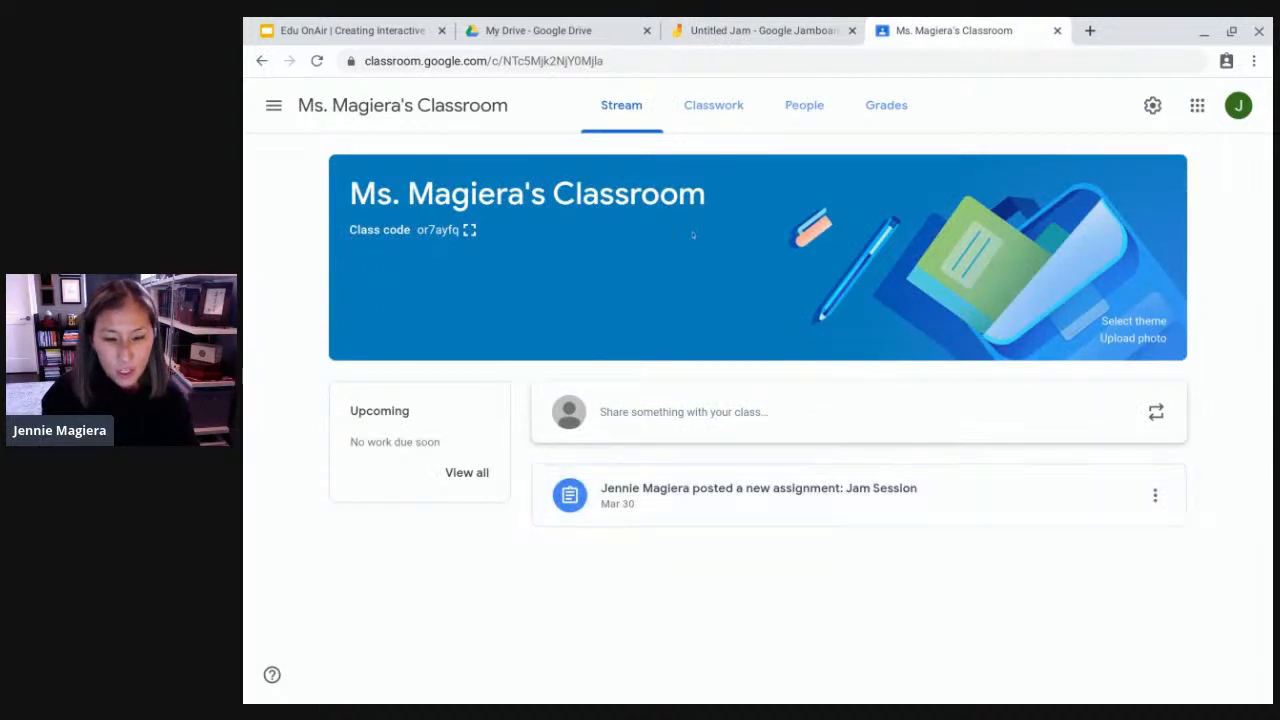
{"action": "left_click", "coordinate": [711, 106]}
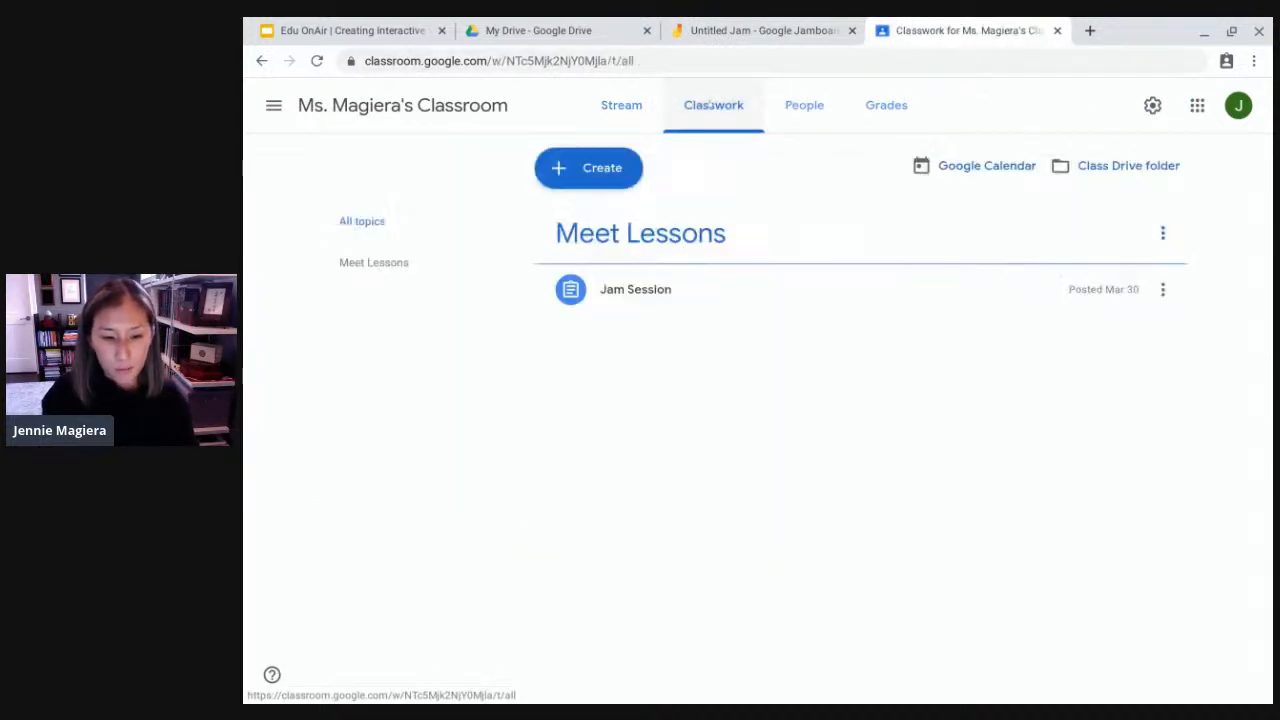
{"action": "left_click", "coordinate": [617, 168]}
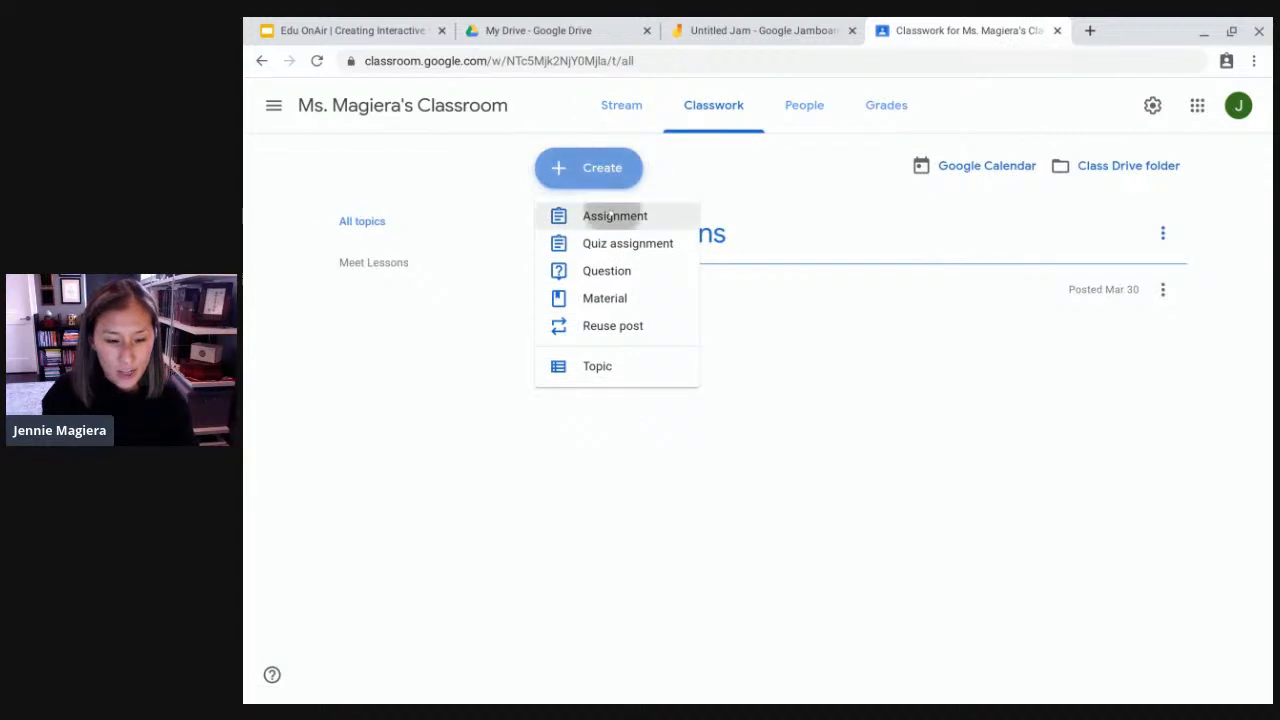
- Create assignment 'Math Lesson Jam' with instructions 'When you hear me give you this instruction, join this jam and follow my lead!'
{"action": "left_click", "coordinate": [609, 215]}
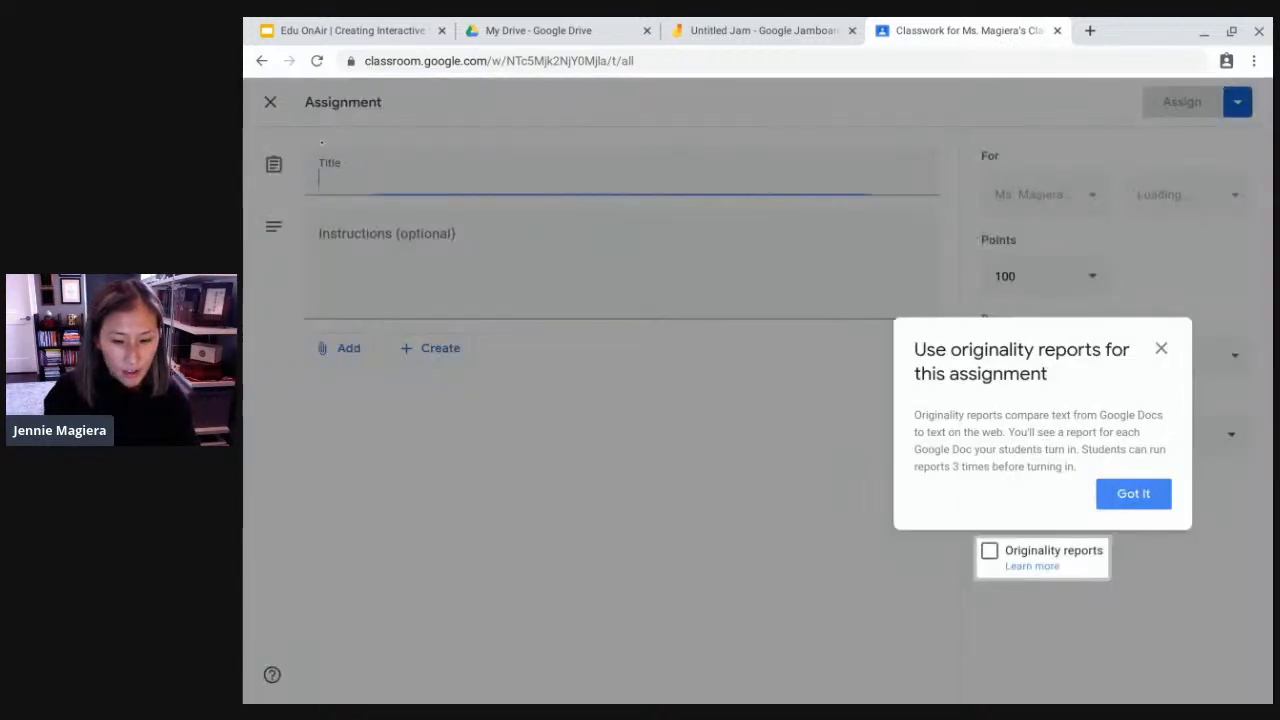
{"action": "left_click", "coordinate": [1161, 348]}
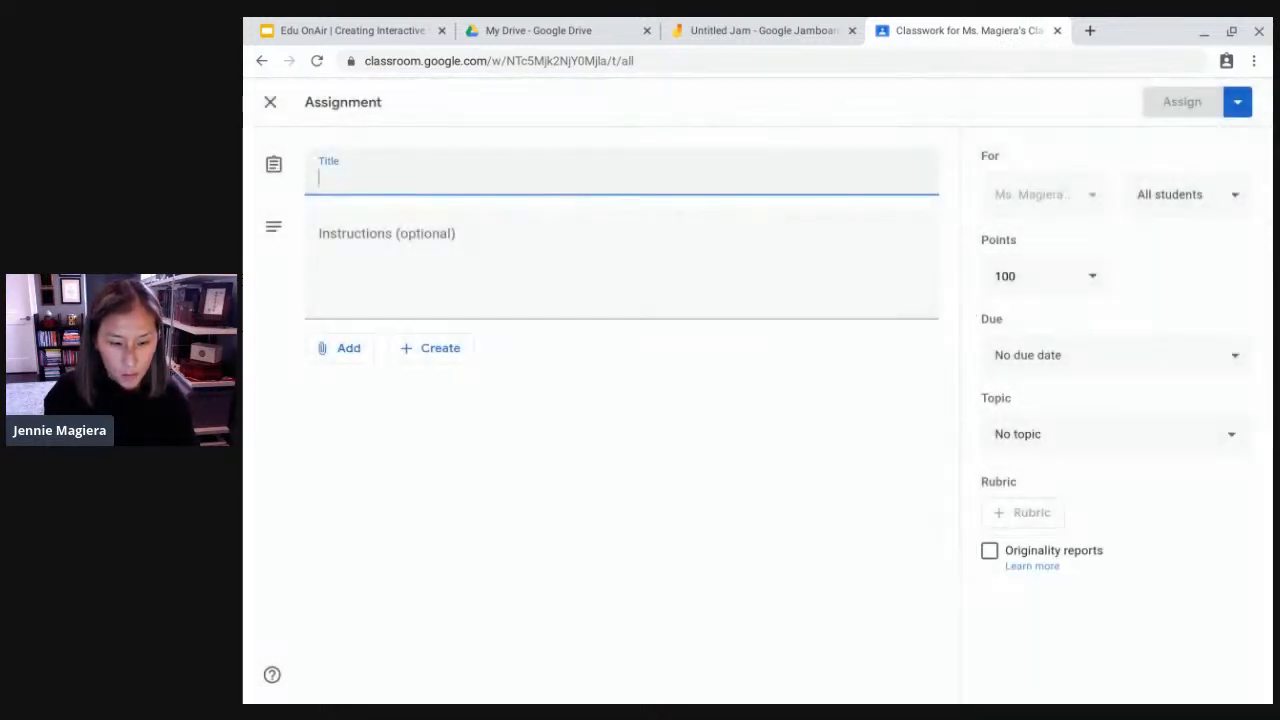
{"action": "type", "text": "Math L"}
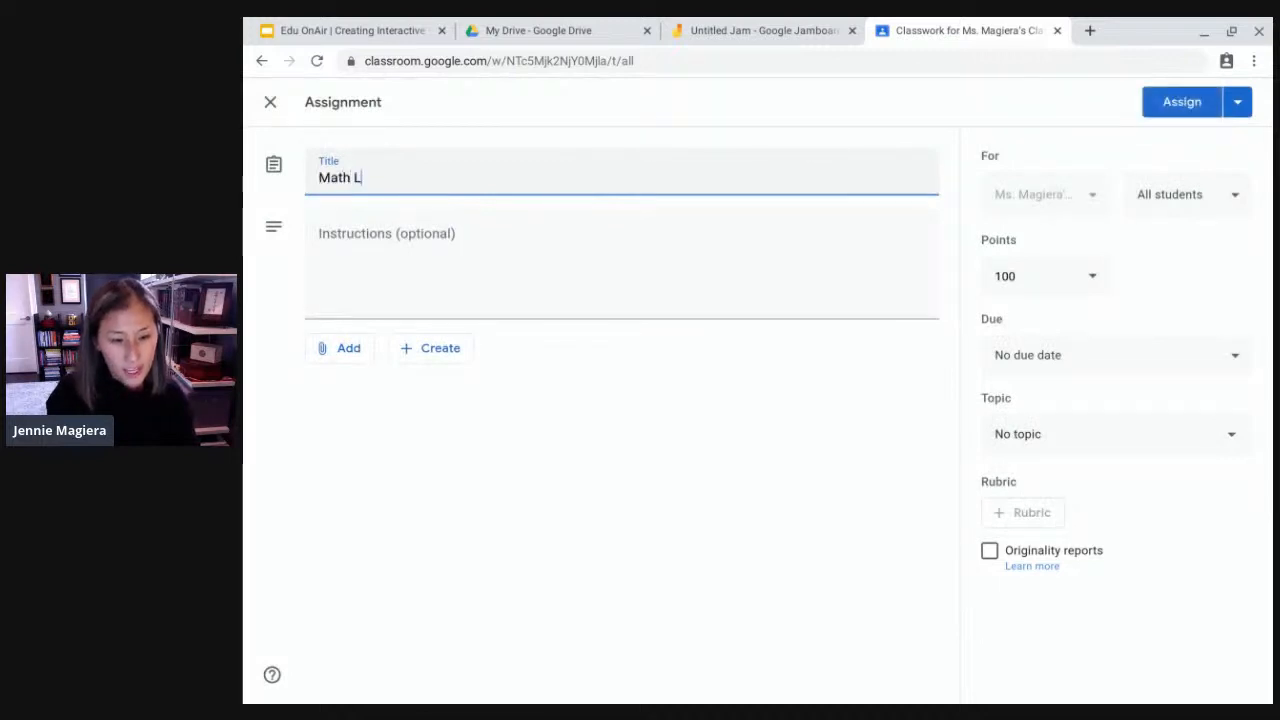
{"action": "type", "text": "esson Jam"}
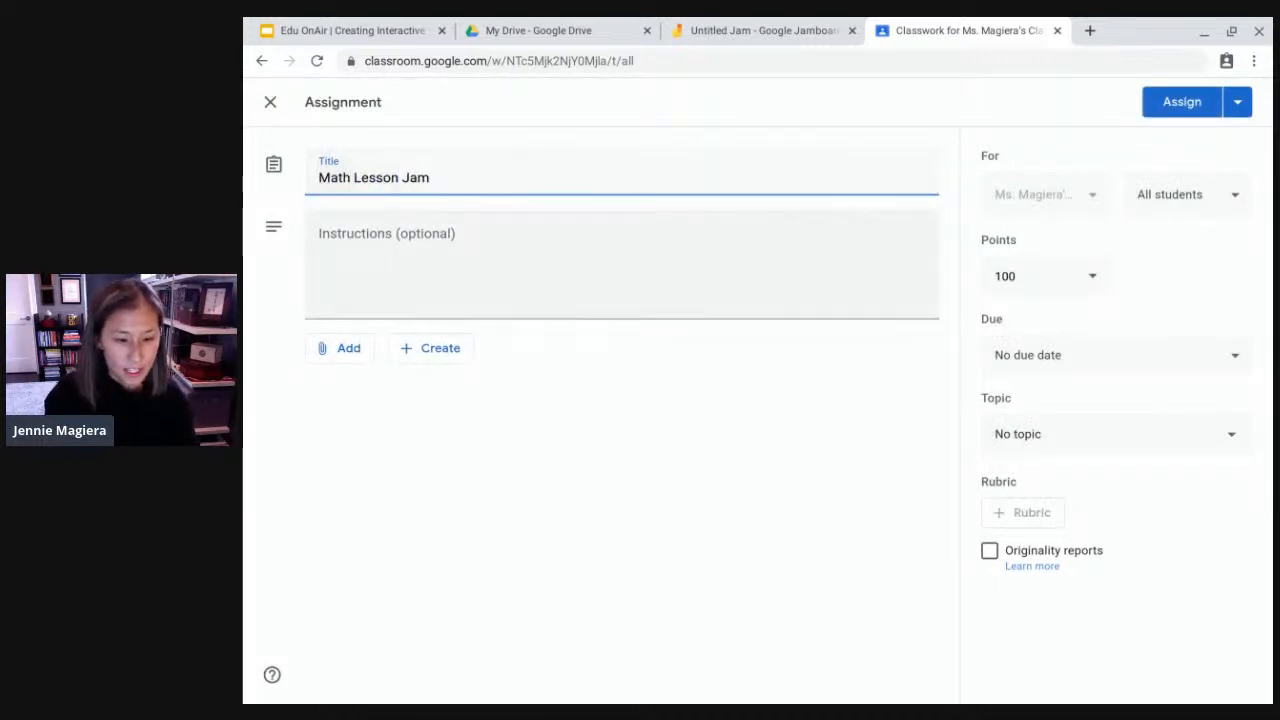
{"action": "left_click", "coordinate": [540, 262]}
{"action": "type", "text": "When you"}
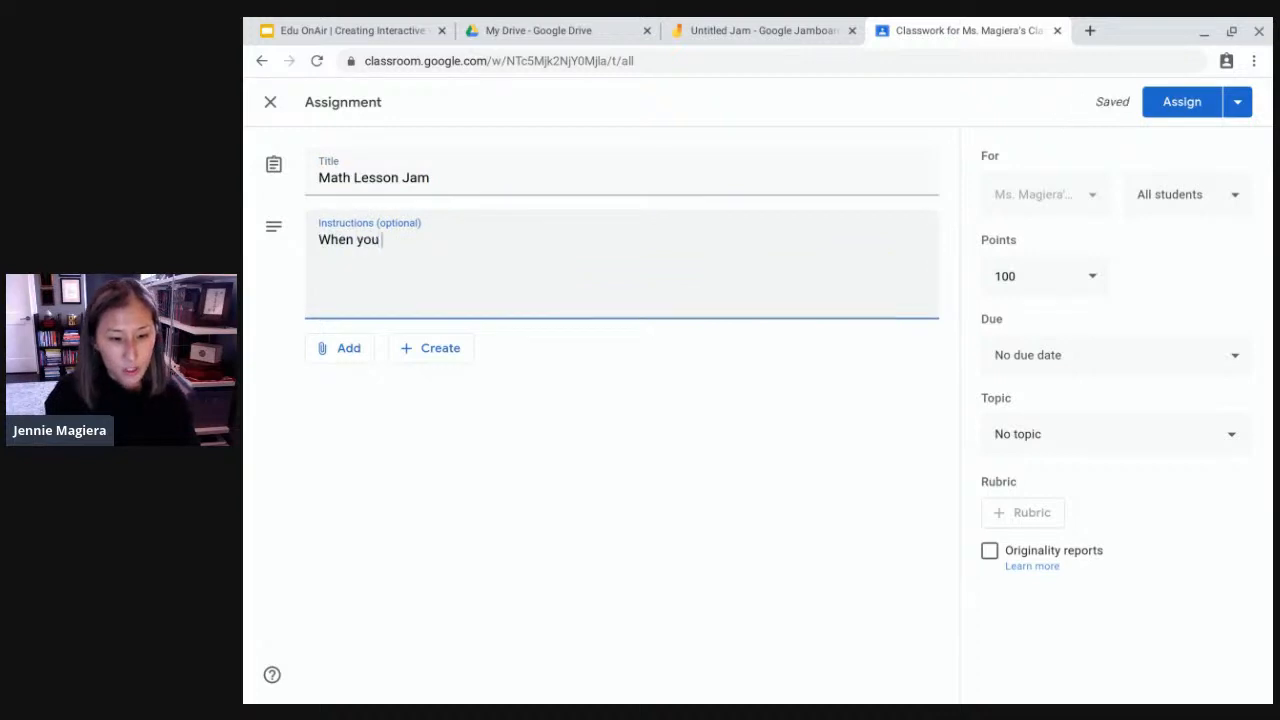
{"action": "type", "text": " hear me "}
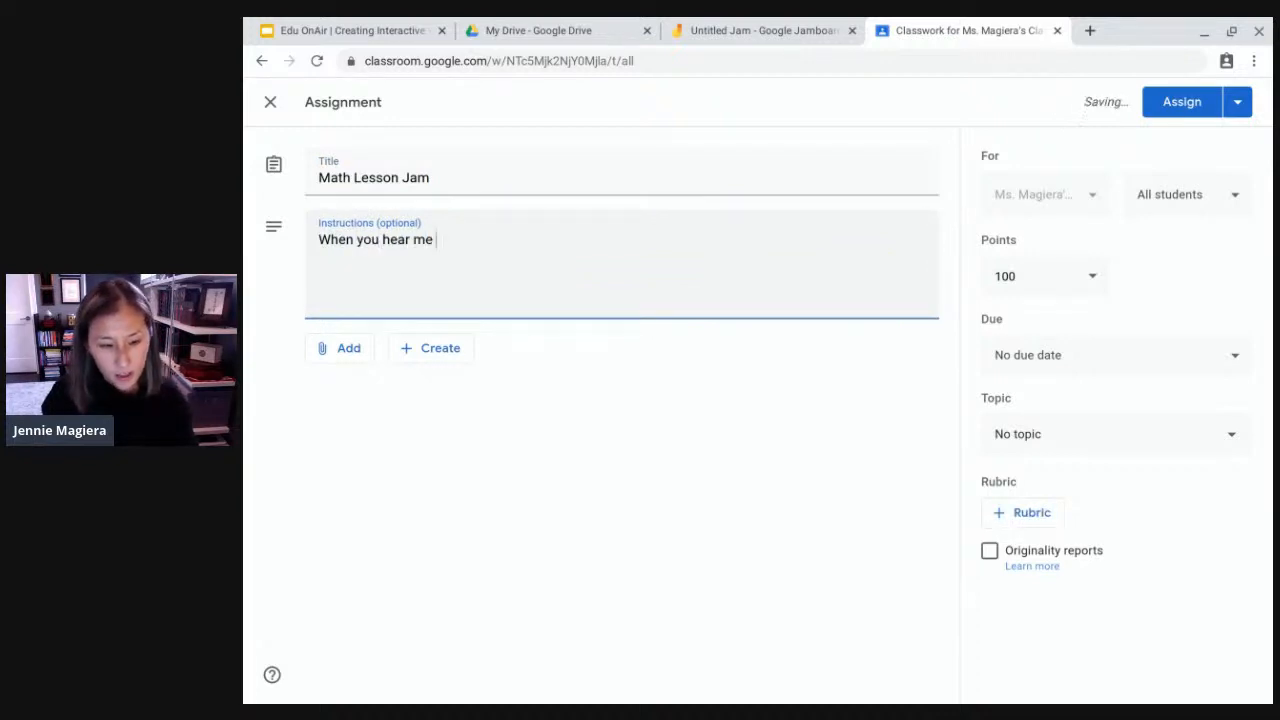
{"action": "type", "text": "give you this inst"}
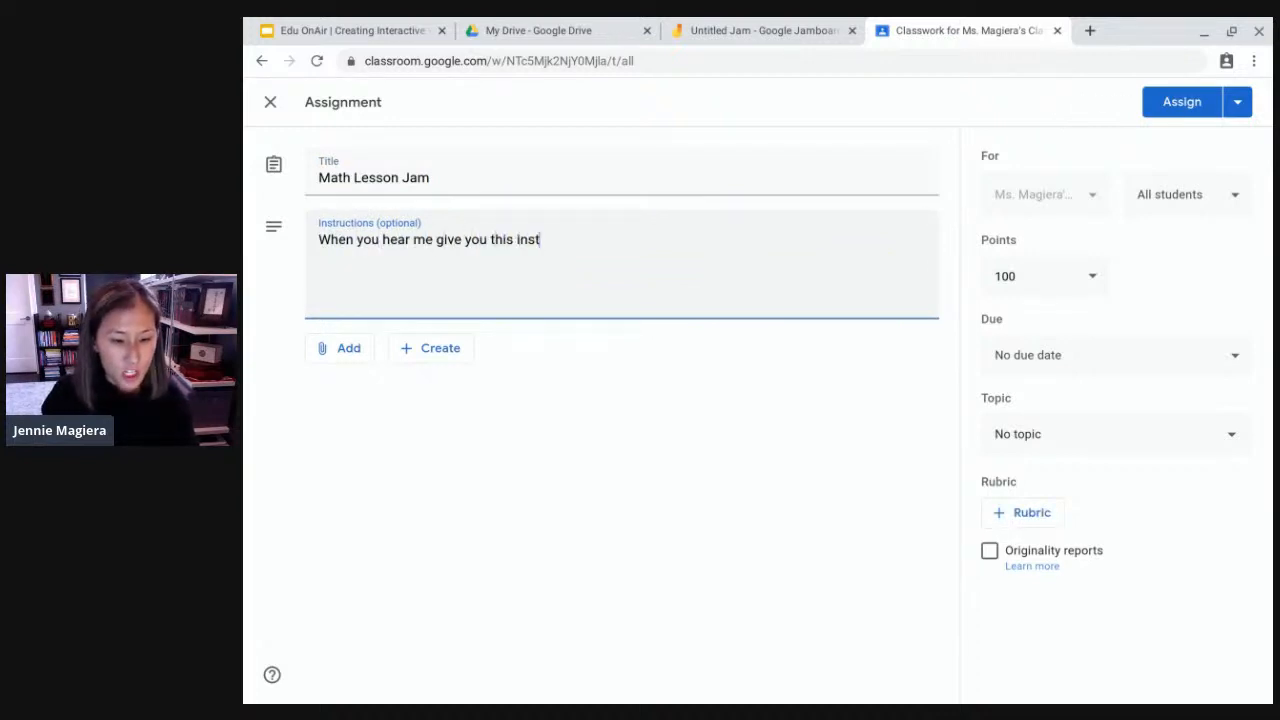
{"action": "type", "text": "ruction, join this ja"}
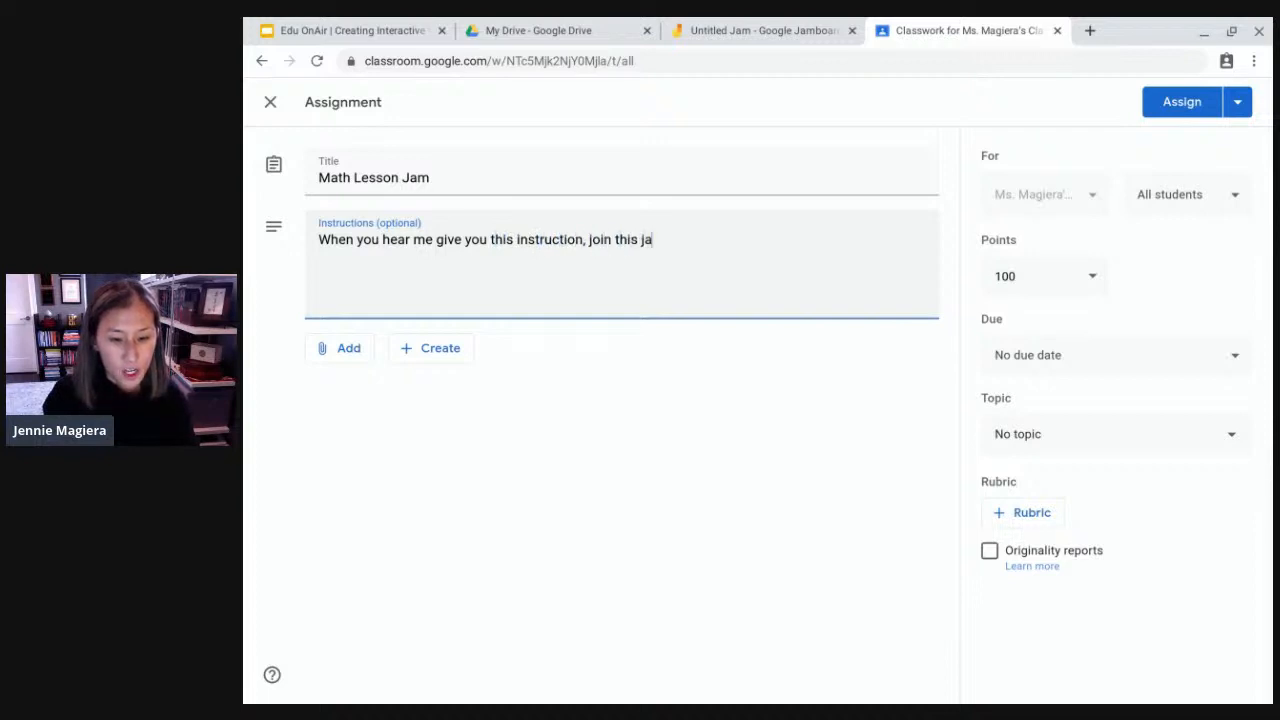
{"action": "type", "text": "m and follow my lead!"}
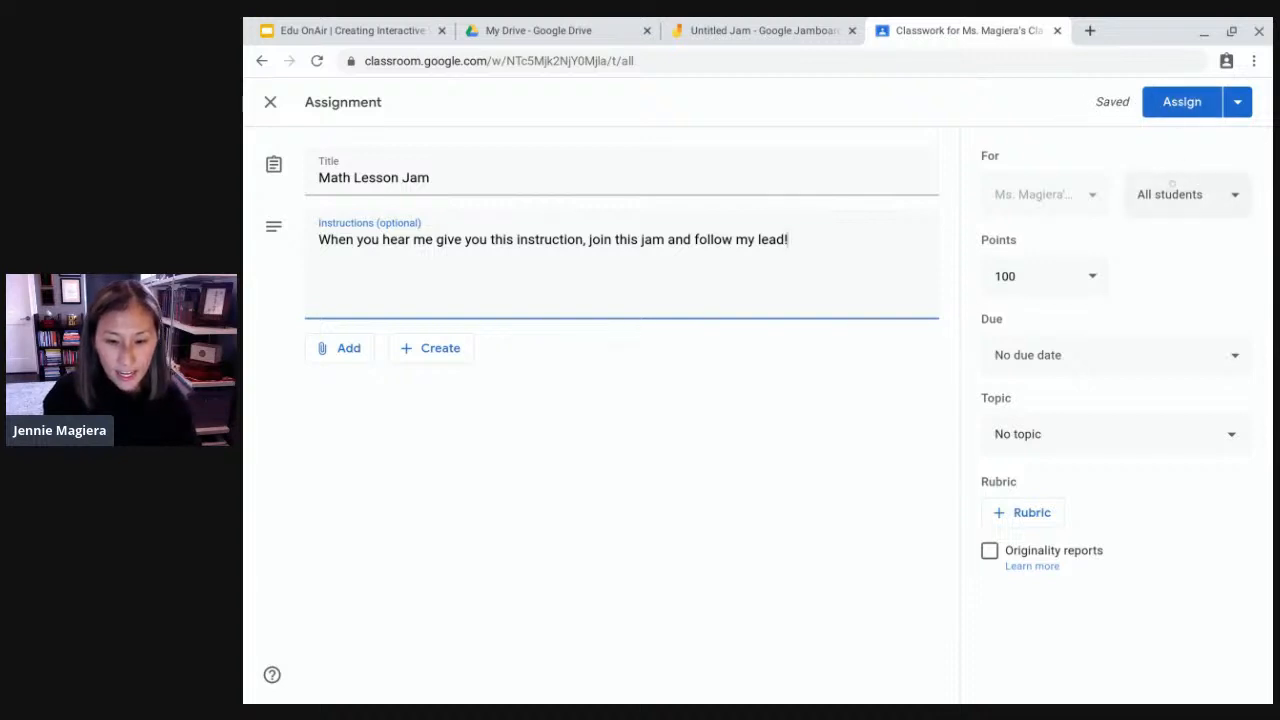
{"action": "left_click", "coordinate": [1187, 194]}
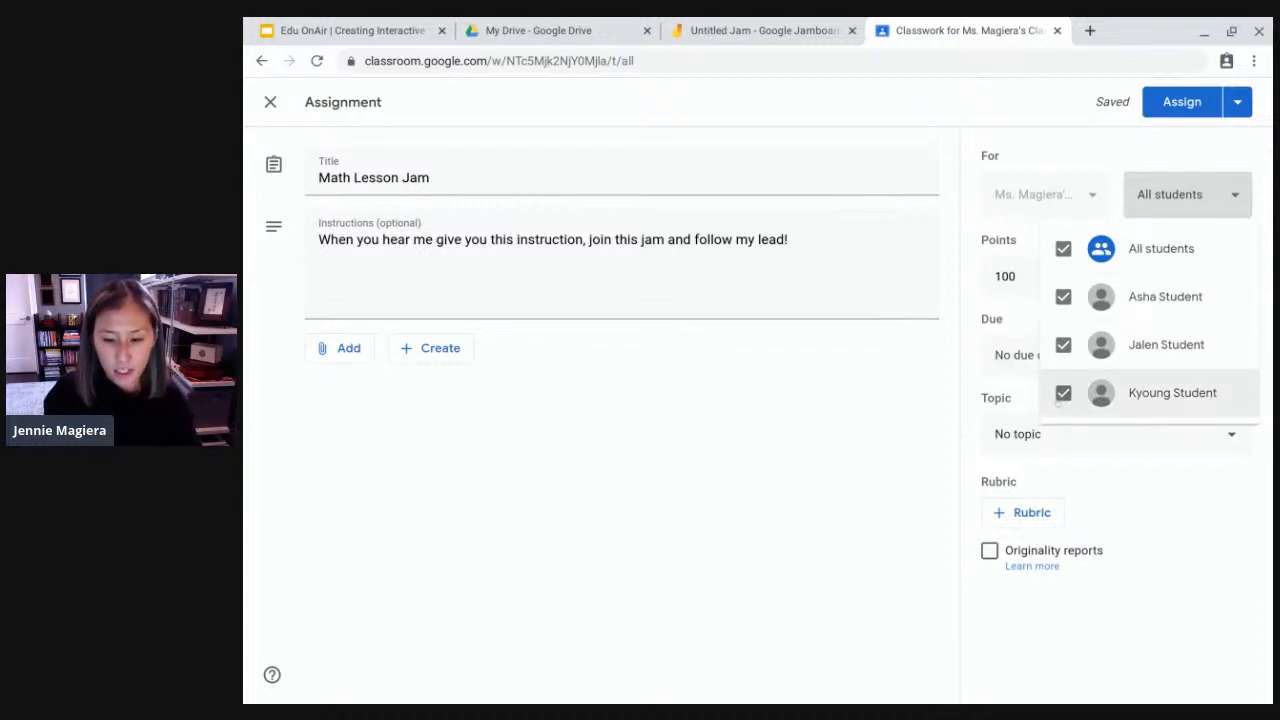
- Attach Untitled Jam from Google Drive with students able to view the file, then assign it
{"action": "left_click", "coordinate": [604, 454]}
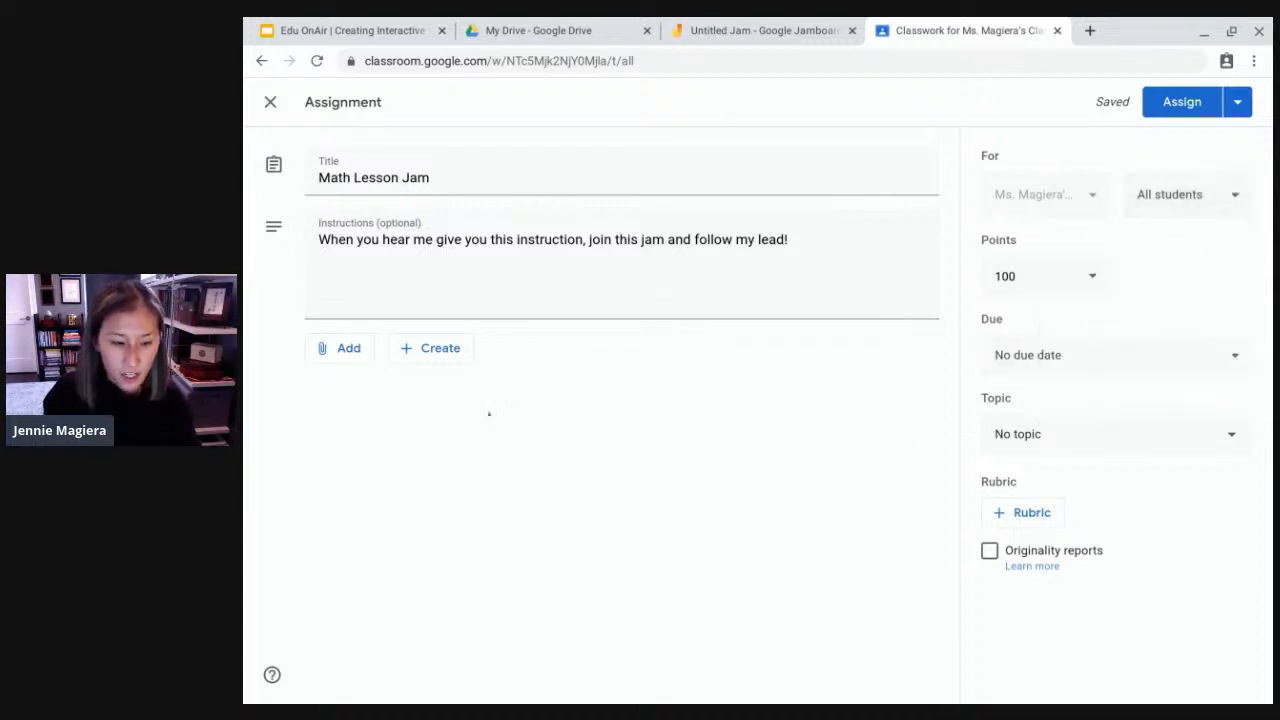
{"action": "left_click", "coordinate": [339, 350]}
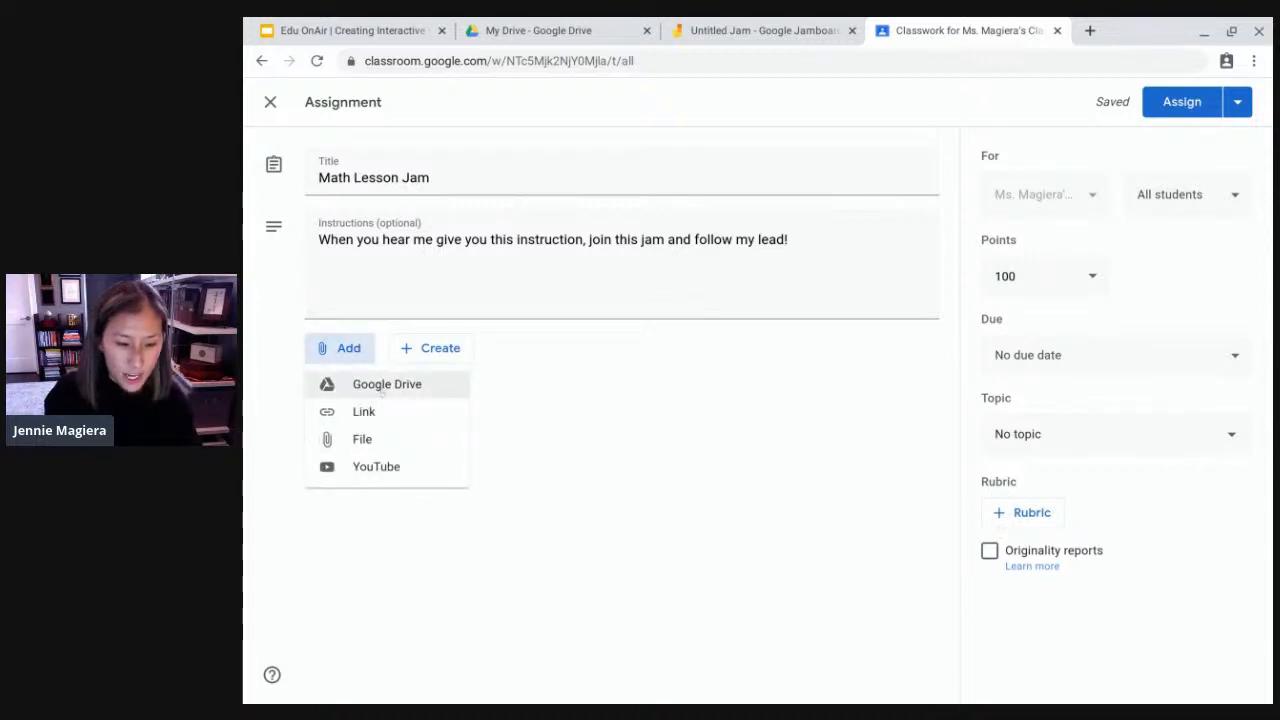
{"action": "left_click", "coordinate": [385, 385]}
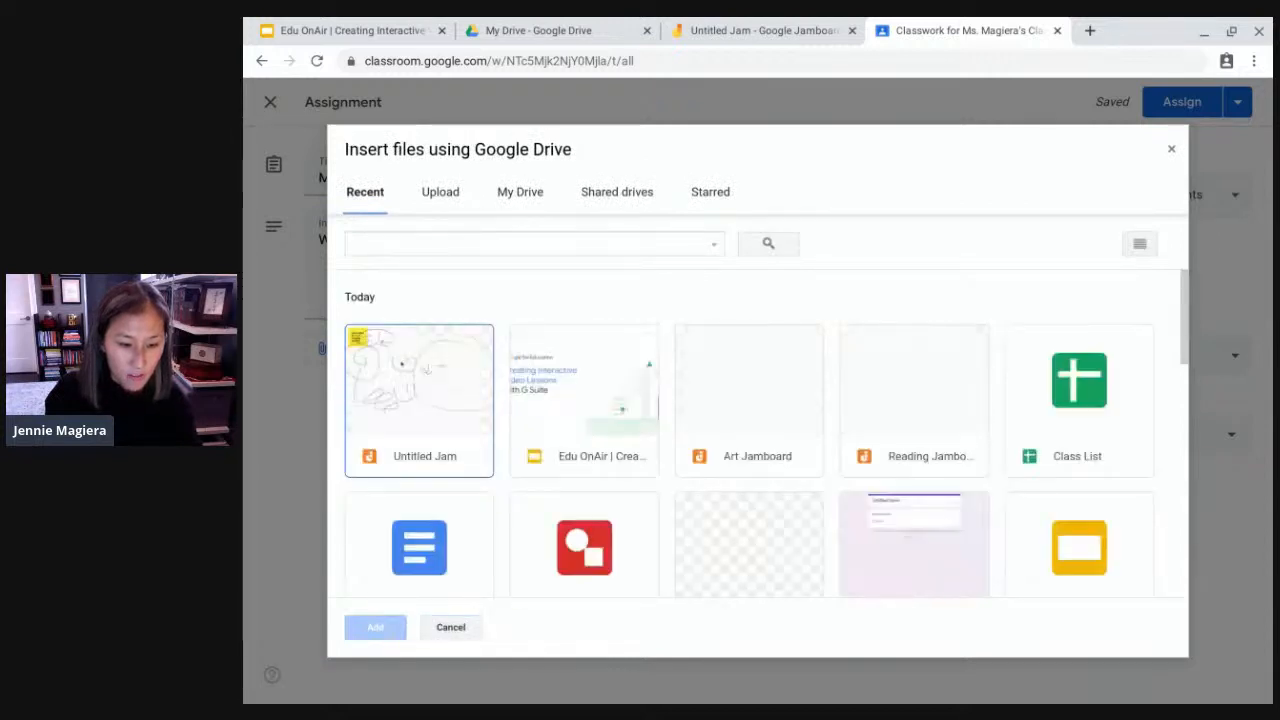
{"action": "left_click", "coordinate": [419, 400]}
{"action": "left_click", "coordinate": [375, 627]}
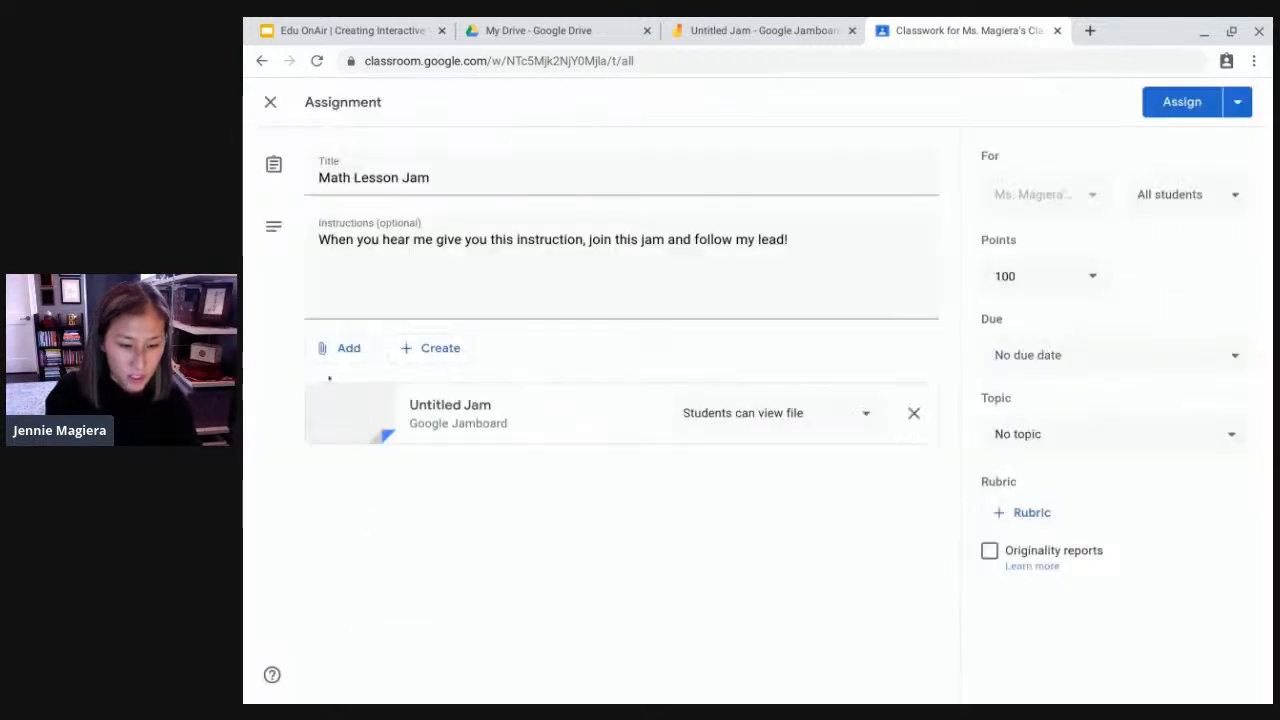
{"action": "left_click", "coordinate": [768, 408]}
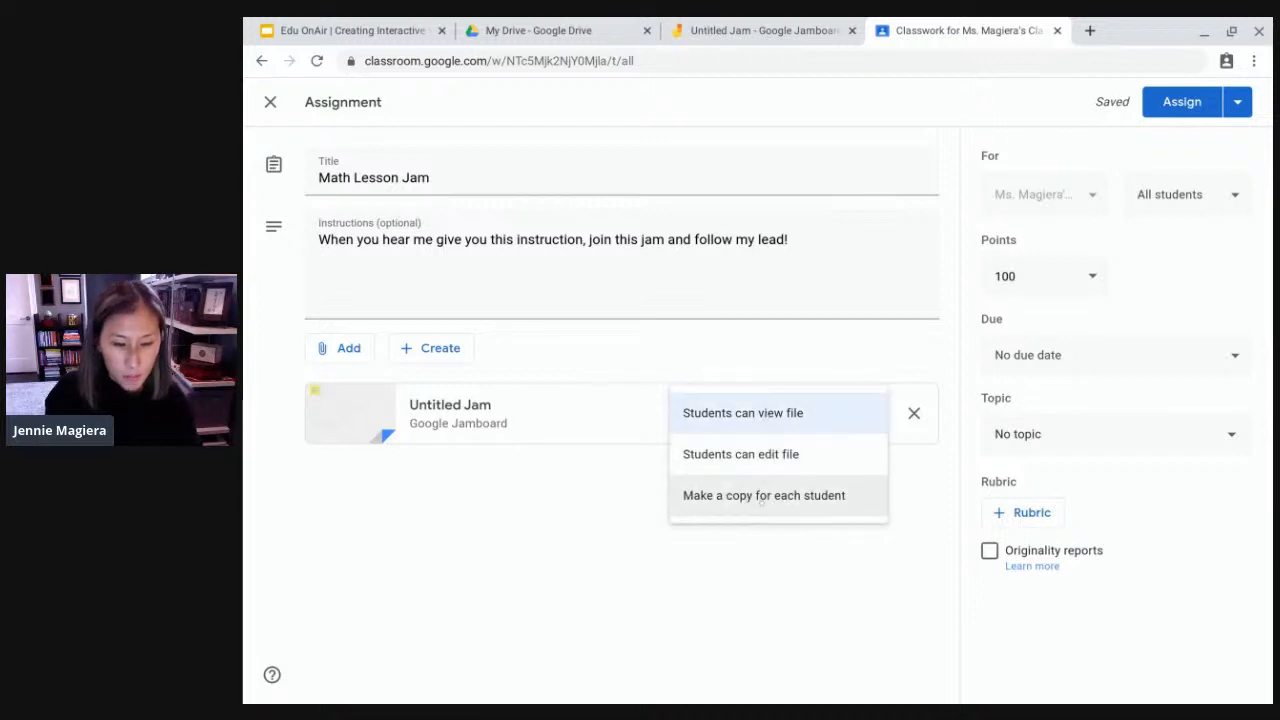
{"action": "left_click", "coordinate": [554, 568]}
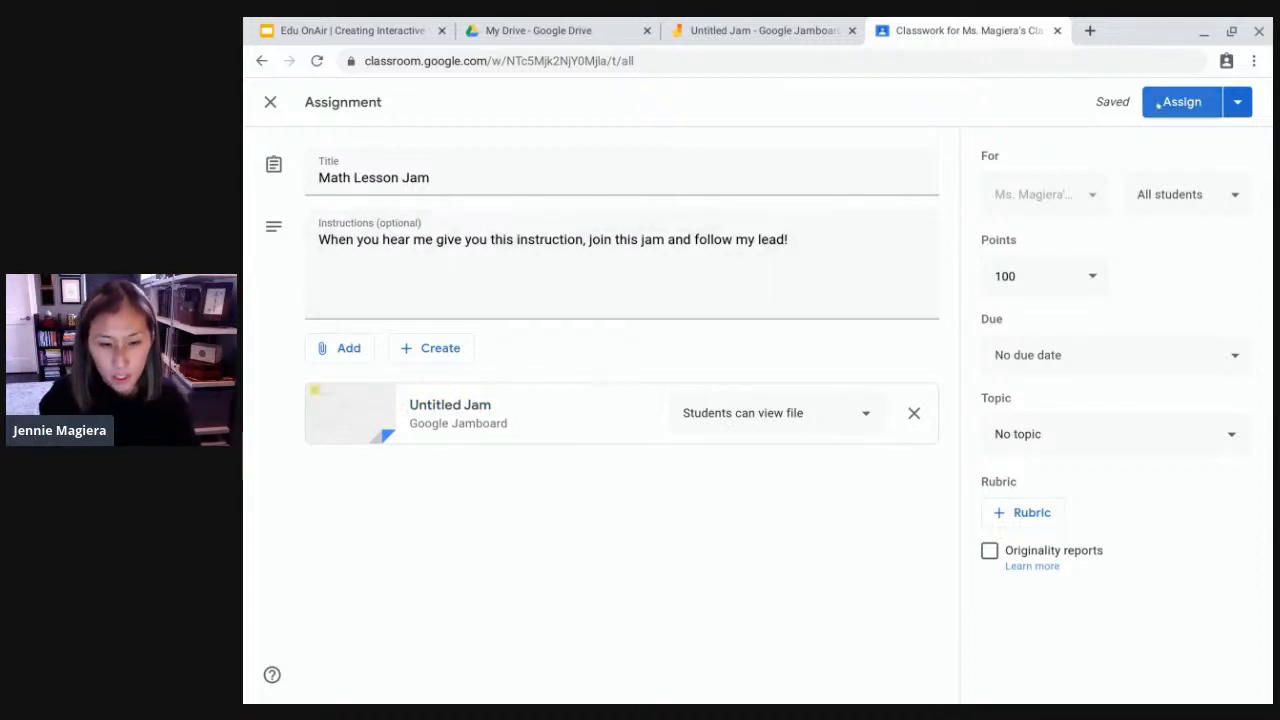
{"action": "left_click", "coordinate": [1180, 101]}
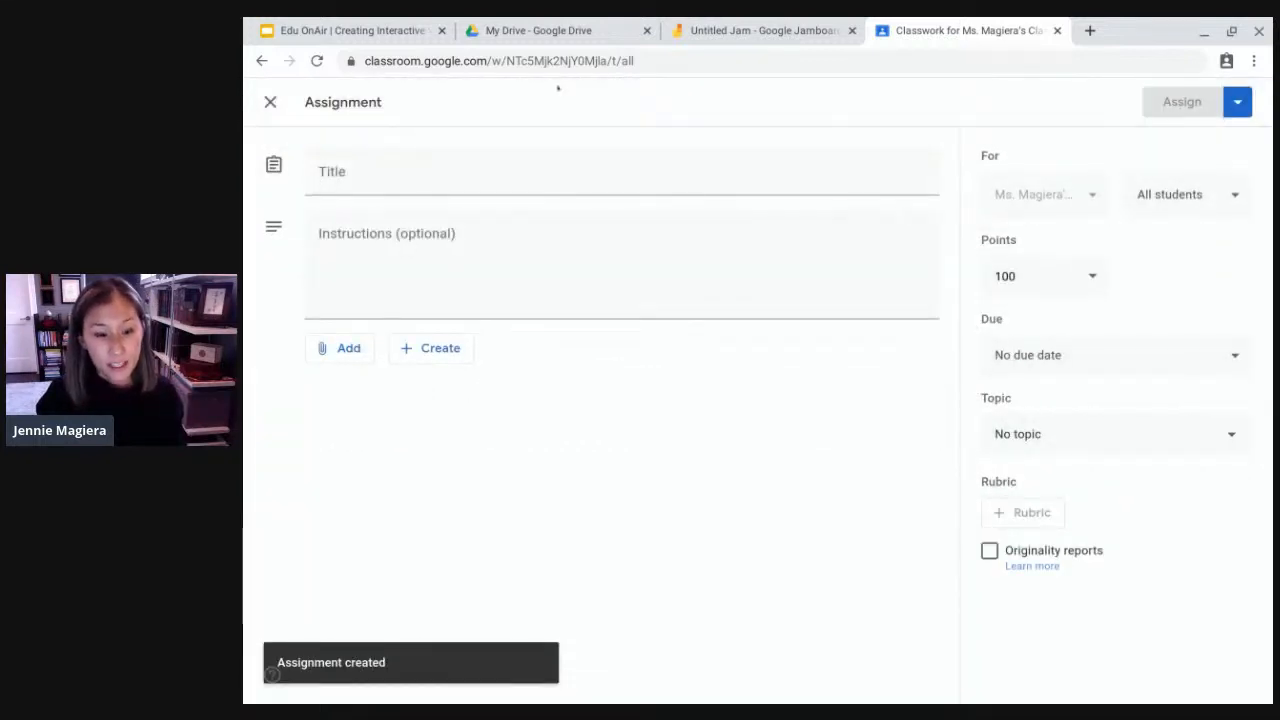
- Close the leftover assignment form to see Math Lesson Jam posted on the Classwork page
{"action": "left_click", "coordinate": [270, 101]}
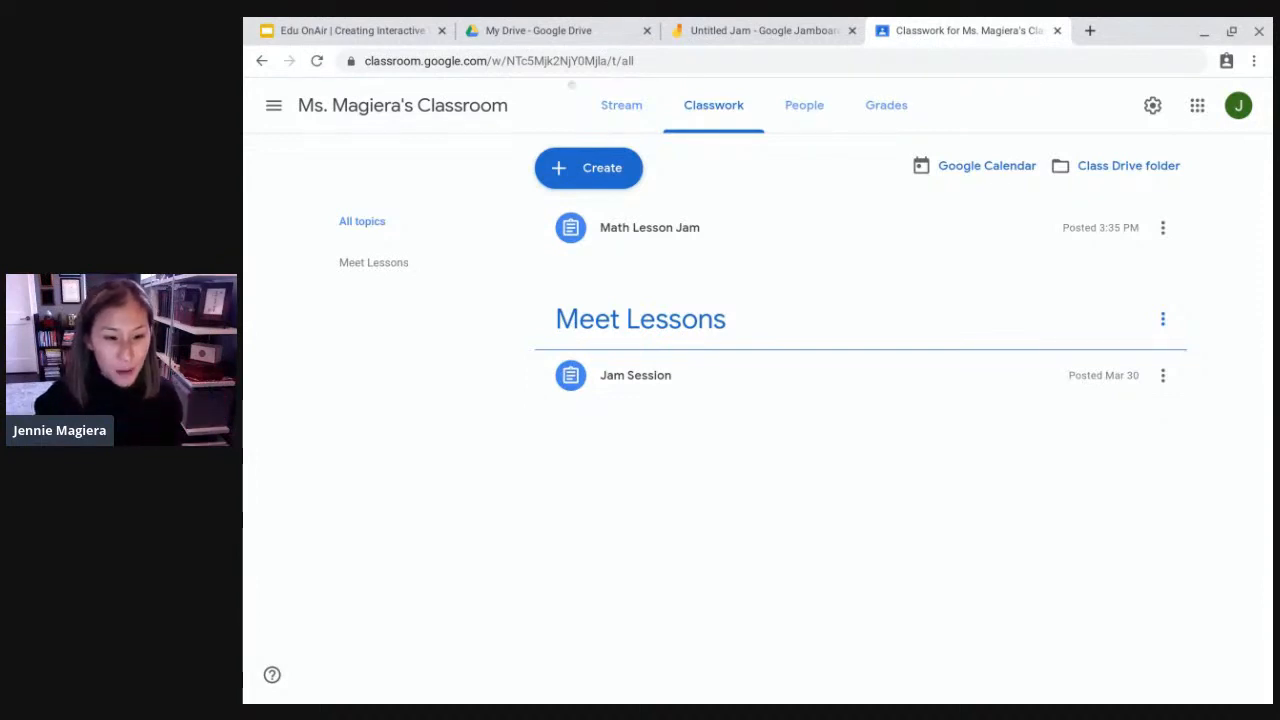
- Back in Google Slides, present slide 33, 'Stop & Pause Interaction'
{"action": "left_click", "coordinate": [310, 31]}
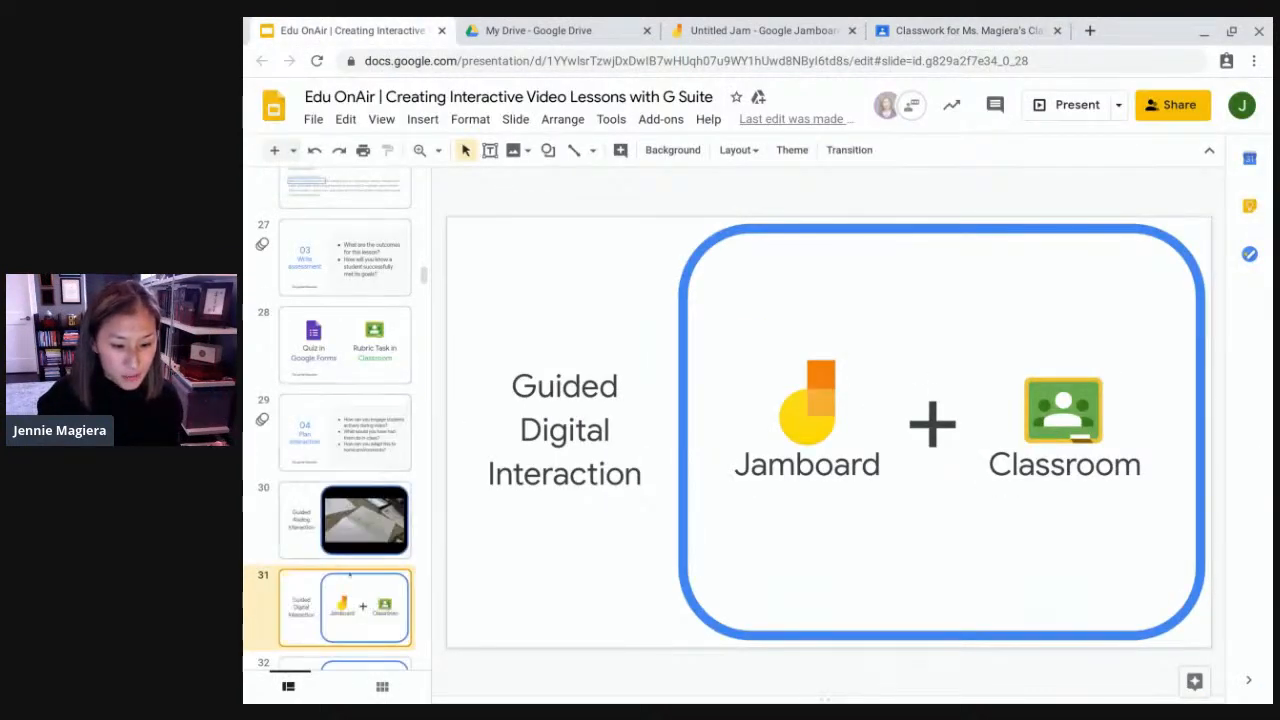
{"action": "scroll", "coordinate": [349, 572], "scroll_direction": "down", "scroll_amount": 3}
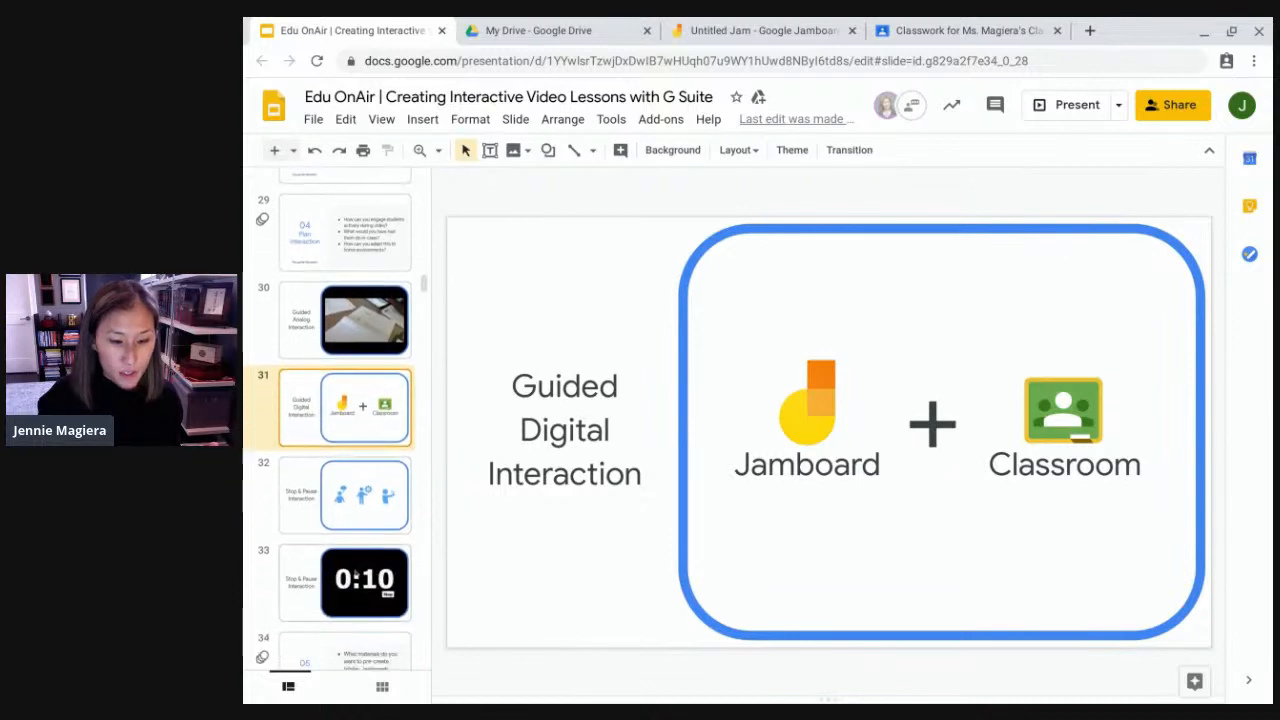
{"action": "left_click", "coordinate": [357, 578]}
{"action": "left_click", "coordinate": [1072, 108]}
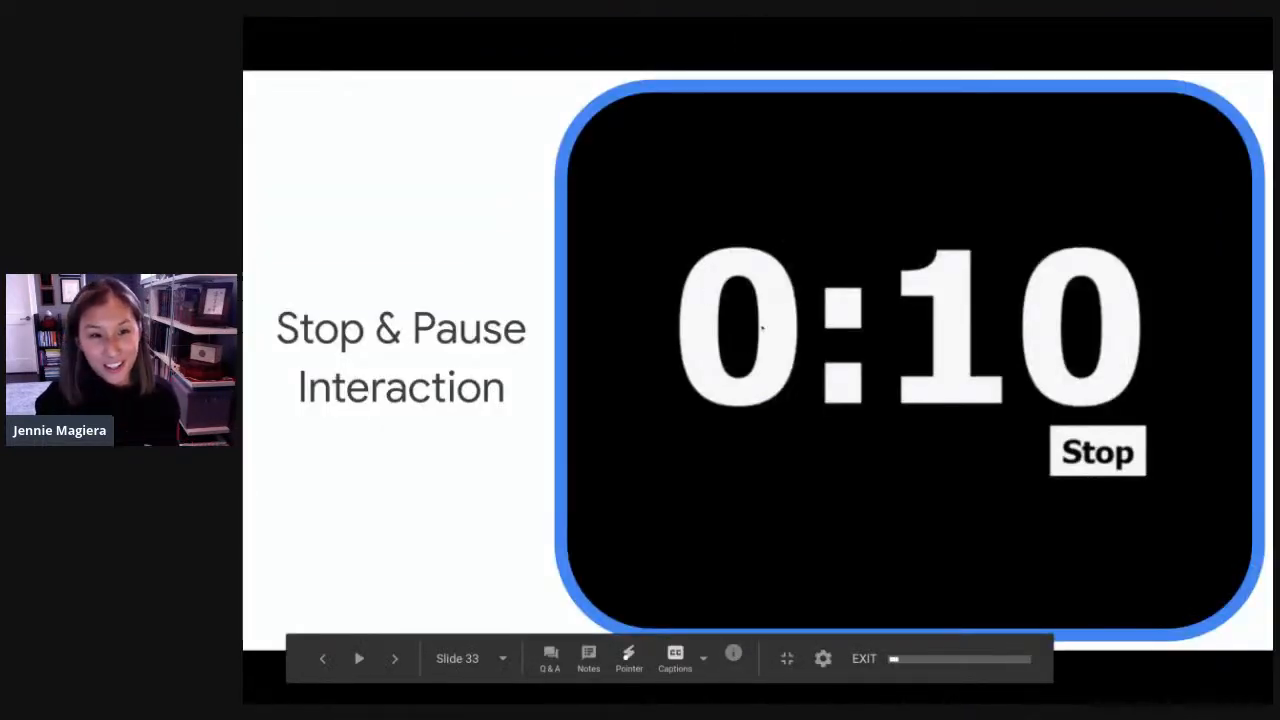
- Play the 10 Second Countdown Timer video, pause it at 0:07, and hide the suggested videos
{"action": "left_click", "coordinate": [762, 328]}
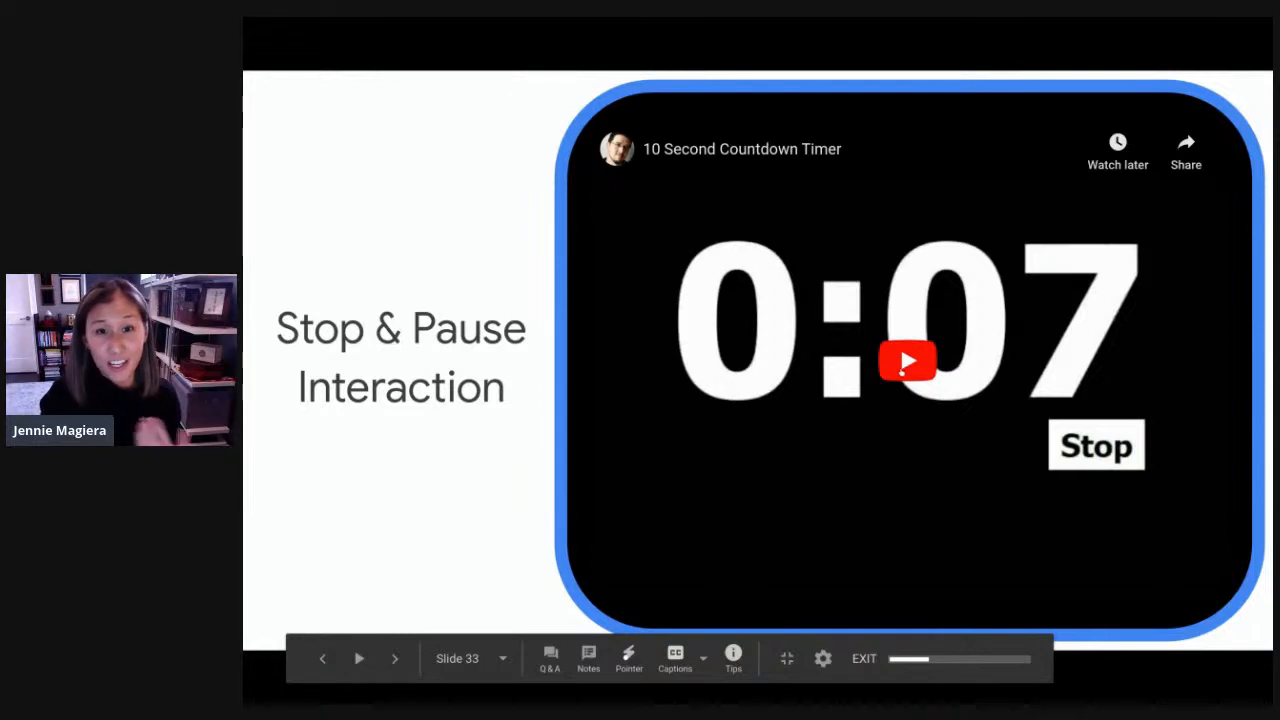
{"action": "left_click", "coordinate": [905, 366]}
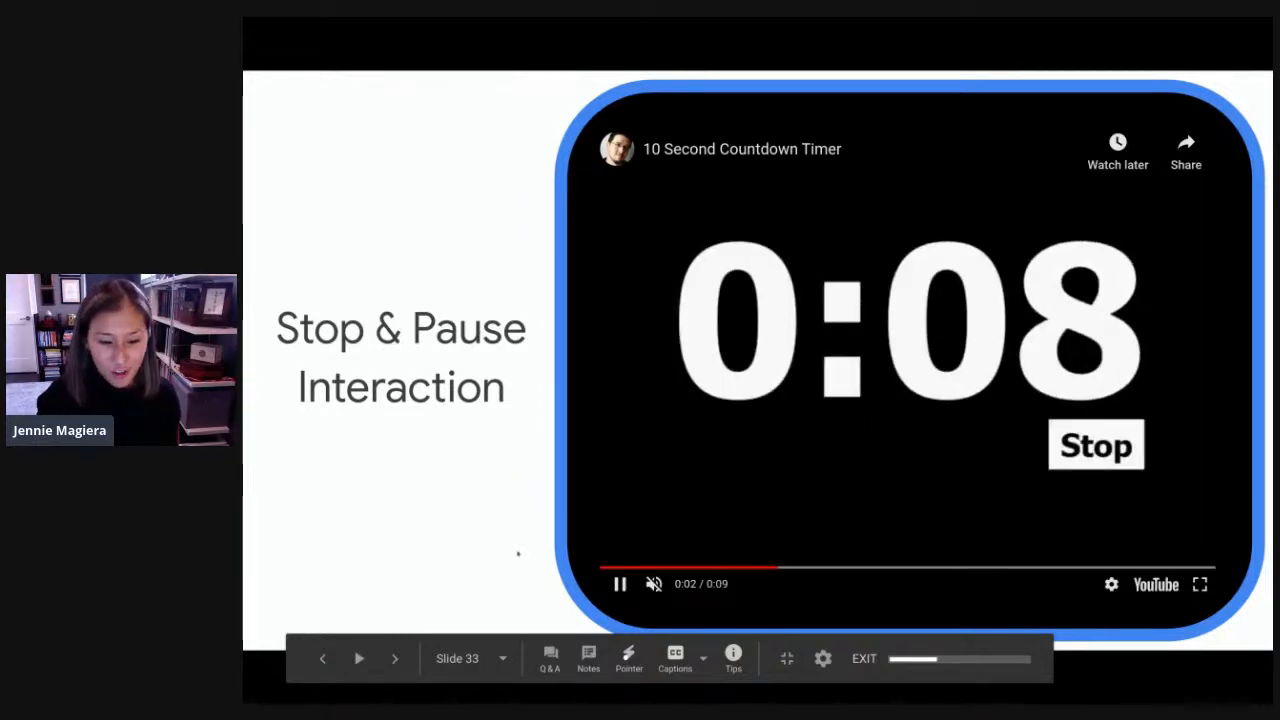
{"action": "left_click", "coordinate": [620, 584]}
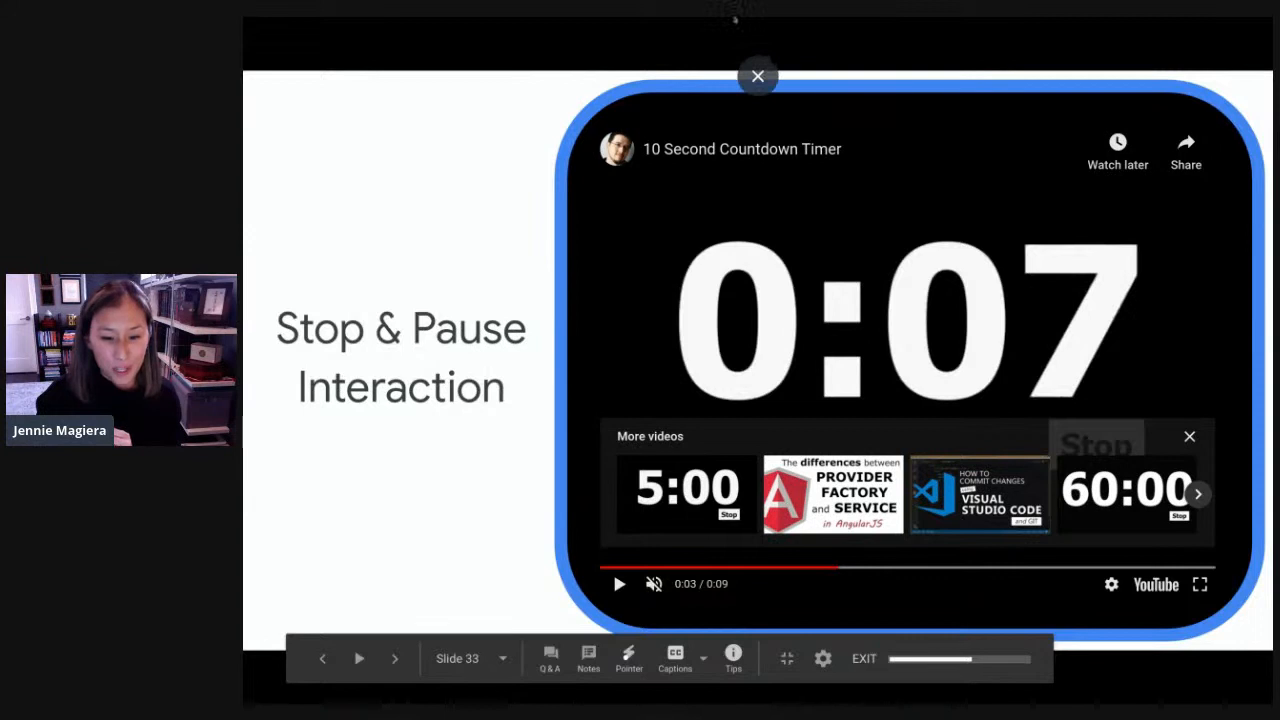
{"action": "left_click", "coordinate": [1180, 437]}
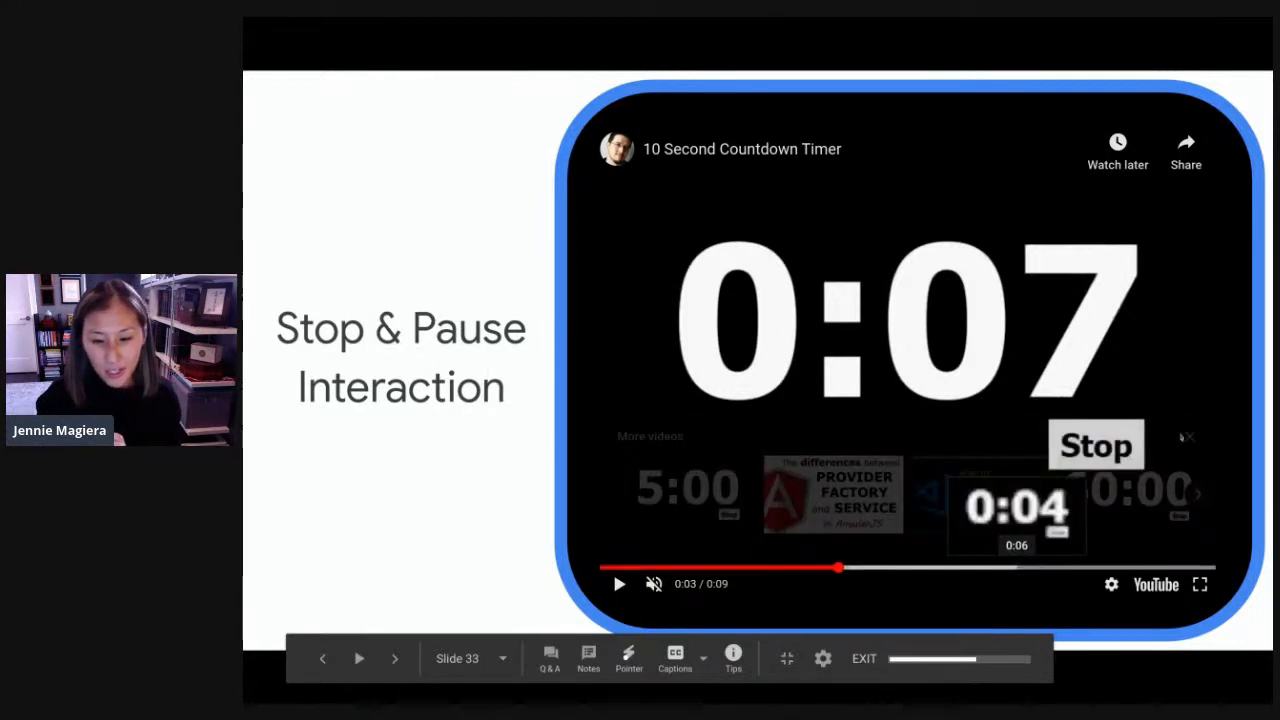
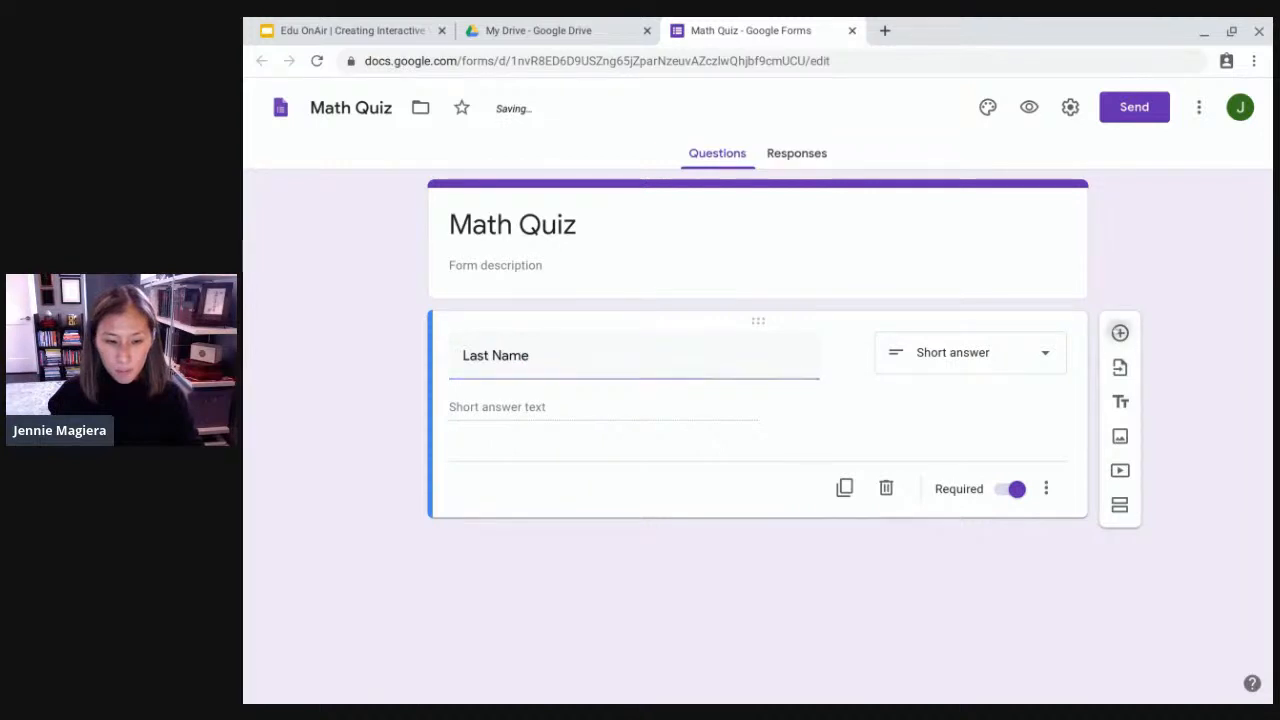
- Title the new question 'First Name', make it required, and keep it as Short answer
{"action": "type", "text": "First Name"}
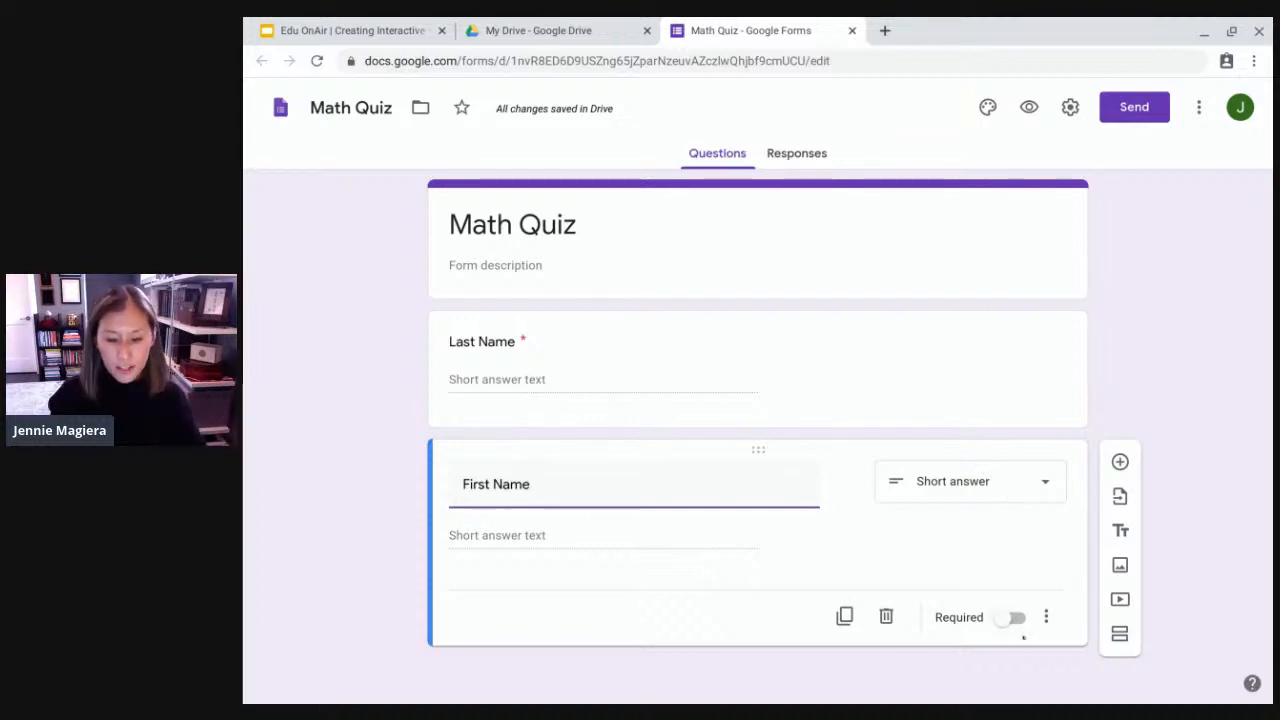
{"action": "left_click", "coordinate": [1012, 617]}
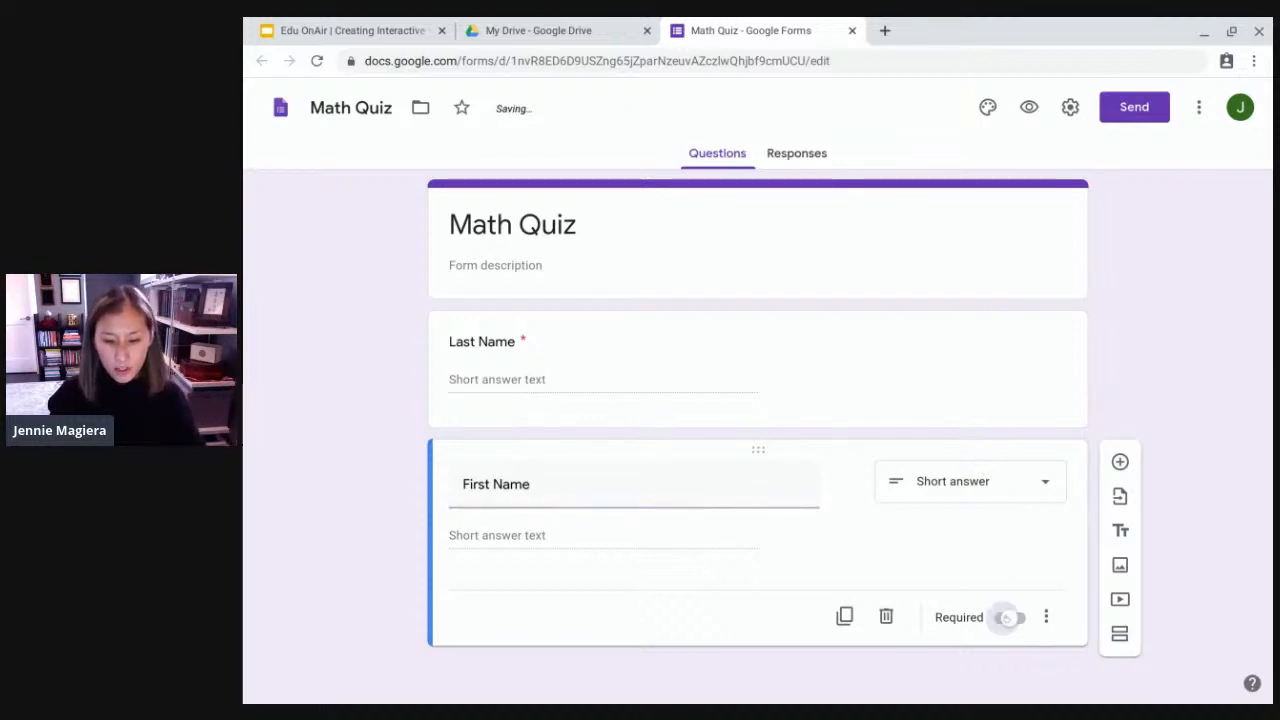
{"action": "left_click", "coordinate": [1019, 480]}
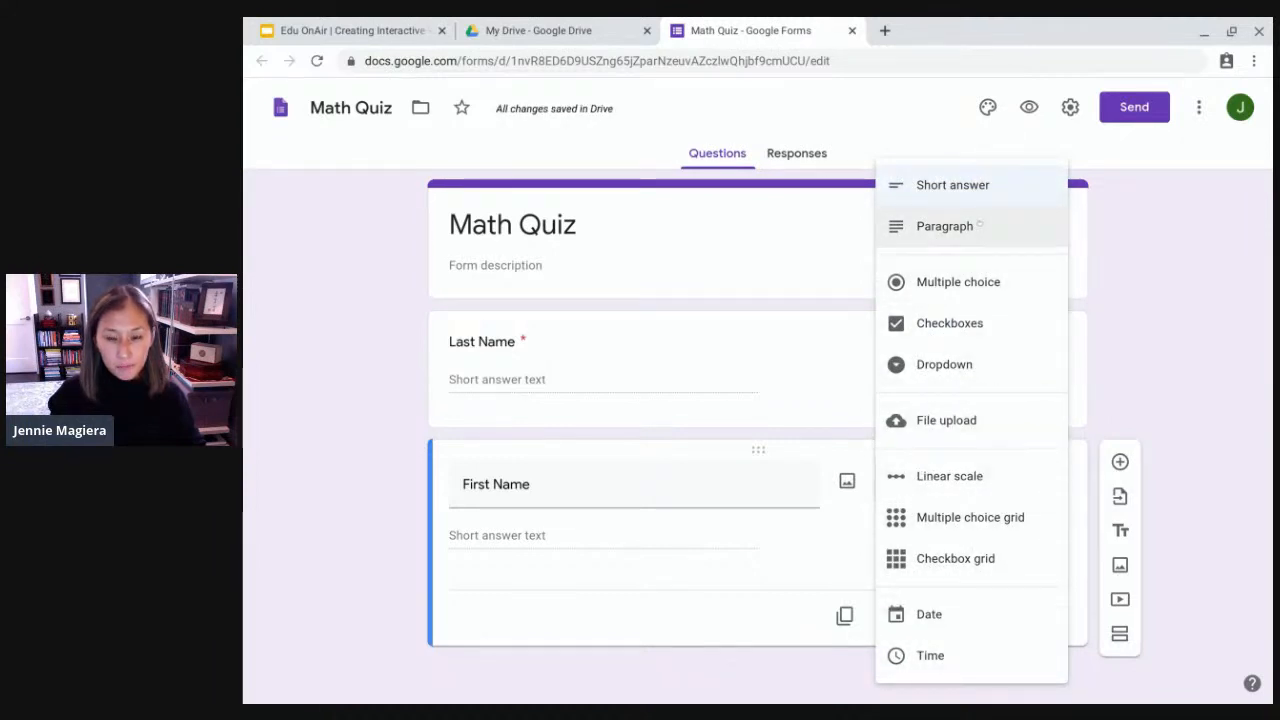
{"action": "left_click", "coordinate": [1121, 326]}
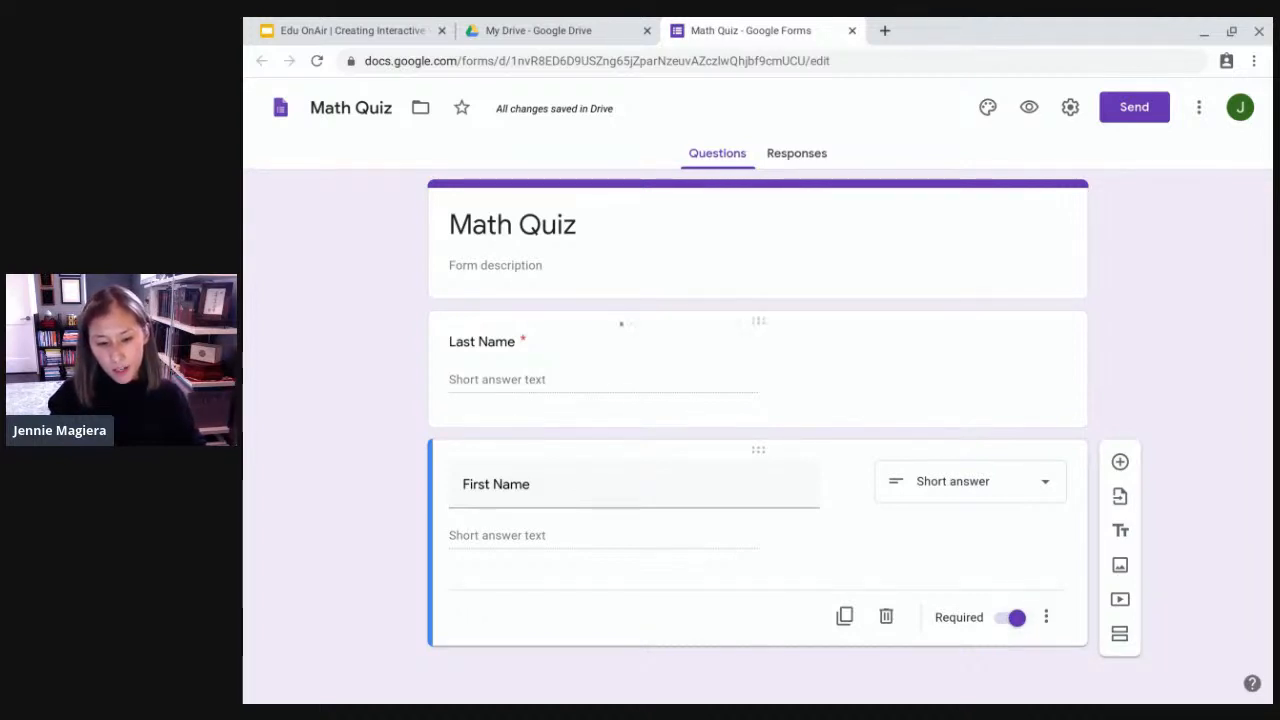
{"action": "left_click", "coordinate": [1070, 109]}
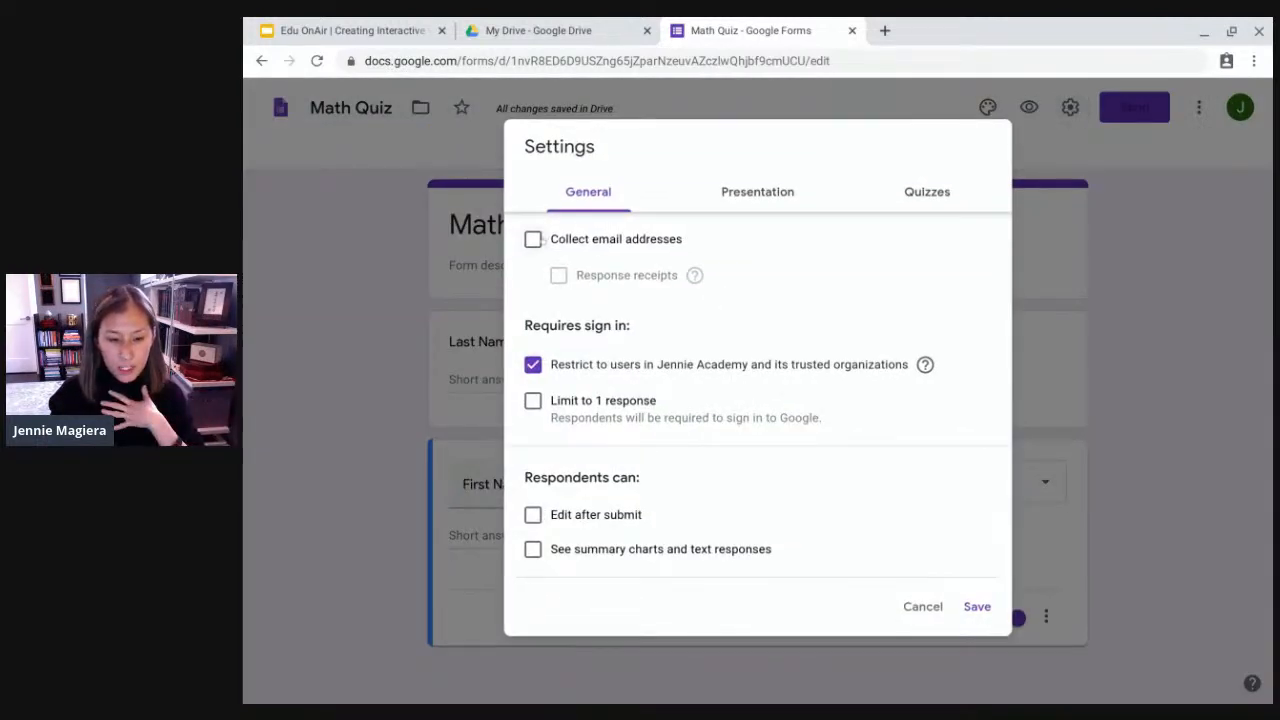
- Turn on Collect email addresses in the General settings and save
{"action": "left_click", "coordinate": [533, 240]}
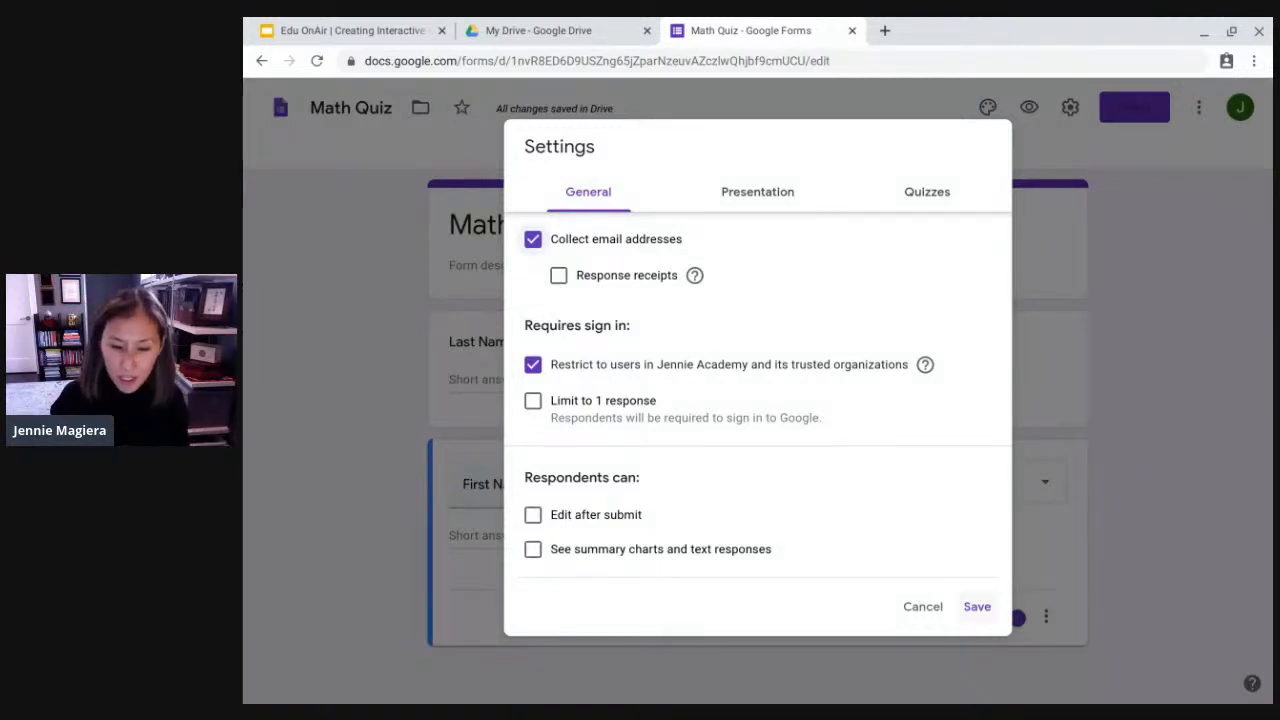
{"action": "left_click", "coordinate": [977, 606]}
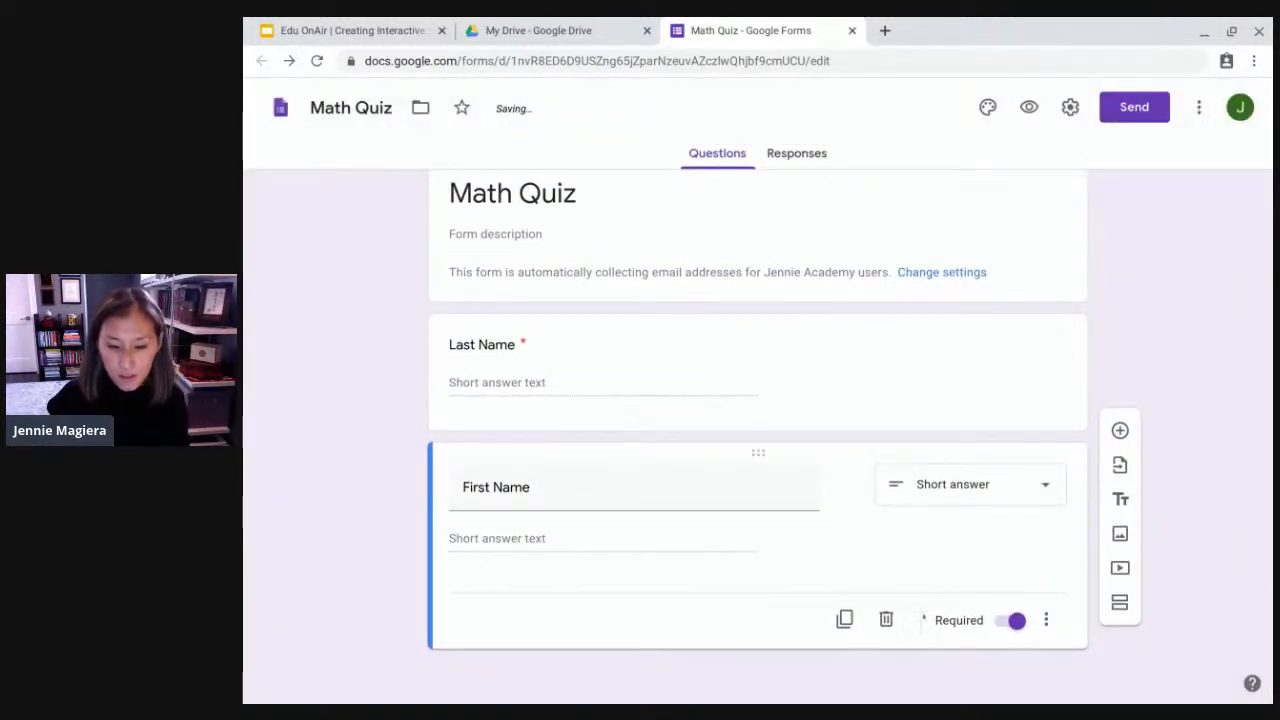
- Add a new question below First Name titled 'What is 2+1=?'
{"action": "left_click", "coordinate": [1120, 431]}
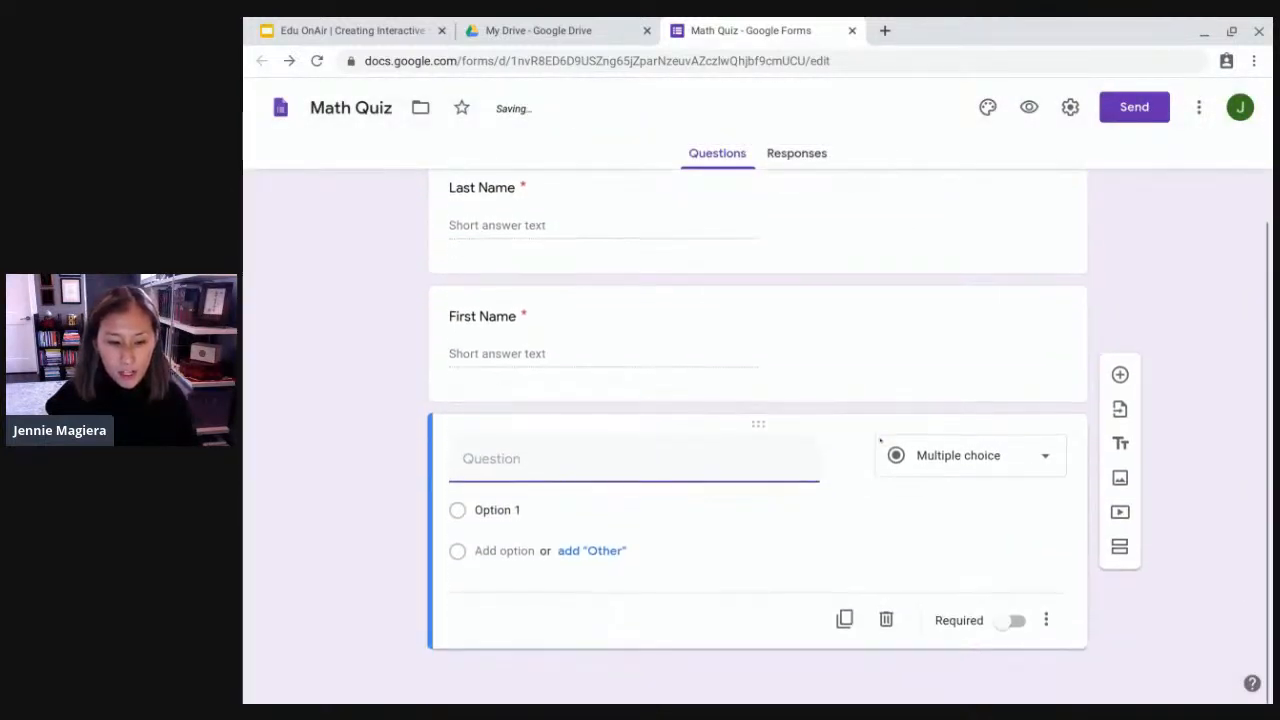
{"action": "type", "text": "W"}
{"action": "key", "text": "BackSpace"}
{"action": "type", "text": "What is t=2+"}
{"action": "key", "text": "BackSpace"}
{"action": "key", "text": "BackSpace"}
{"action": "key", "text": "BackSpace"}
{"action": "key", "text": "BackSpace"}
{"action": "type", "text": "2+2"}
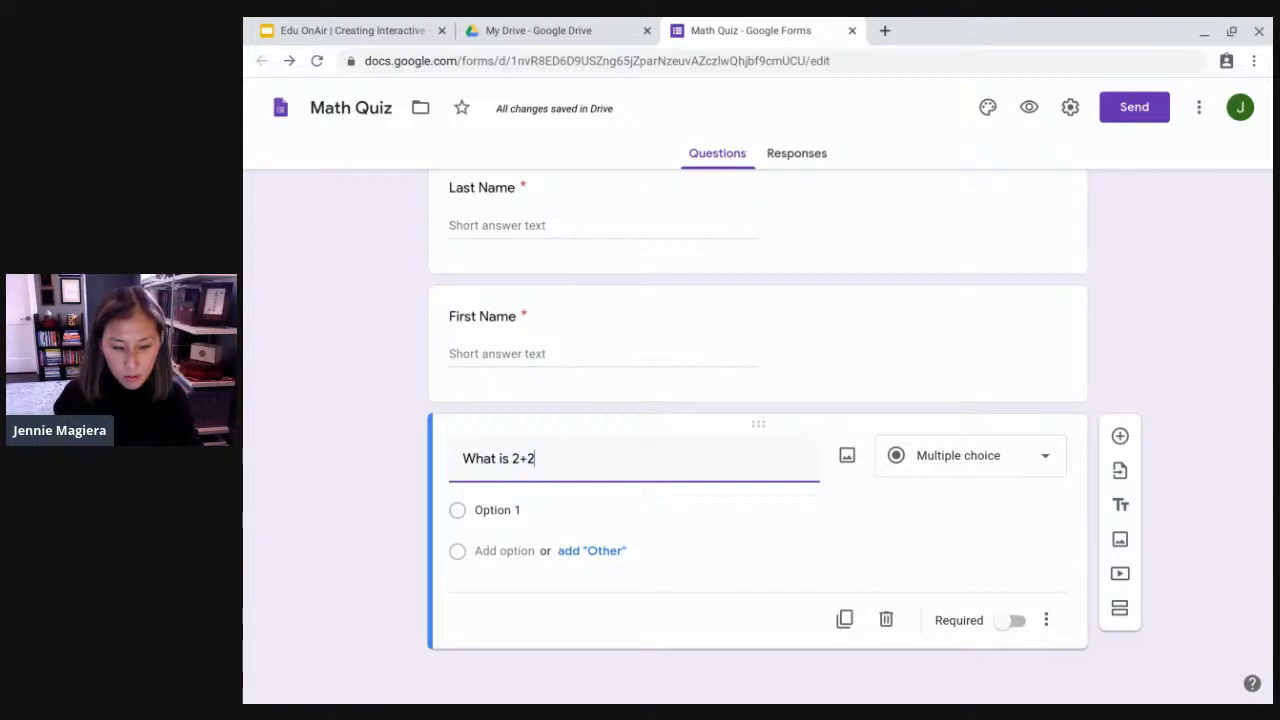
{"action": "type", "text": "=?"}
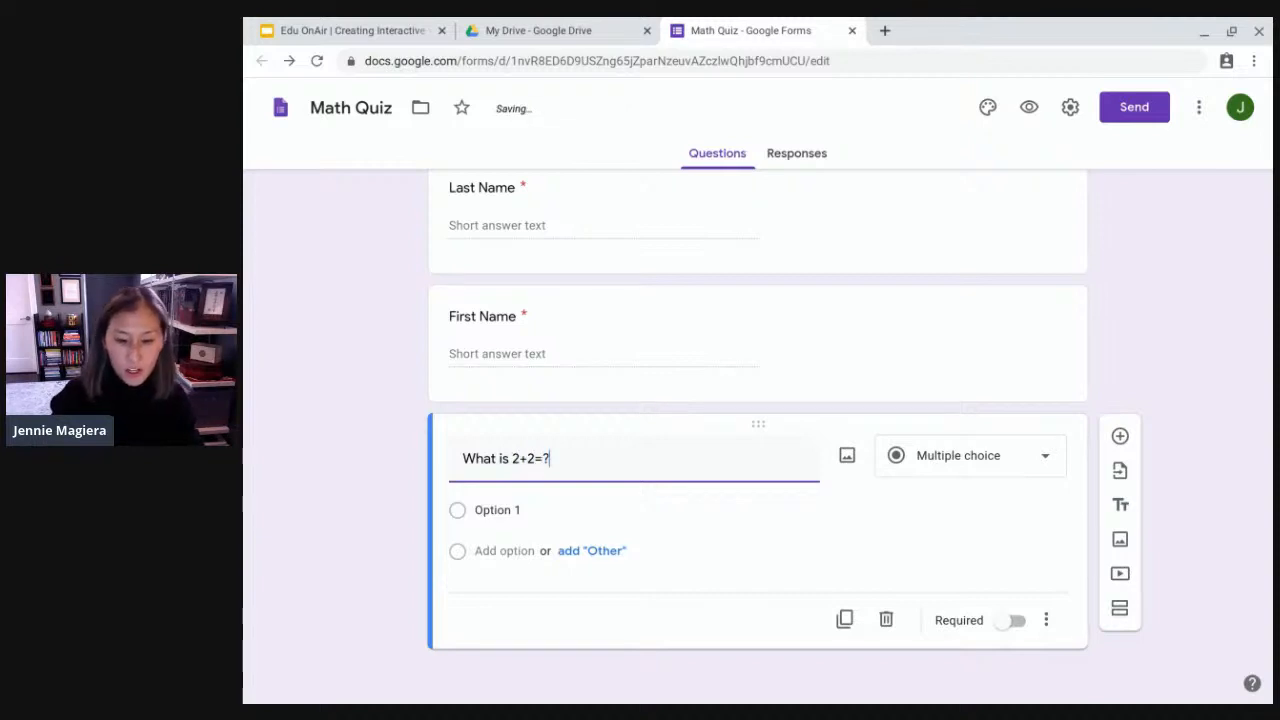
{"action": "left_click", "coordinate": [545, 515]}
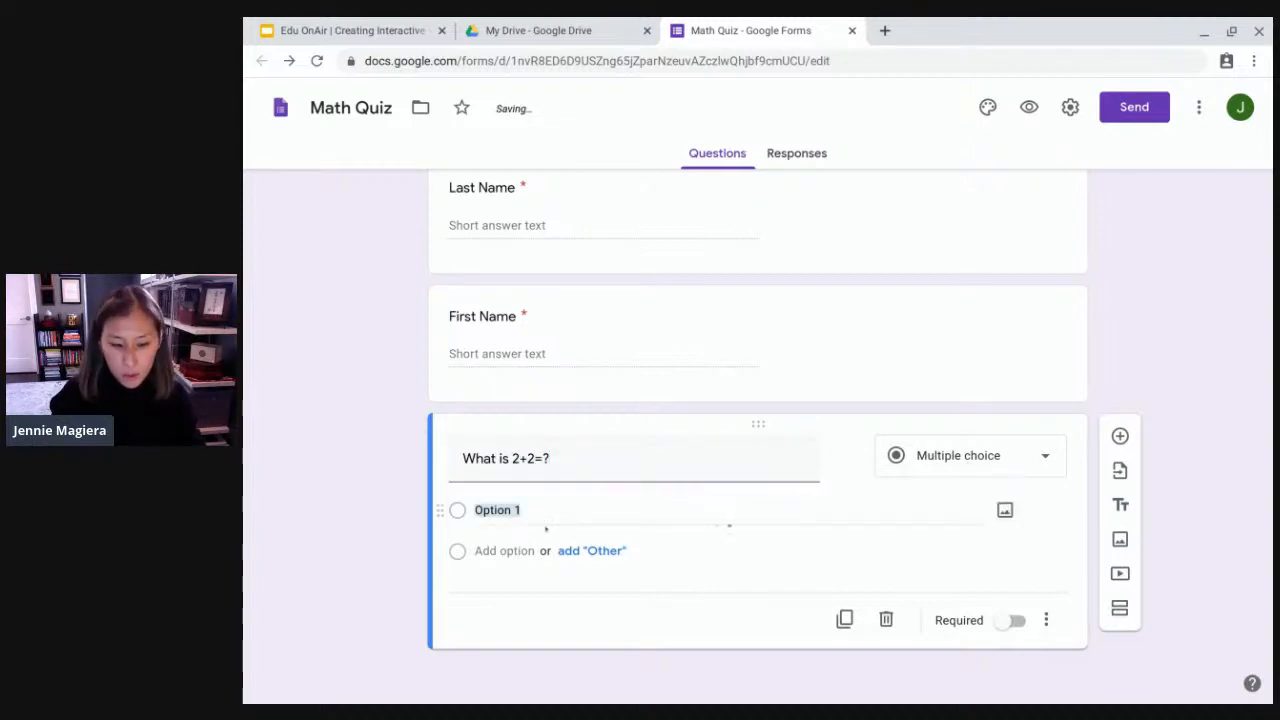
{"action": "left_click", "coordinate": [535, 458]}
{"action": "left_click", "coordinate": [535, 458]}
{"action": "key", "text": "BackSpace"}
{"action": "type", "text": "1"}
- Give it answer options 3, 2, 1 and 21 and make it required
{"action": "left_click", "coordinate": [531, 505]}
{"action": "type", "text": "3"}
{"action": "key", "text": "Return"}
{"action": "type", "text": "2"}
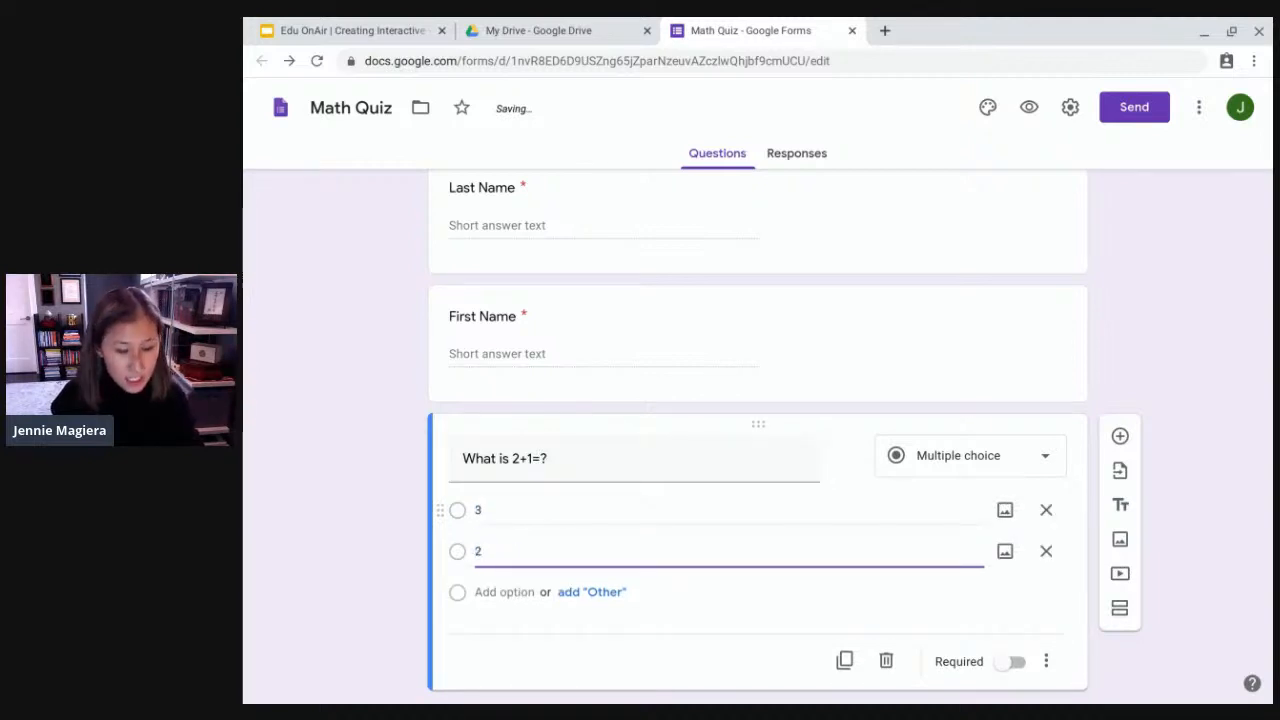
{"action": "key", "text": "Return"}
{"action": "type", "text": "1"}
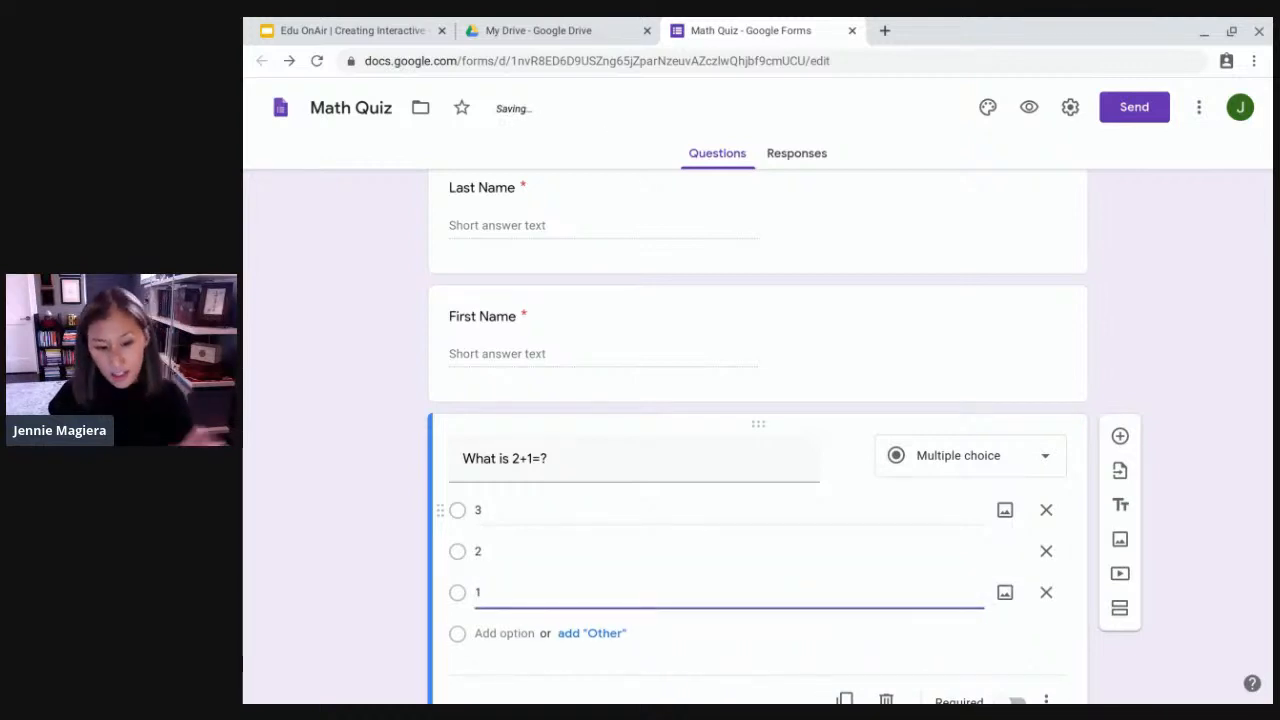
{"action": "key", "text": "Return"}
{"action": "type", "text": "21"}
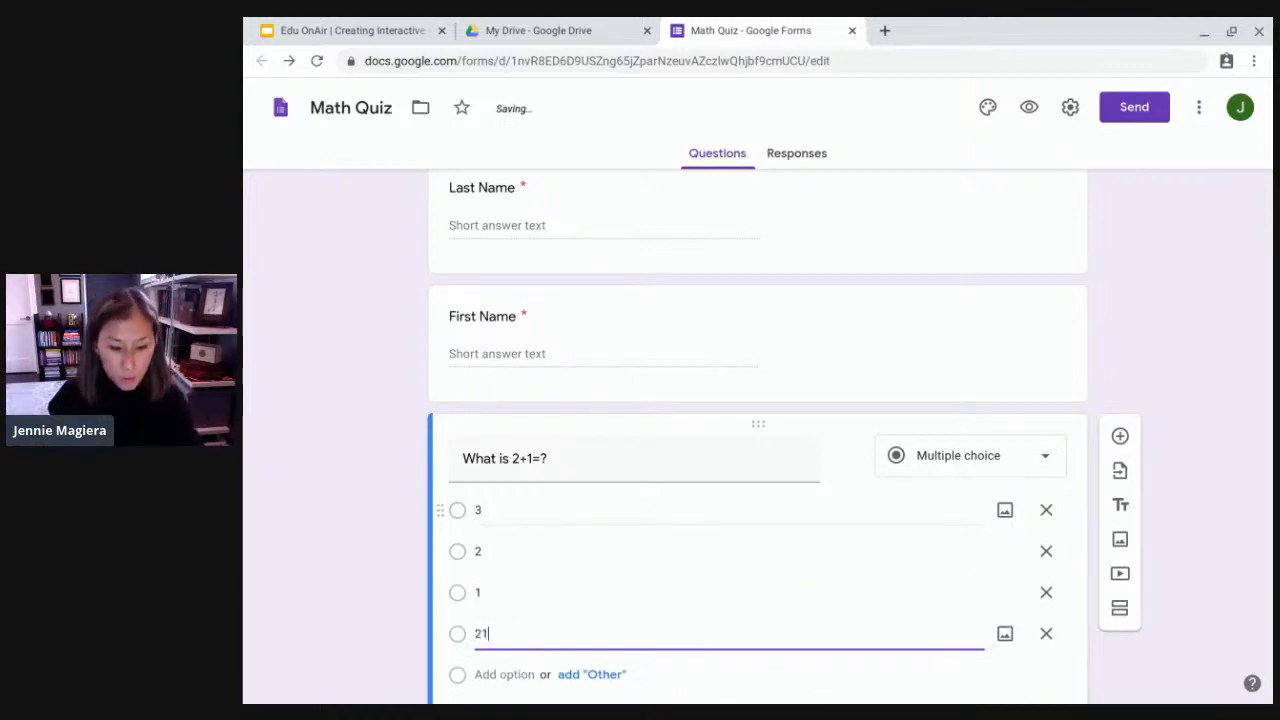
{"action": "scroll", "coordinate": [638, 376], "scroll_direction": "down", "scroll_amount": 2}
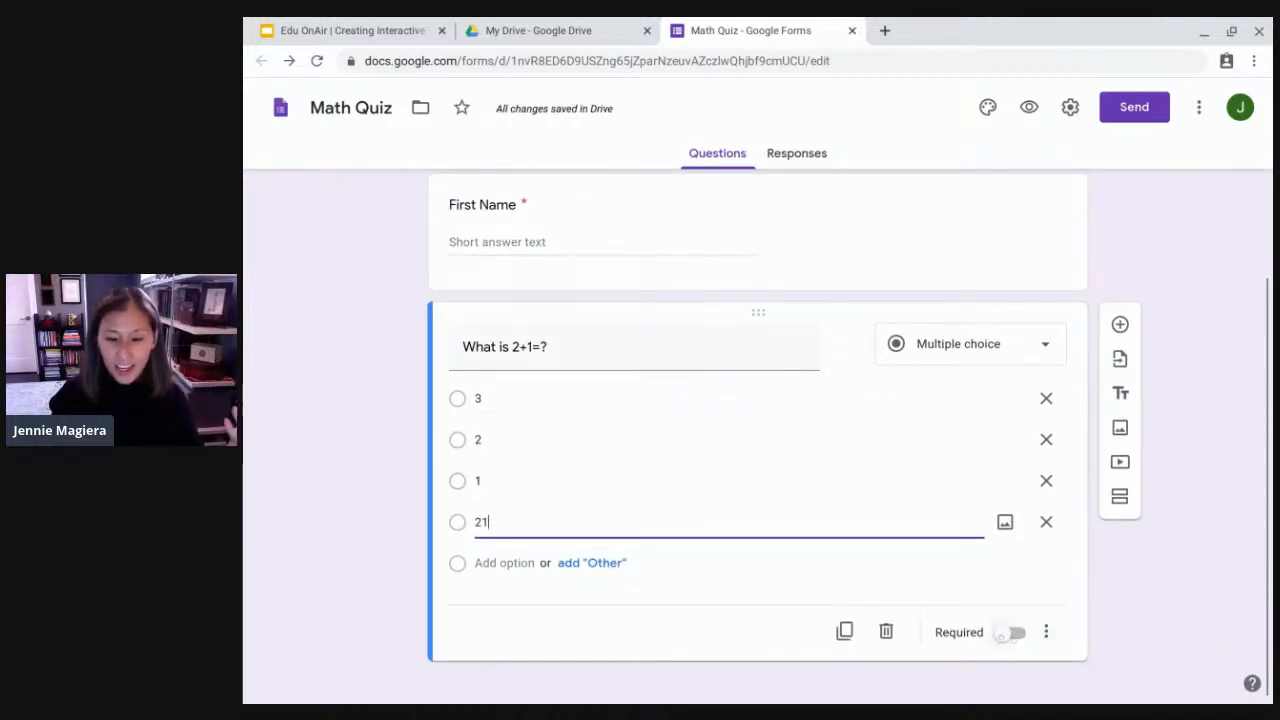
{"action": "left_click", "coordinate": [1014, 632]}
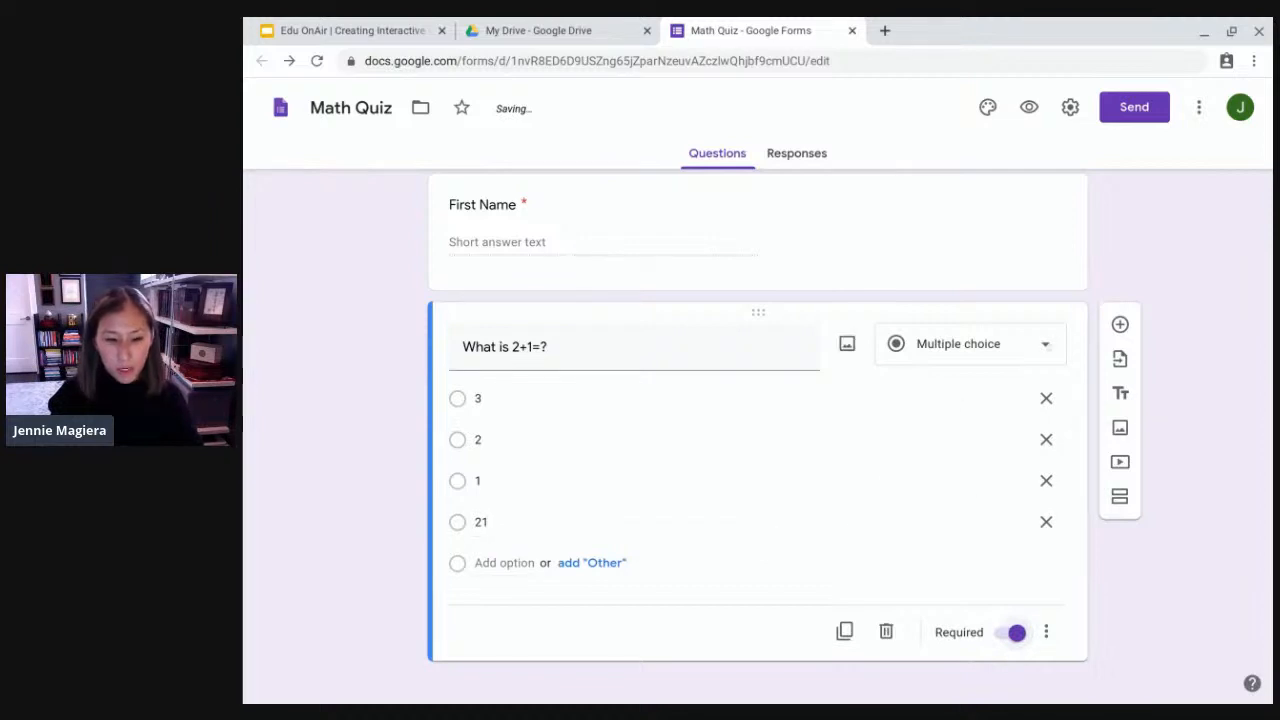
{"action": "left_click", "coordinate": [1120, 324]}
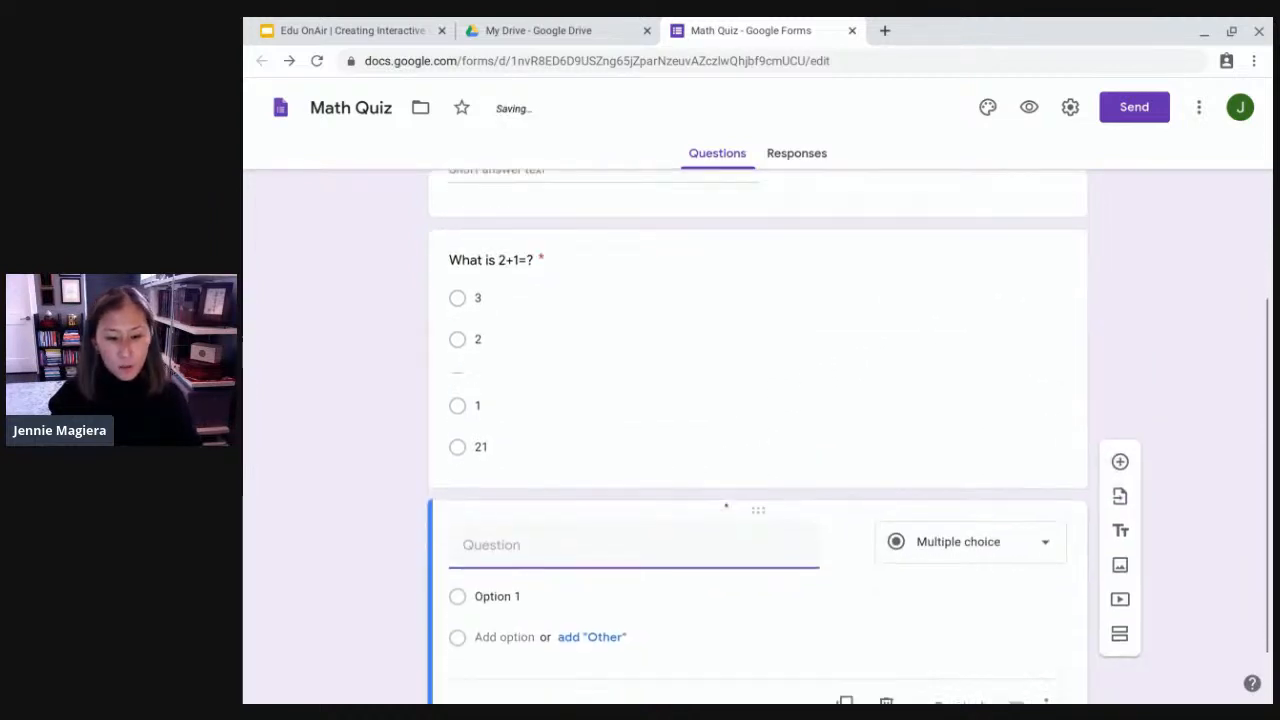
- Title the next question 'What was difficult about that question for you?'
{"action": "type", "text": "What "}
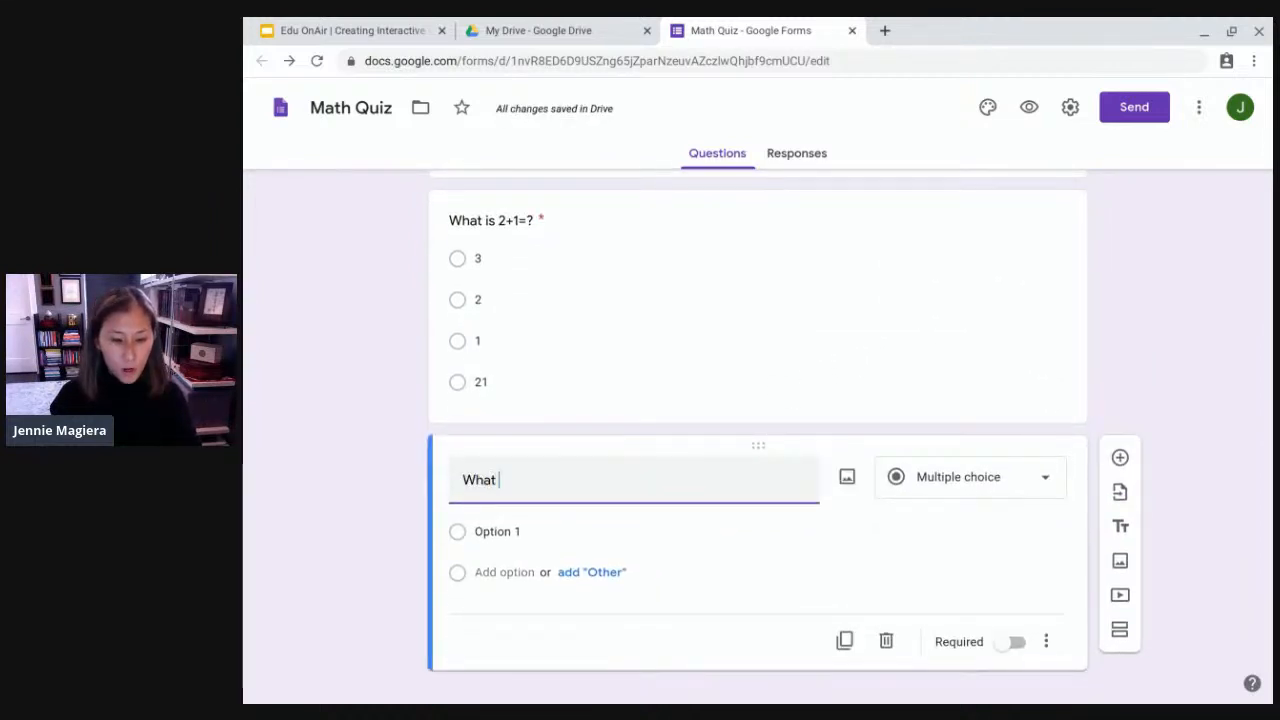
{"action": "type", "text": "was diffic"}
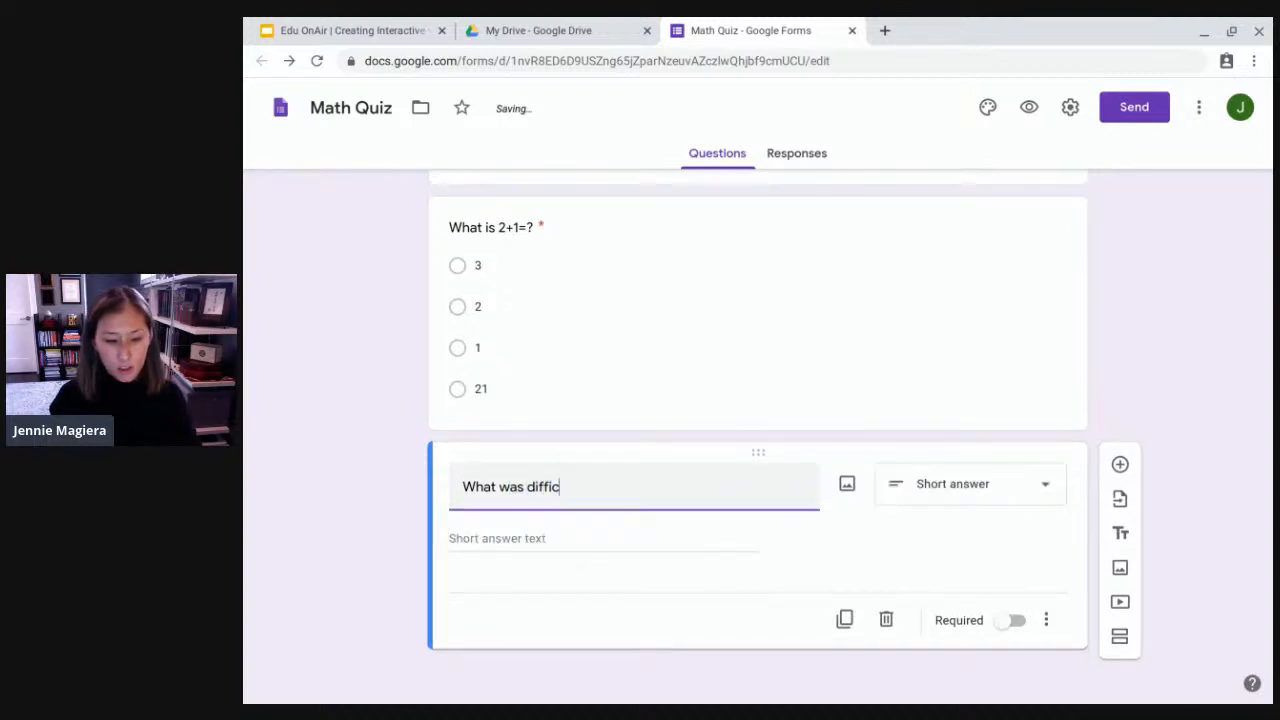
{"action": "type", "text": "ult about that question fo you"}
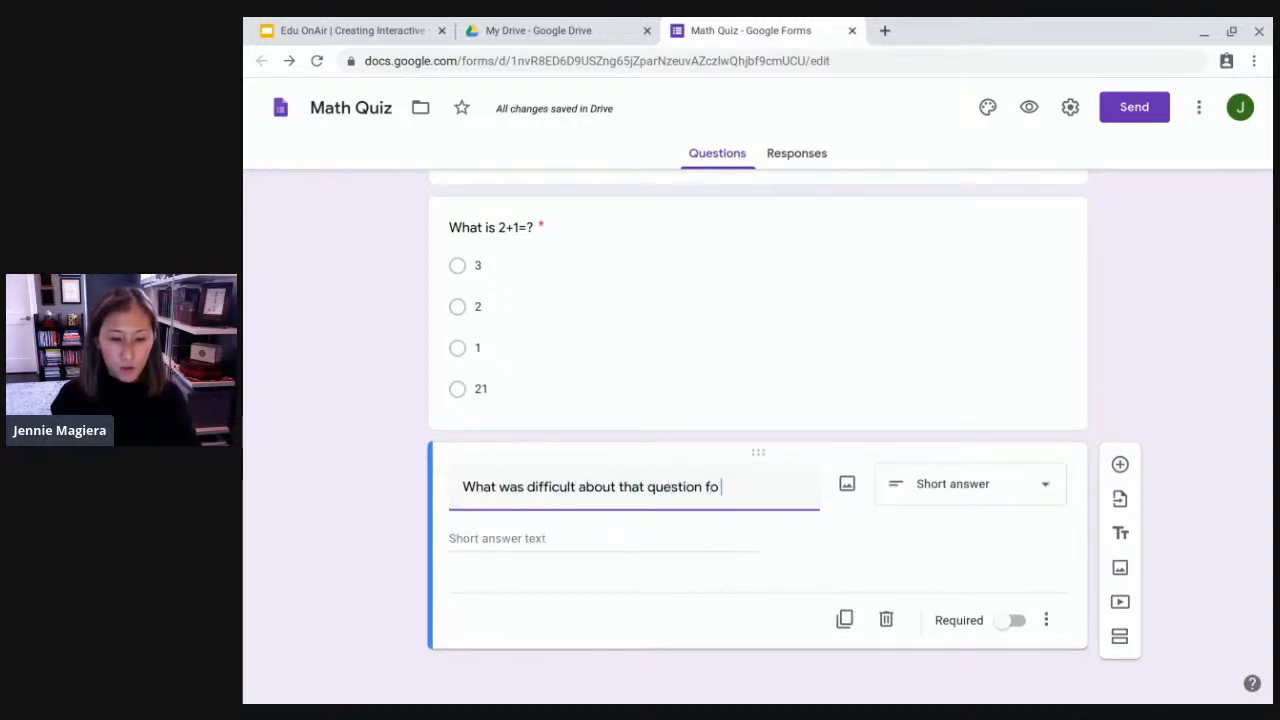
{"action": "key", "text": "BackSpace"}
{"action": "key", "text": "BackSpace"}
{"action": "key", "text": "BackSpace"}
{"action": "key", "text": "BackSpace"}
{"action": "type", "text": "r you?"}
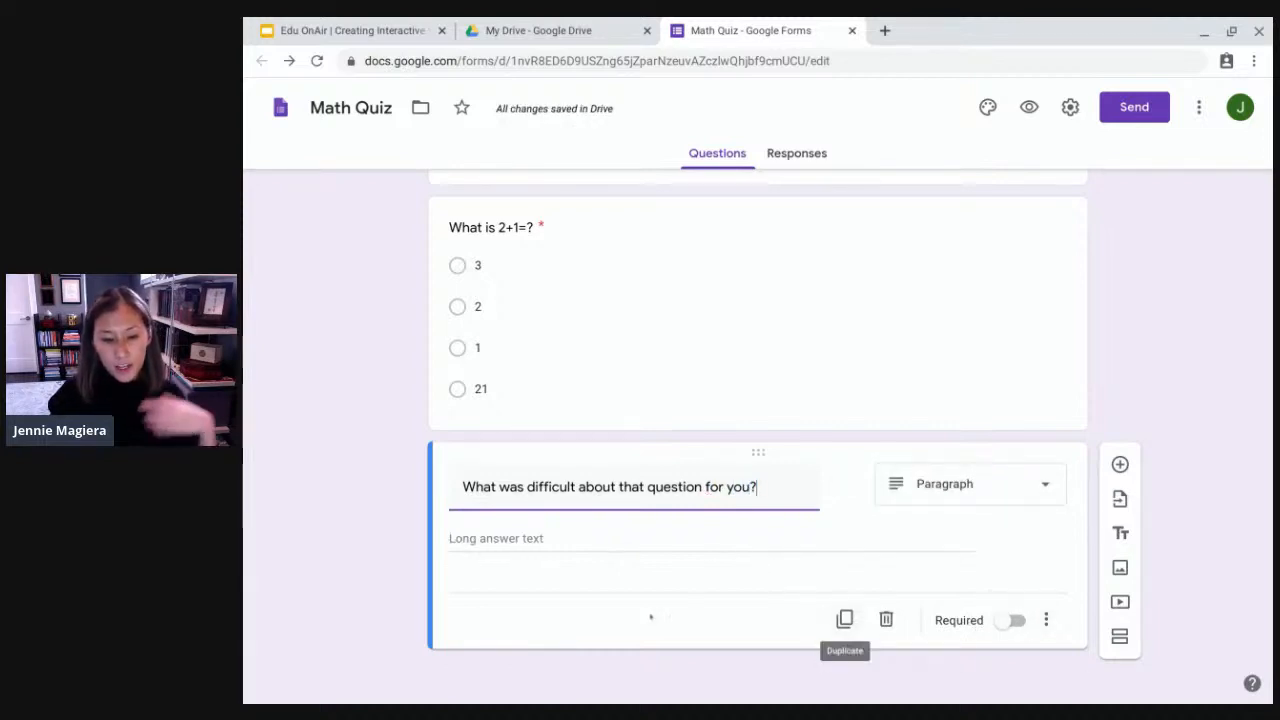
{"action": "scroll", "coordinate": [845, 630], "scroll_direction": "up", "scroll_amount": 1}
{"action": "scroll", "coordinate": [750, 474], "scroll_direction": "up", "scroll_amount": 3}
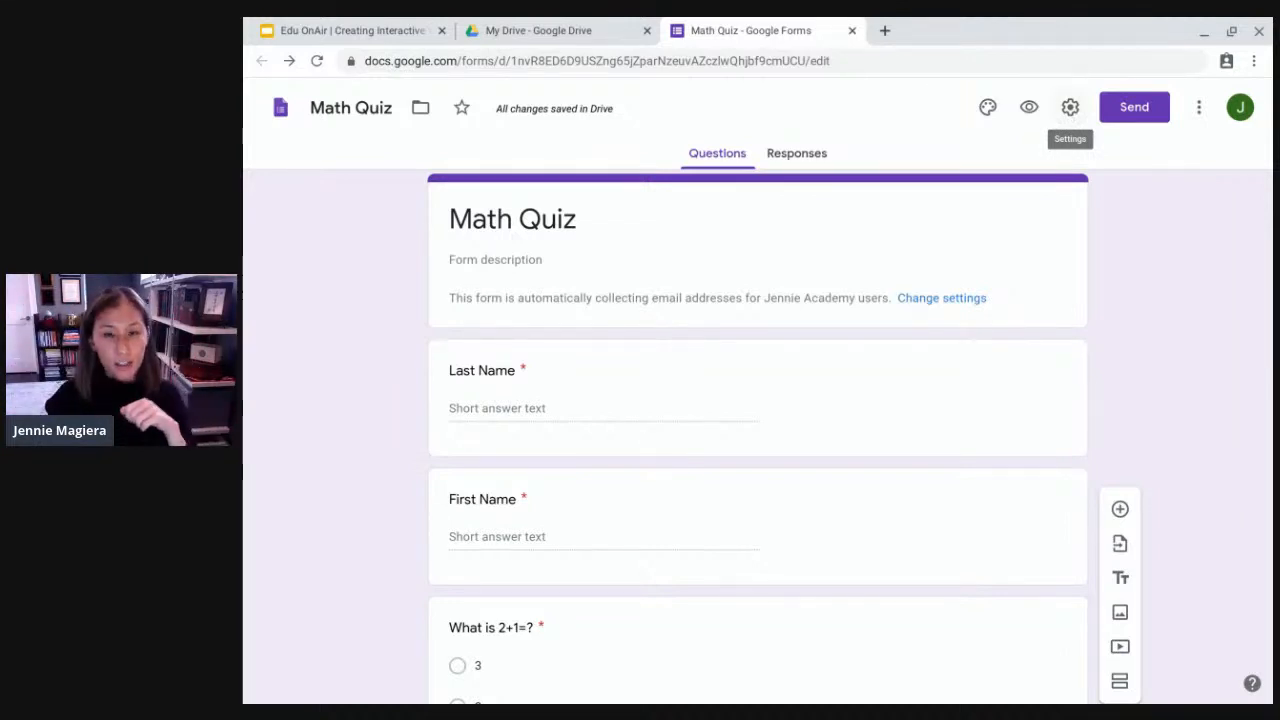
- Turn on quiz mode with grades released immediately and save the quiz settings
{"action": "left_click", "coordinate": [1070, 107]}
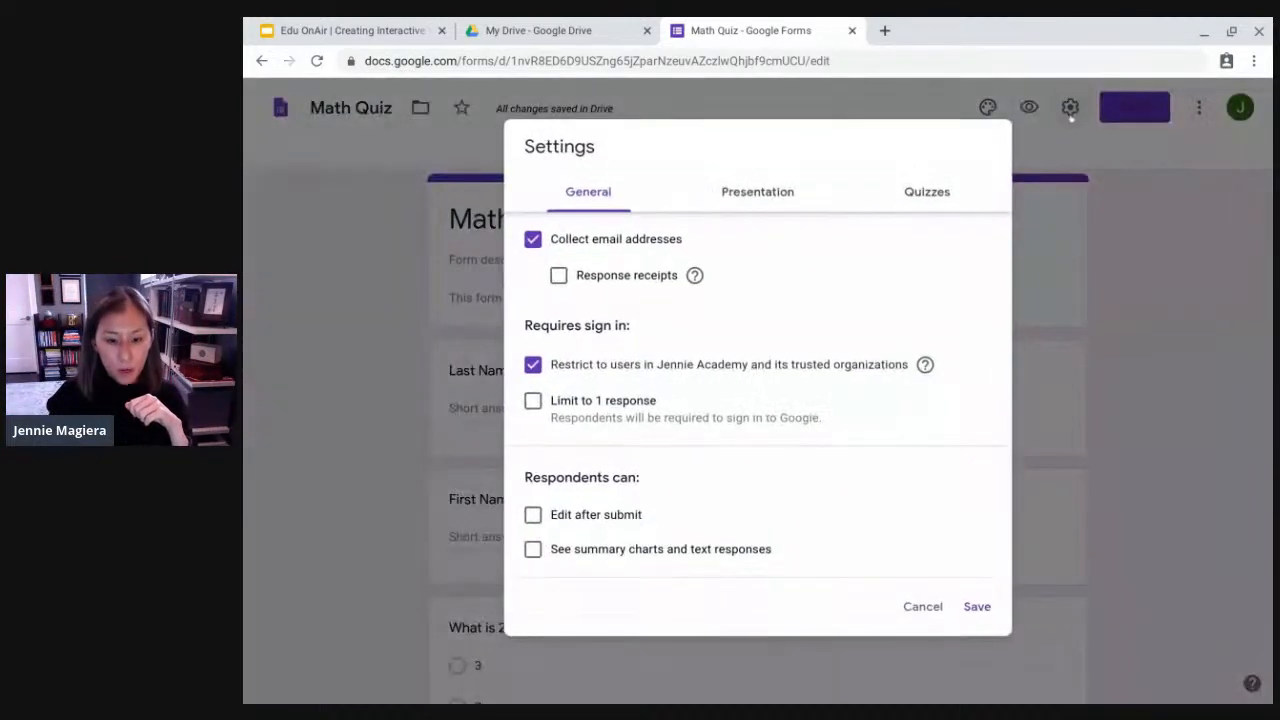
{"action": "left_click", "coordinate": [927, 192]}
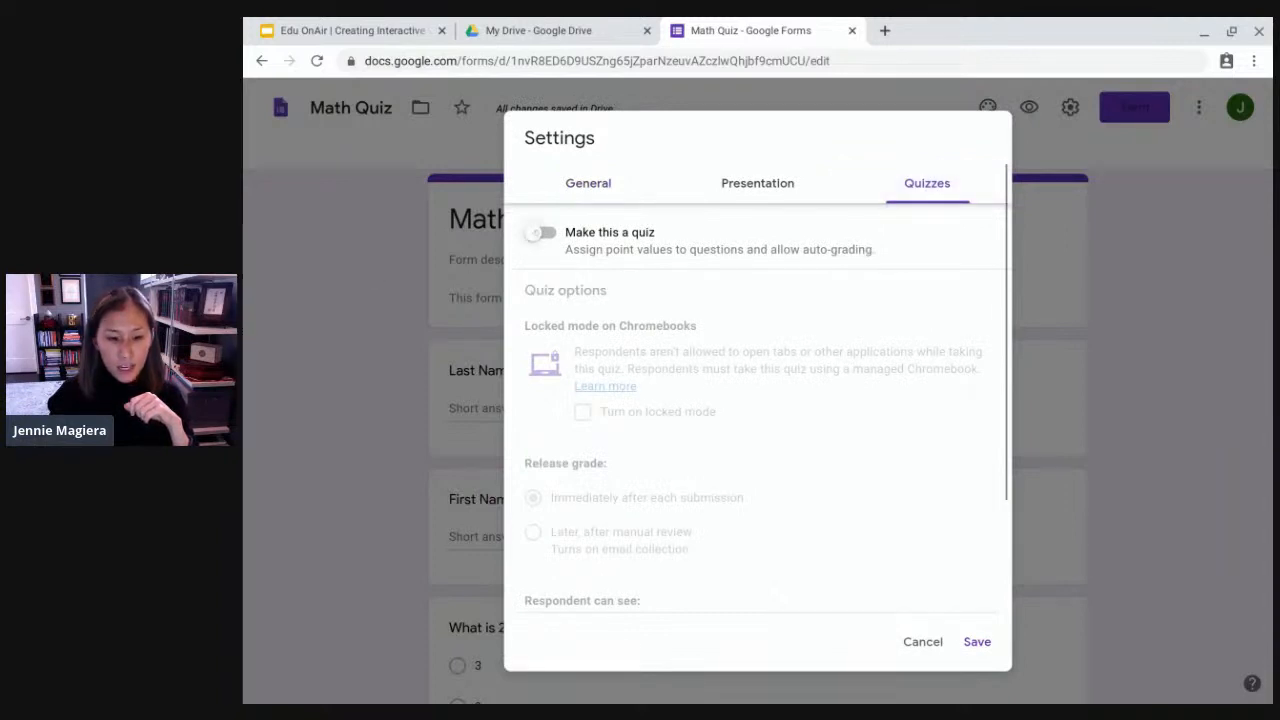
{"action": "left_click", "coordinate": [538, 233]}
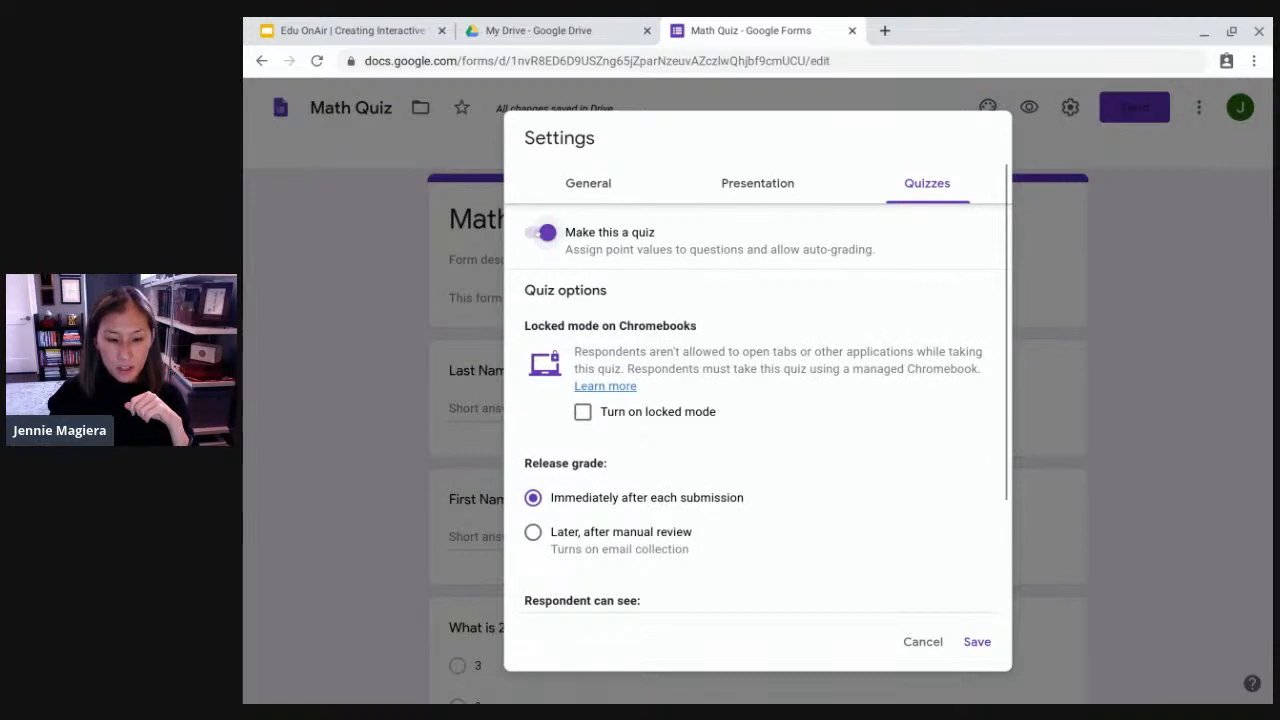
{"action": "scroll", "coordinate": [655, 512], "scroll_direction": "down", "scroll_amount": 3}
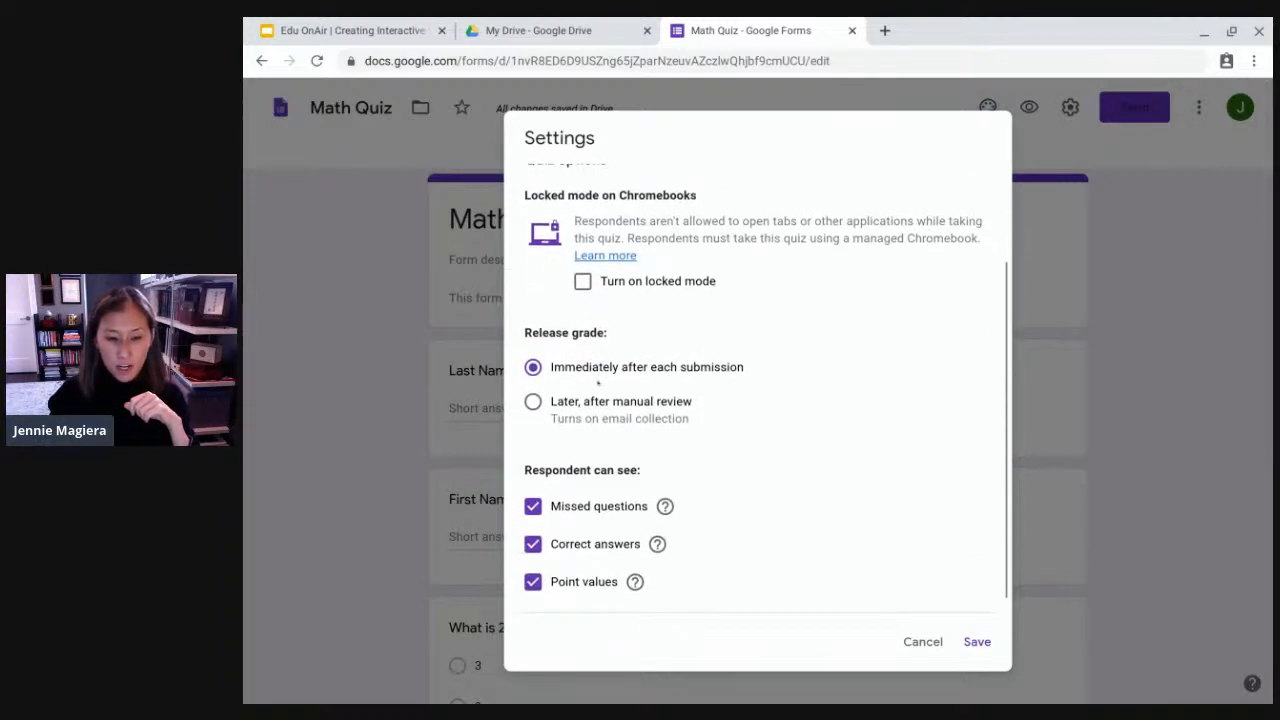
{"action": "scroll", "coordinate": [592, 405], "scroll_direction": "down", "scroll_amount": 1}
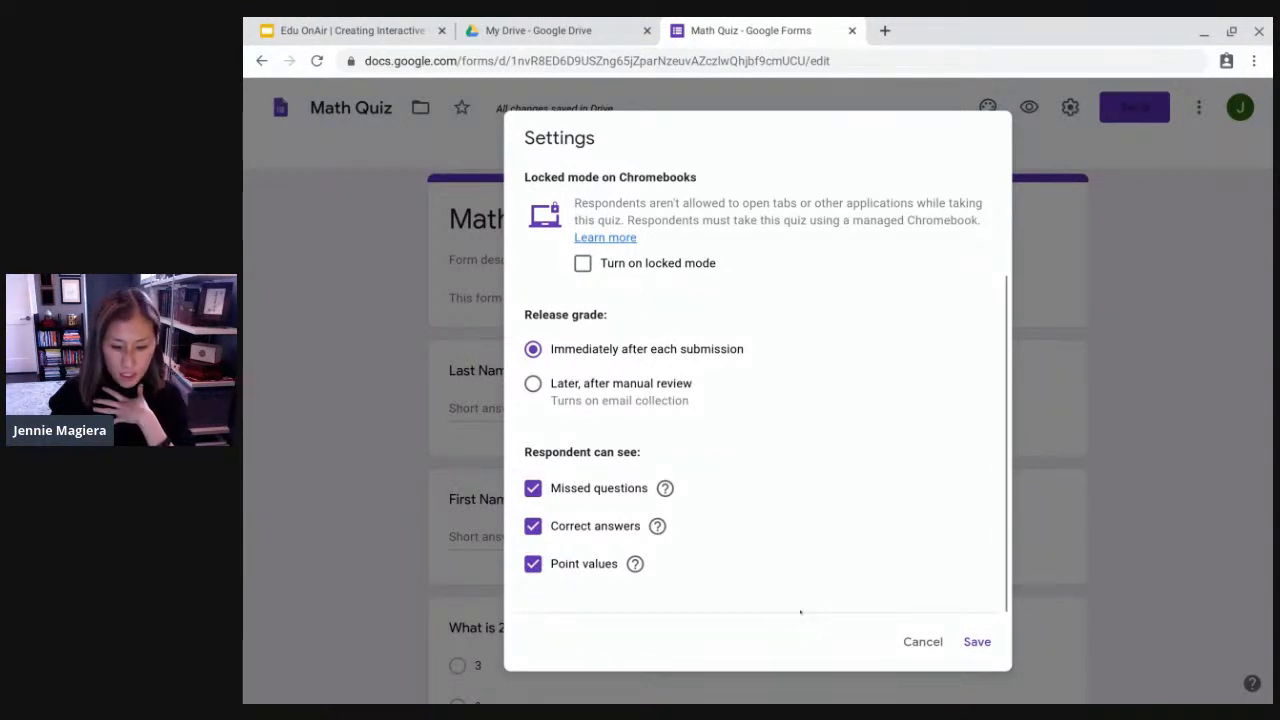
{"action": "left_click", "coordinate": [973, 644]}
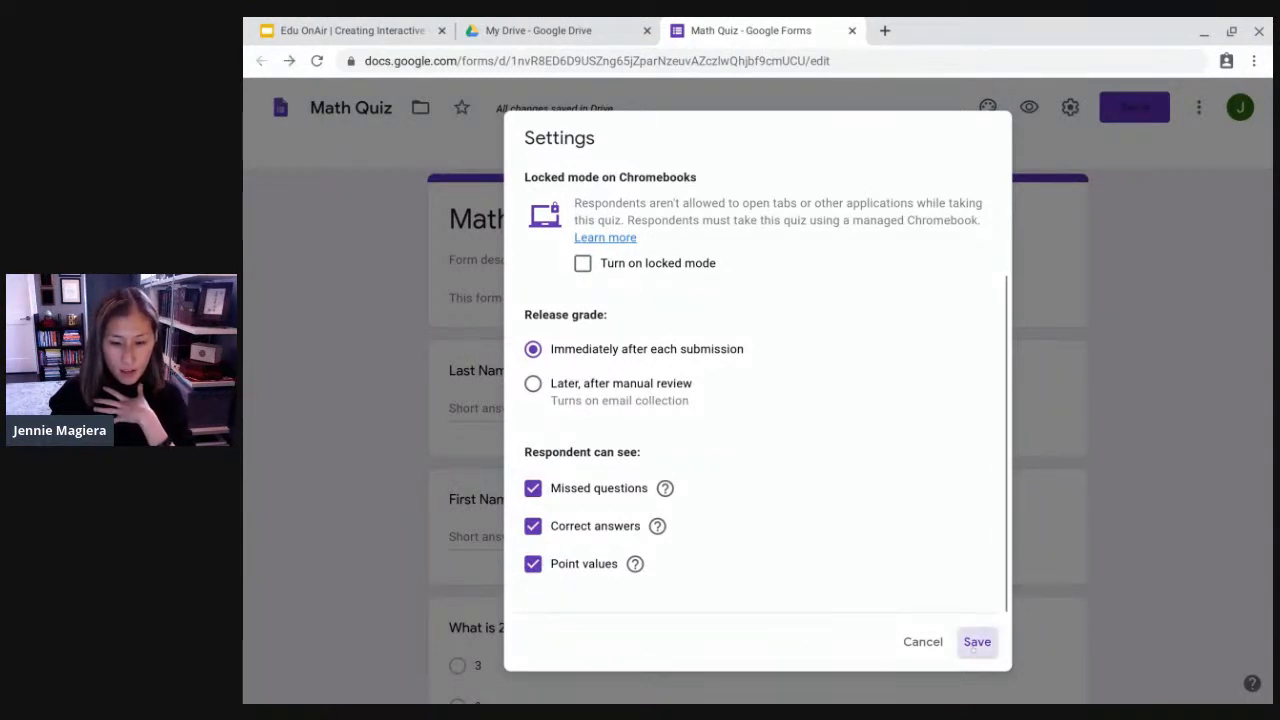
- In the 2+1=? answer key, assign 1 point and mark only 3 as correct
{"action": "scroll", "coordinate": [709, 299], "scroll_direction": "down", "scroll_amount": 3}
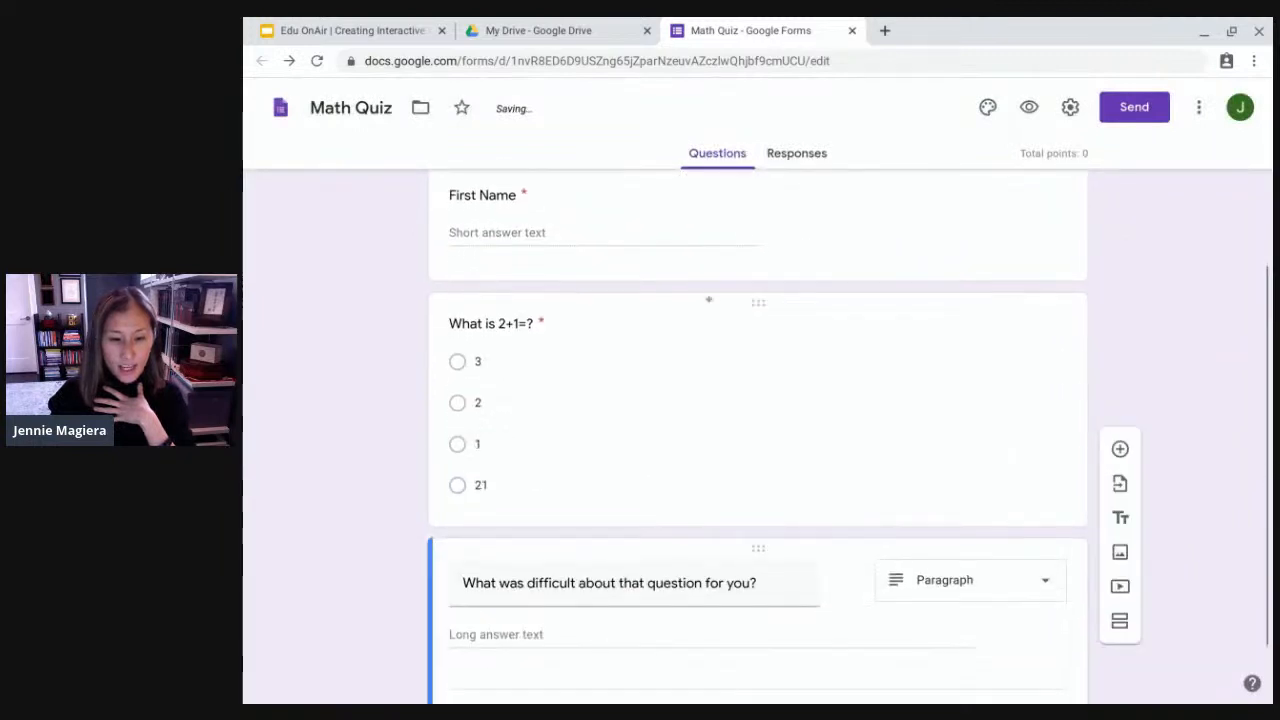
{"action": "left_click", "coordinate": [651, 443]}
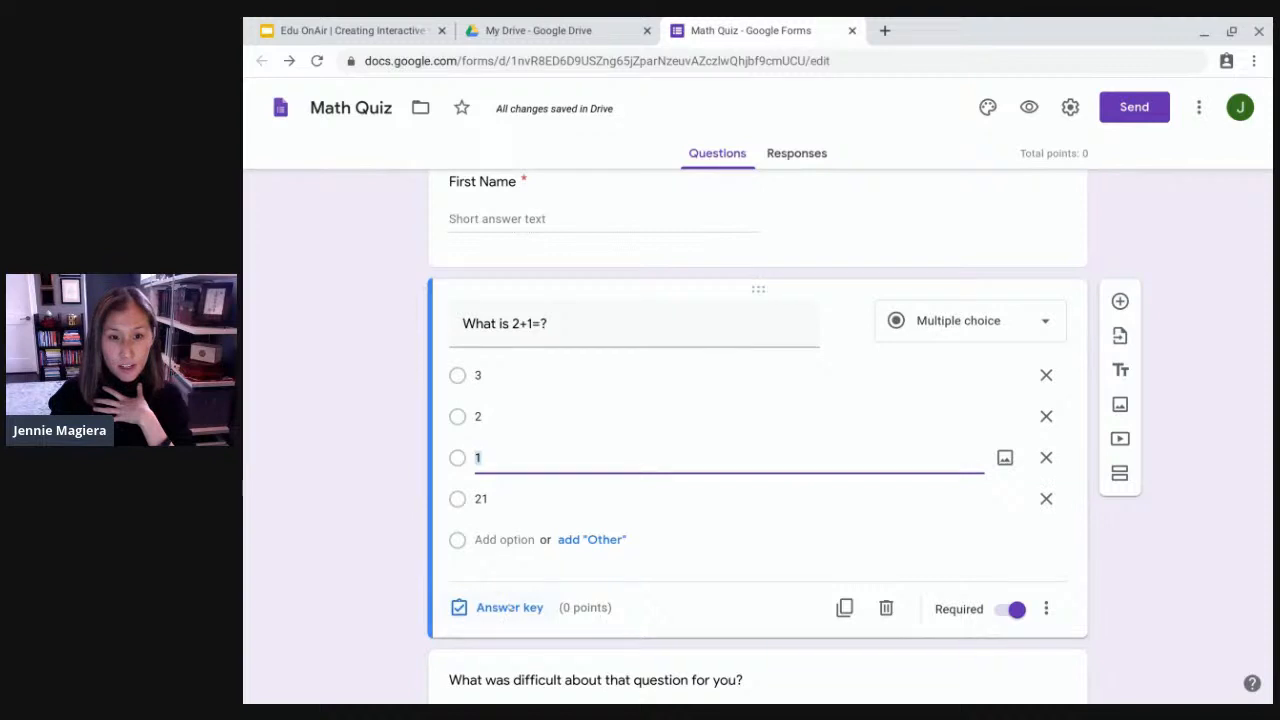
{"action": "scroll", "coordinate": [512, 606], "scroll_direction": "down", "scroll_amount": 1}
{"action": "left_click", "coordinate": [518, 493]}
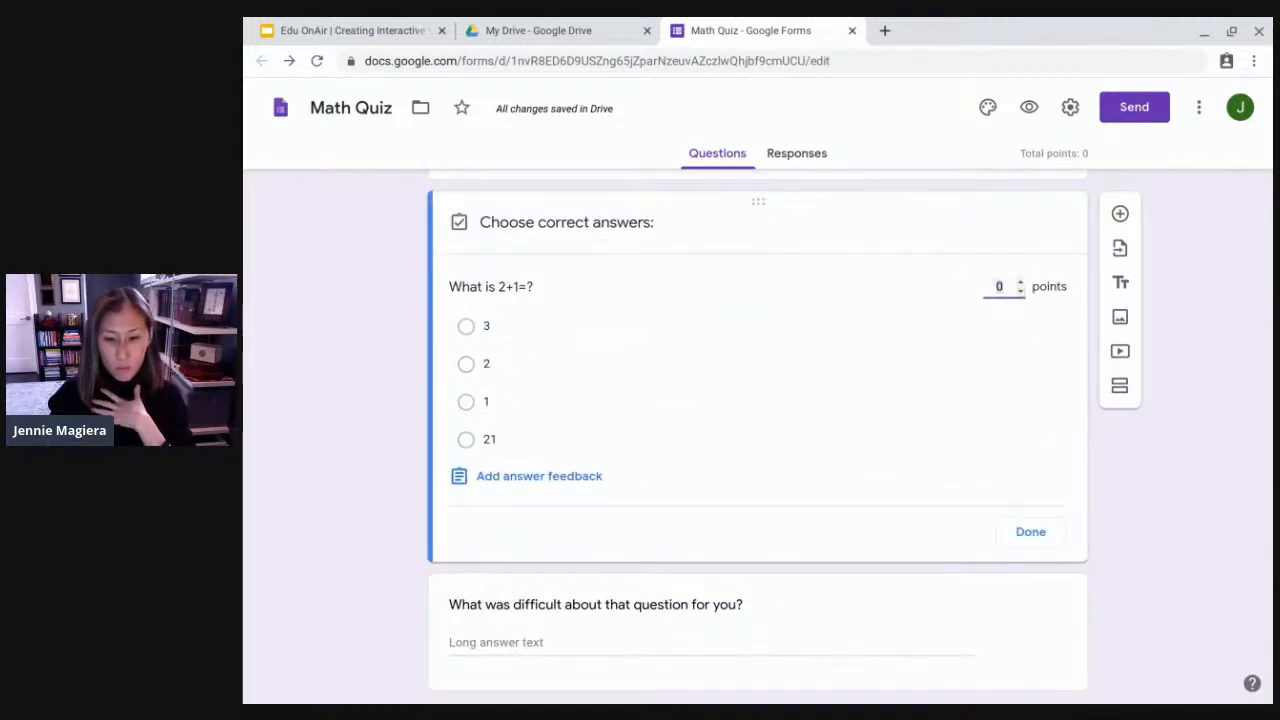
{"action": "type", "text": "1"}
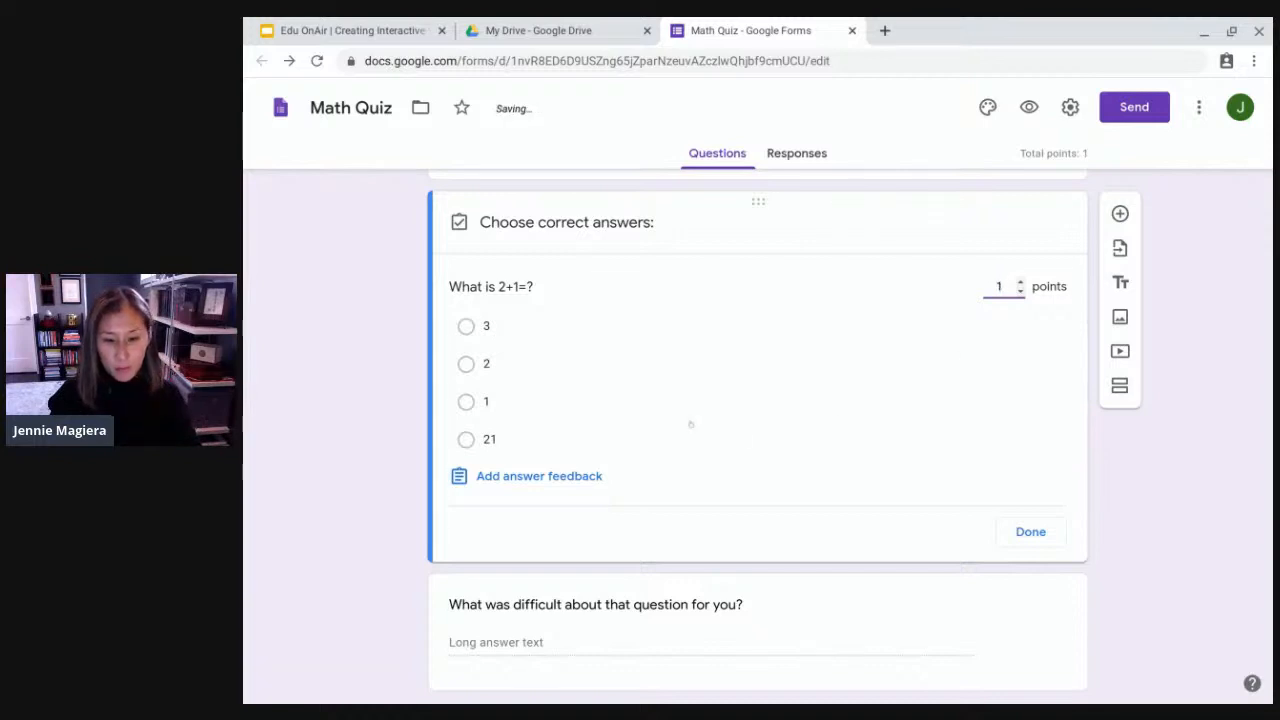
{"action": "left_click", "coordinate": [577, 325]}
{"action": "left_click", "coordinate": [484, 376]}
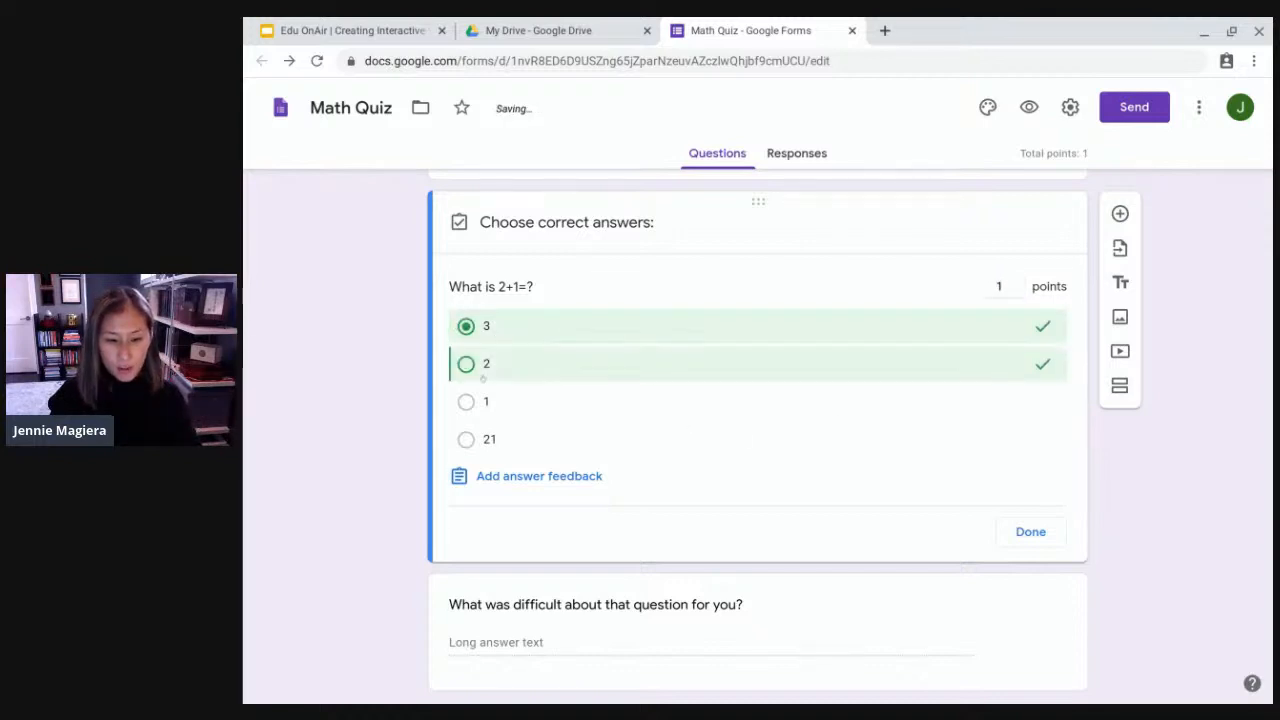
{"action": "left_click", "coordinate": [472, 416]}
{"action": "left_click", "coordinate": [470, 436]}
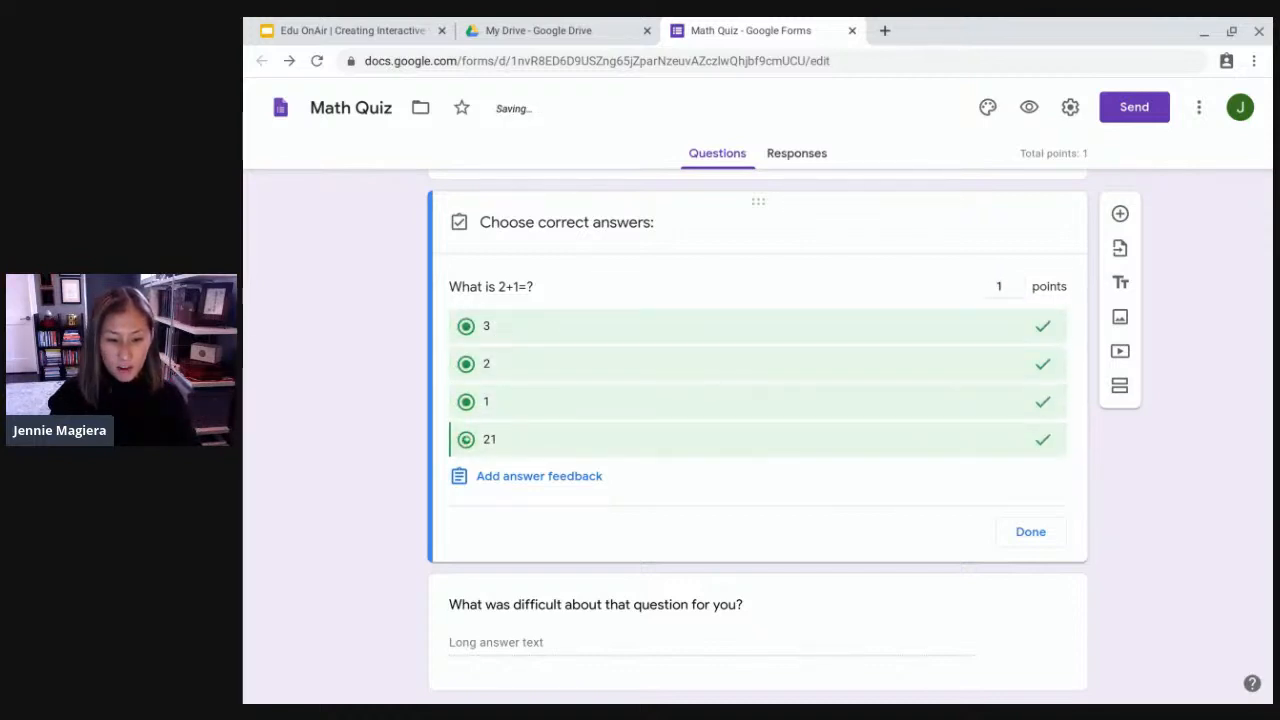
{"action": "left_click", "coordinate": [466, 439]}
{"action": "left_click", "coordinate": [466, 401]}
{"action": "left_click", "coordinate": [466, 364]}
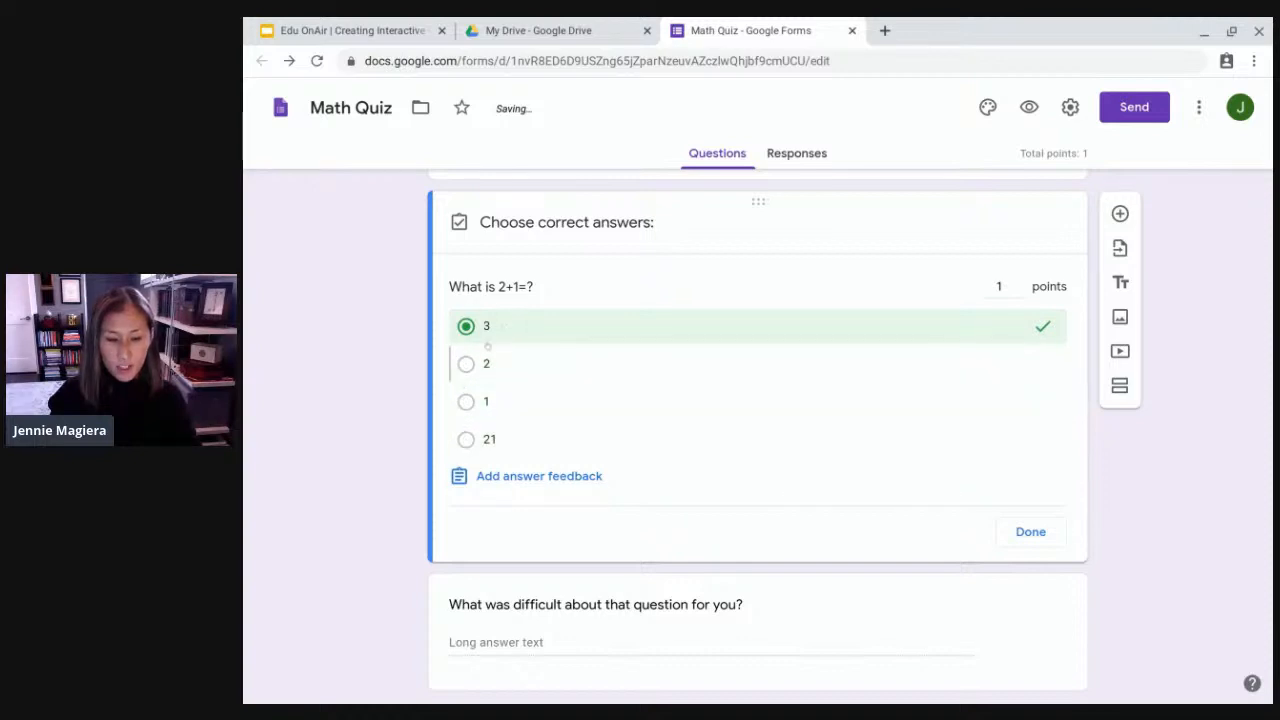
- Add incorrect-answer feedback: 'Check your operations - did you add, subtract, or multiply?'
{"action": "left_click", "coordinate": [530, 476]}
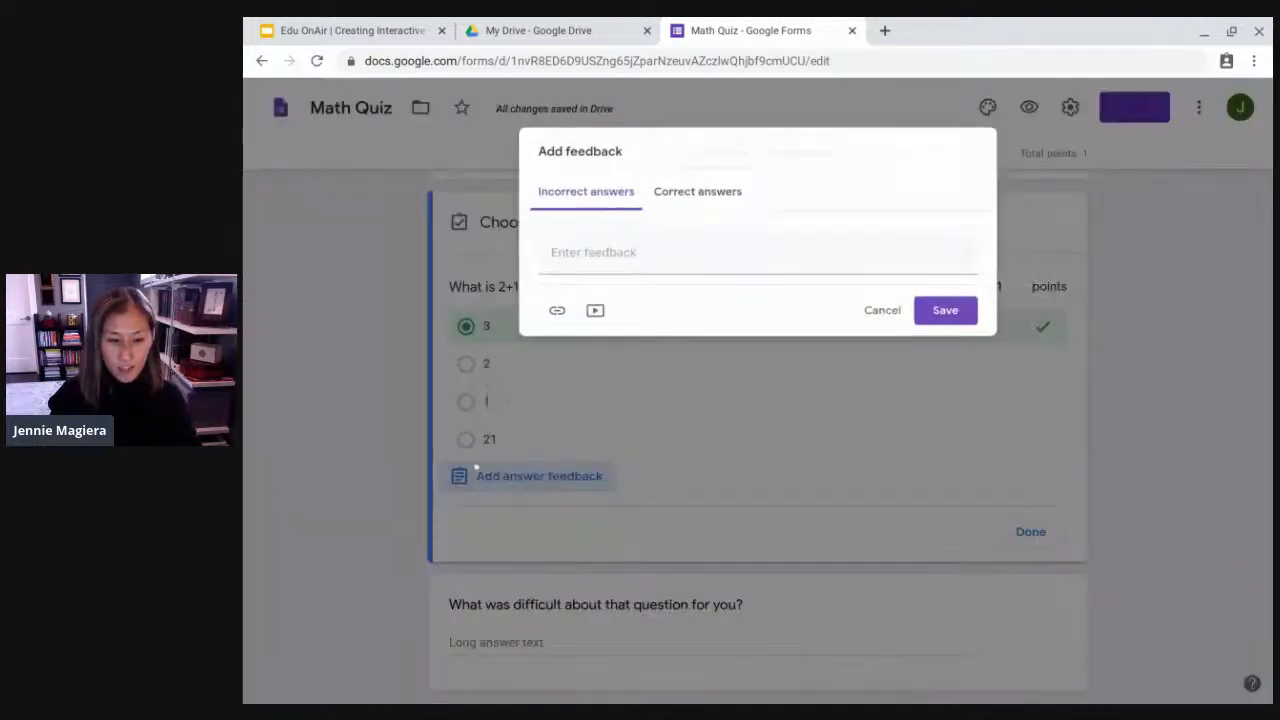
{"action": "left_click", "coordinate": [676, 254]}
{"action": "type", "text": "Ch"}
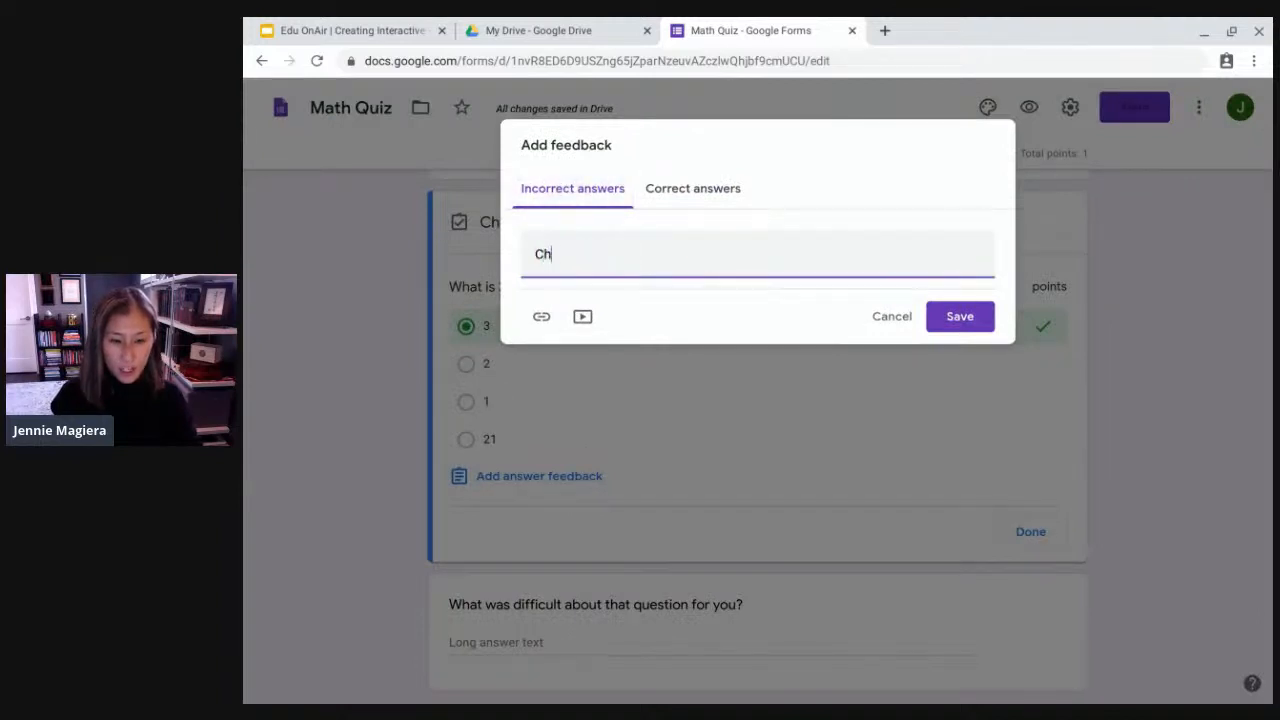
{"action": "type", "text": "eck your oper"}
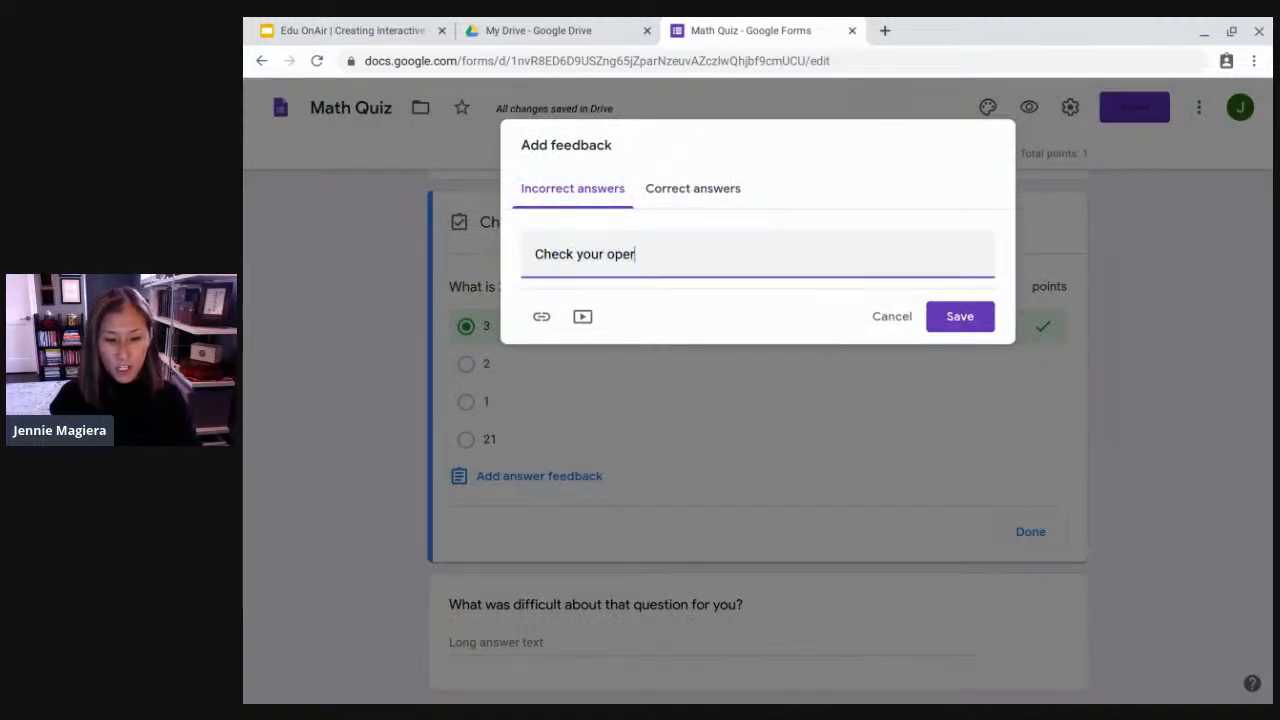
{"action": "type", "text": "ations - did you add, su"}
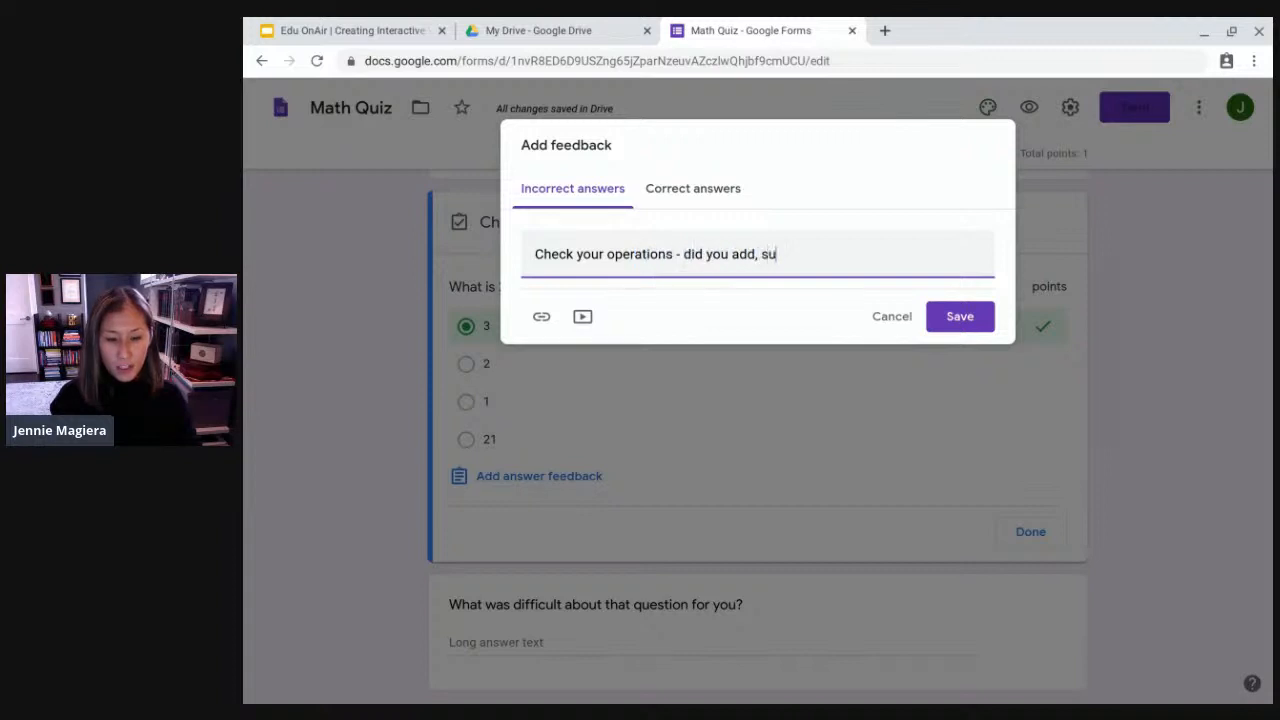
{"action": "type", "text": "btract, multiple"}
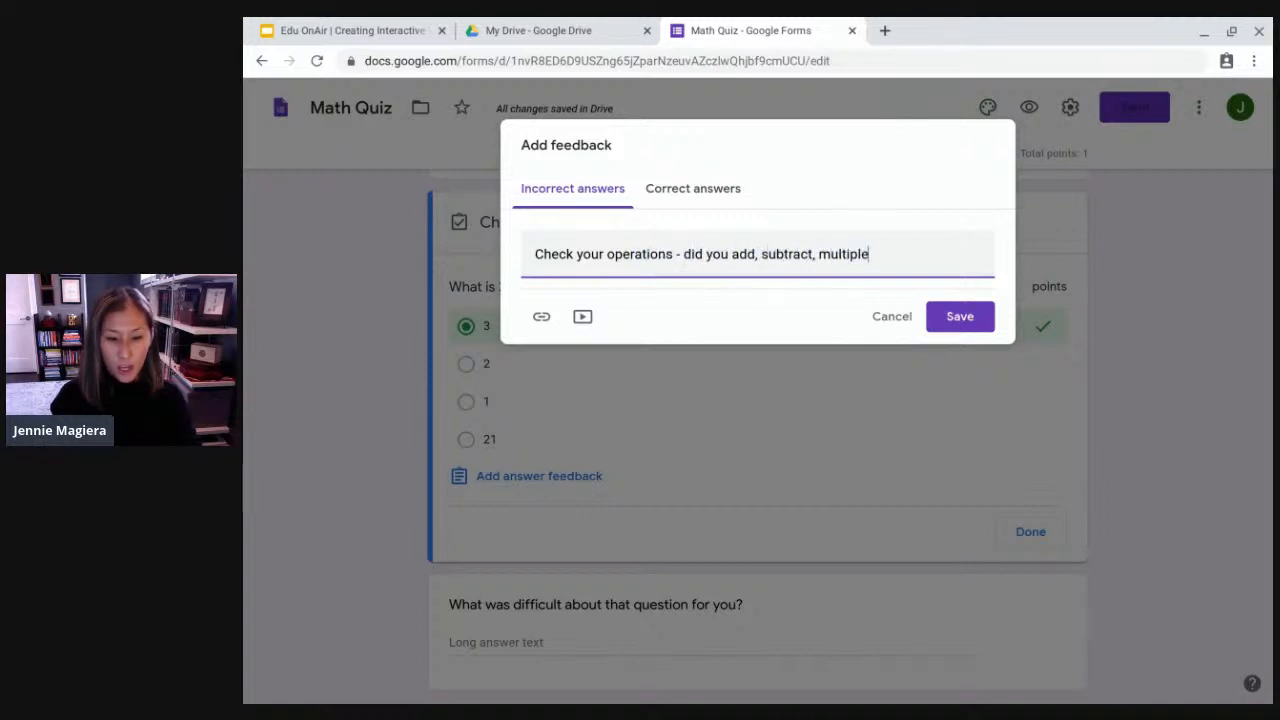
{"action": "key", "text": "BackSpace"}
{"action": "key", "text": "BackSpace"}
{"action": "key", "text": "BackSpace"}
{"action": "key", "text": "BackSpace"}
{"action": "key", "text": "BackSpace"}
{"action": "key", "text": "BackSpace"}
{"action": "key", "text": "BackSpace"}
{"action": "key", "text": "BackSpace"}
{"action": "type", "text": "or multiply?"}
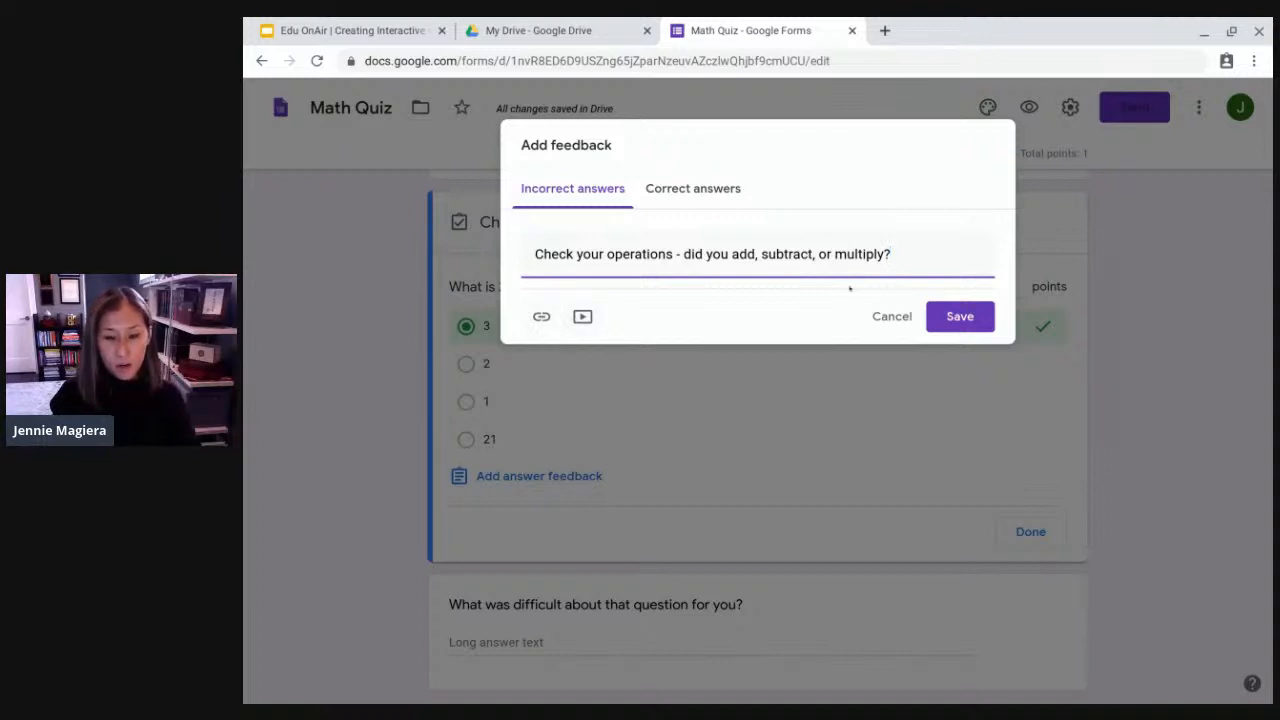
{"action": "left_click", "coordinate": [946, 312]}
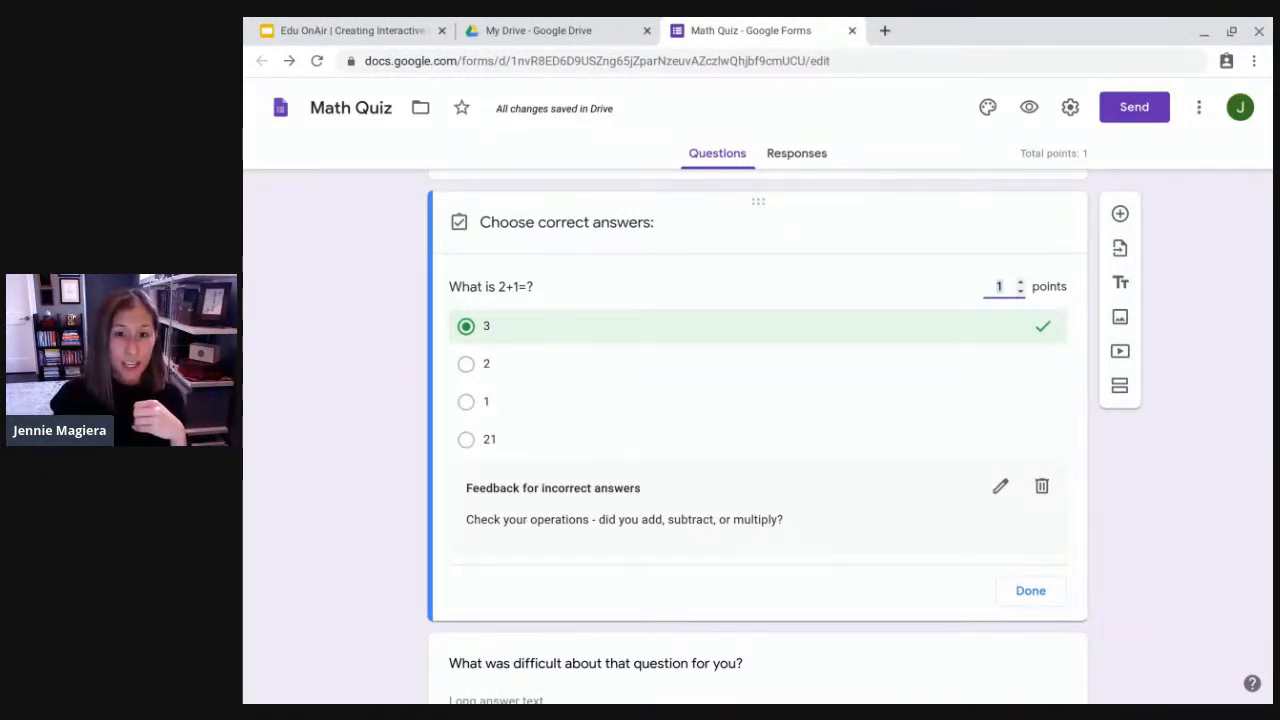
- Link the form's responses to a new 'Math Quiz (Responses)' spreadsheet
{"action": "left_click", "coordinate": [770, 153]}
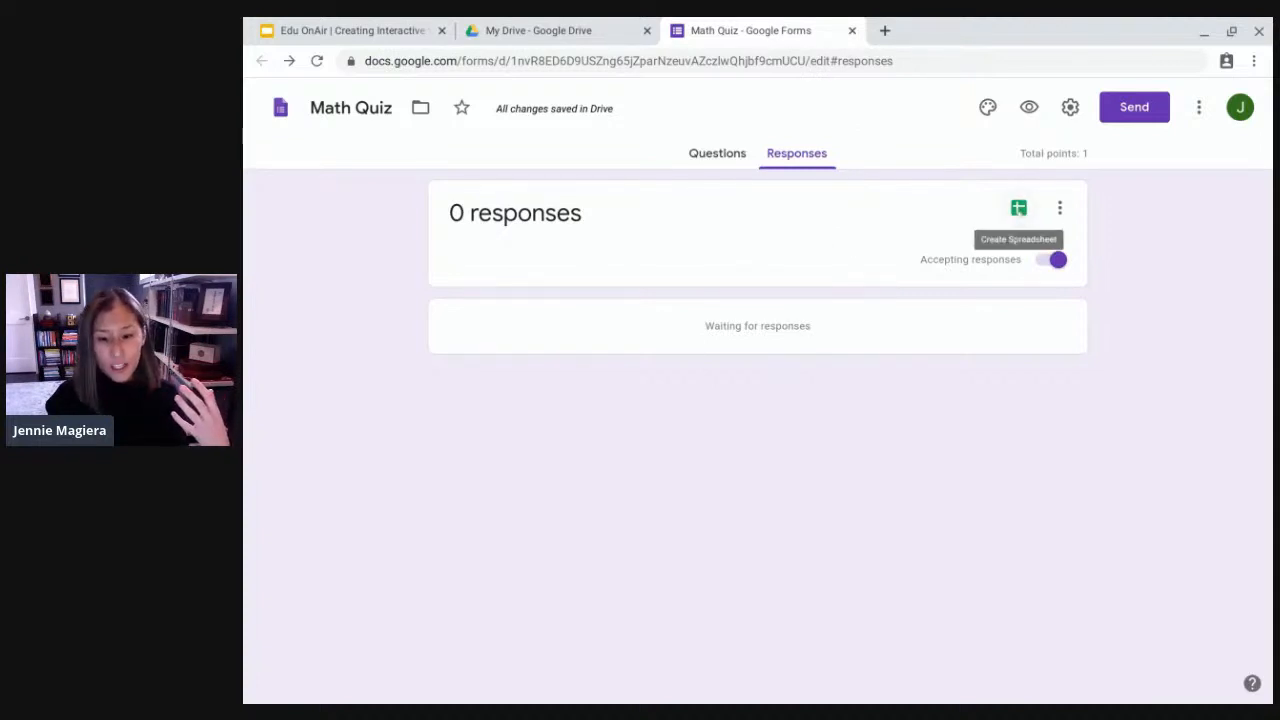
{"action": "left_click", "coordinate": [1019, 208]}
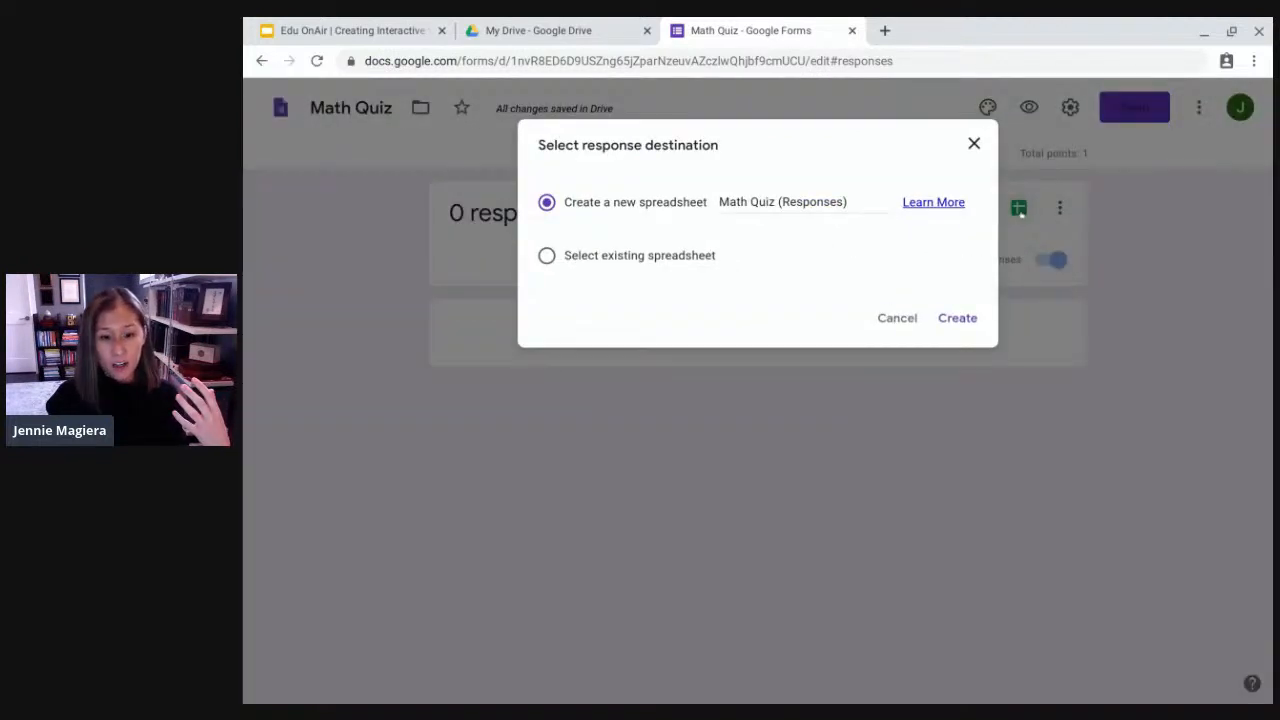
{"action": "left_click", "coordinate": [958, 318]}
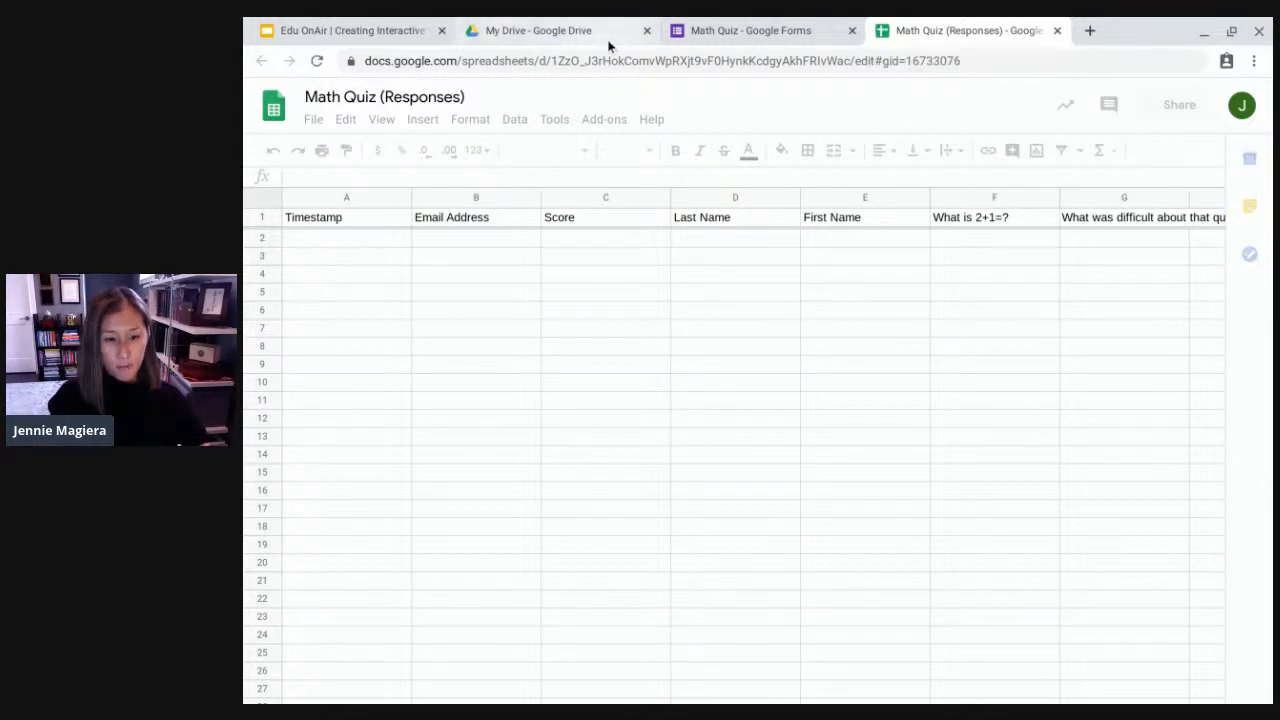
- Present the Edu OnAir slideshow starting from the Option 2 slide
{"action": "left_click", "coordinate": [355, 32]}
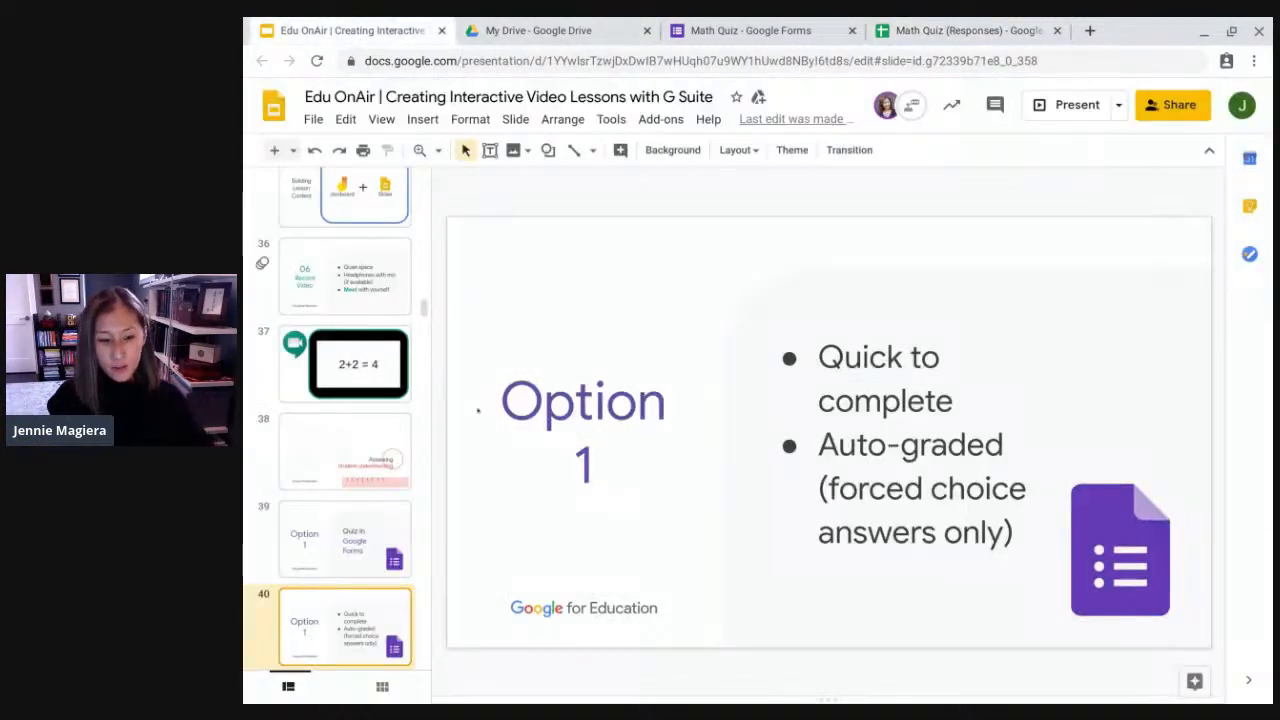
{"action": "scroll", "coordinate": [388, 548], "scroll_direction": "down", "scroll_amount": 1}
{"action": "left_click", "coordinate": [362, 582]}
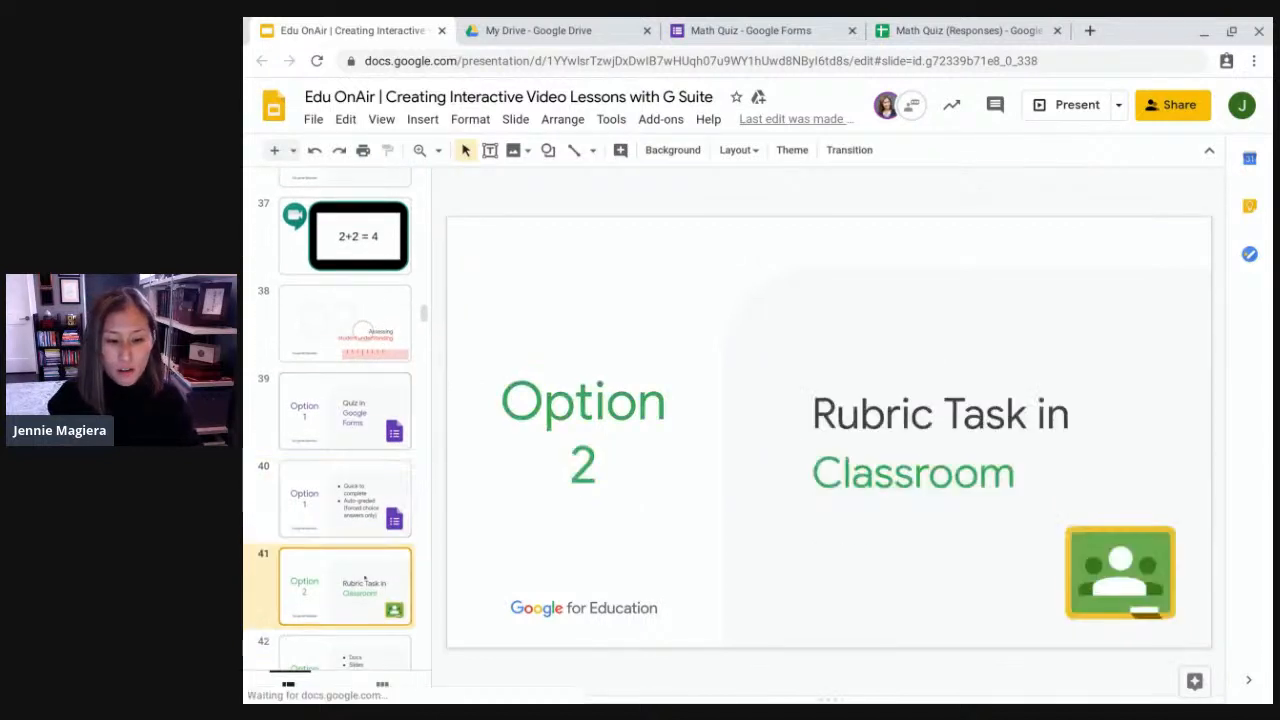
{"action": "left_click", "coordinate": [1052, 102]}
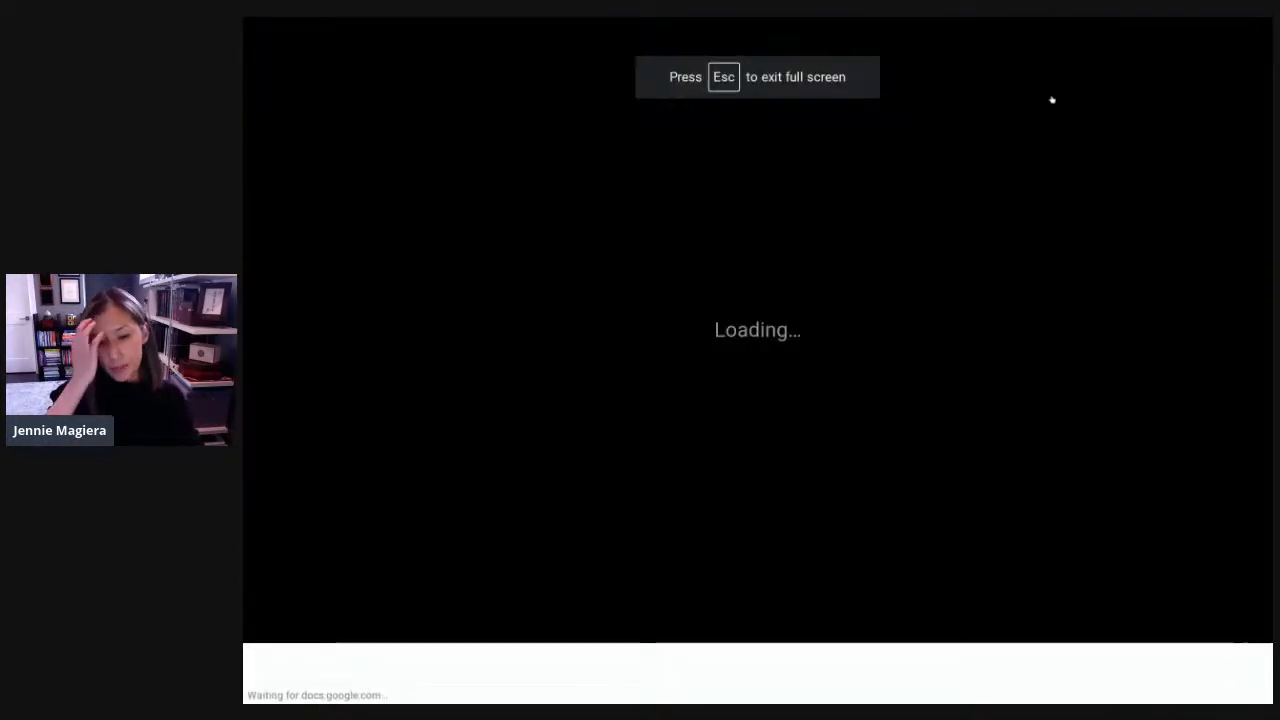